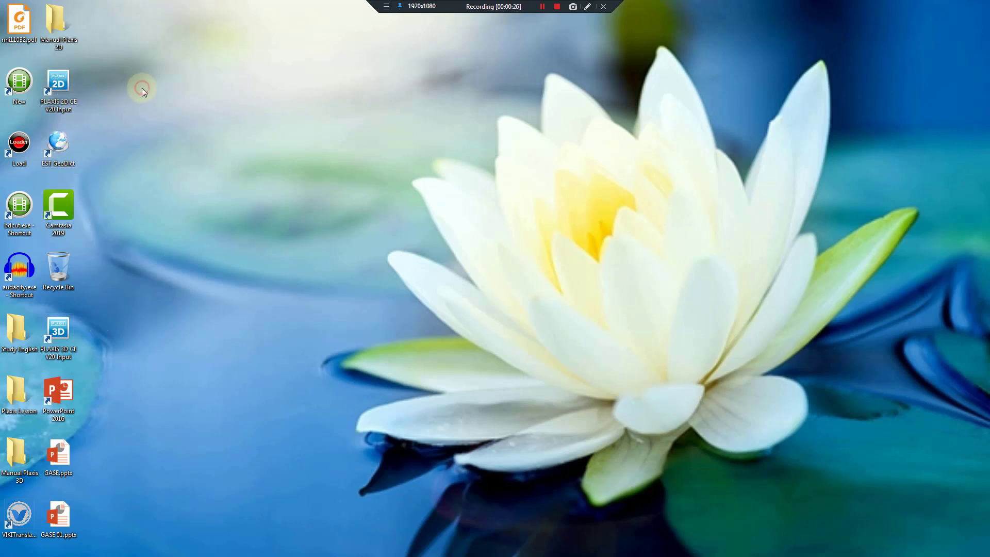
- Launch PLAXIS 2D and switch to the dry excavation problem description in PDF-XChange Editor
double_click(67, 81)
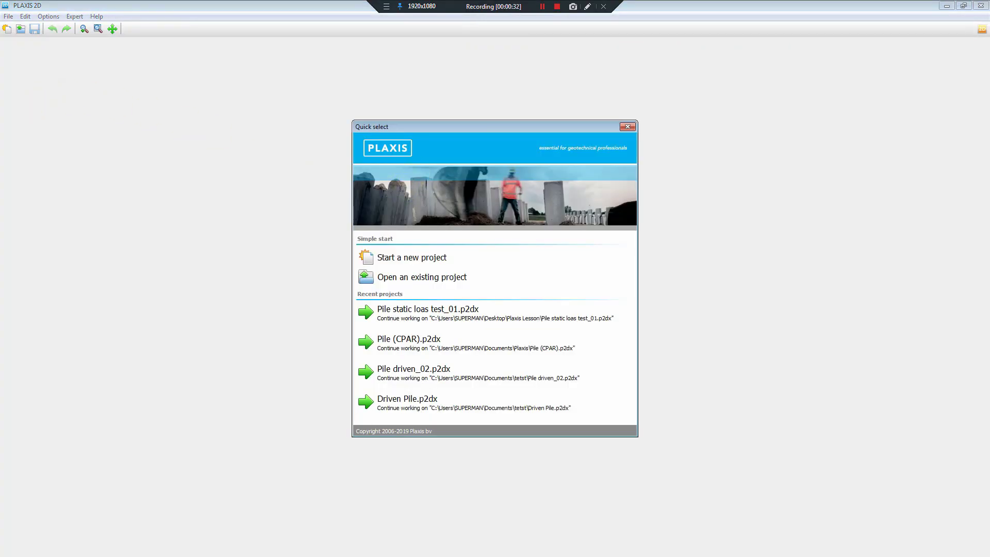
key(alt+Tab)
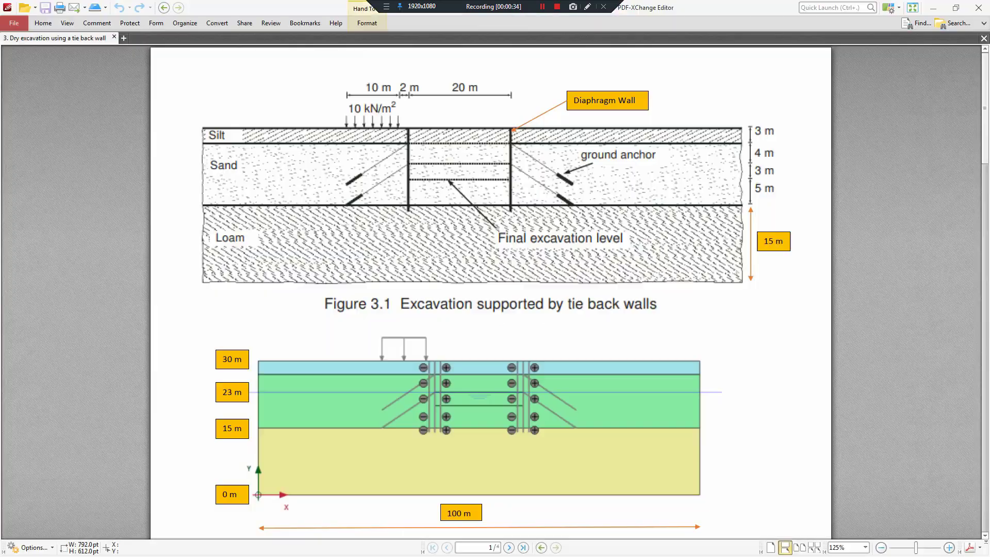
click(311, 110)
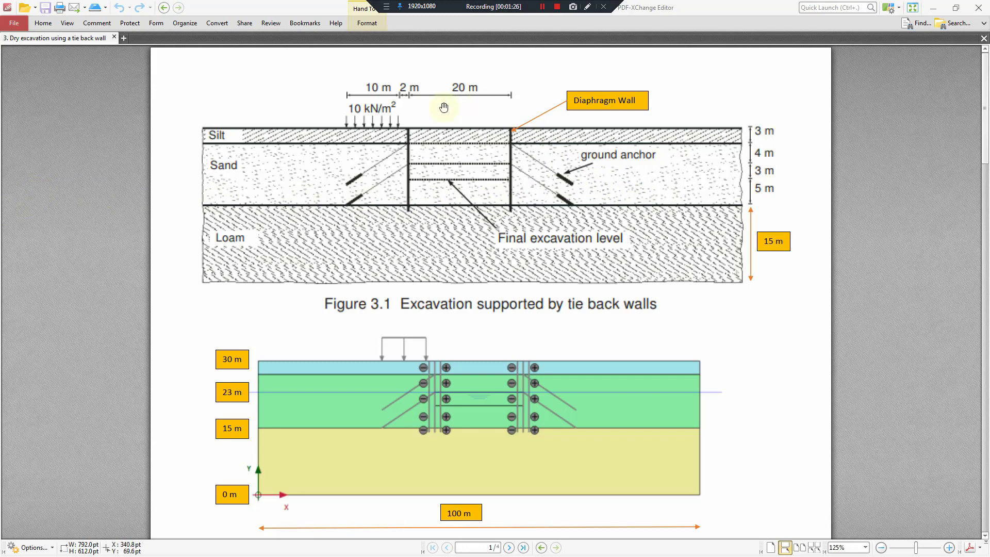
- Outline the excavation pit between the diaphragm walls down to the final excavation level in Figure 3.1 and hatch it with pen strokes
scroll(444, 107, up, 4)
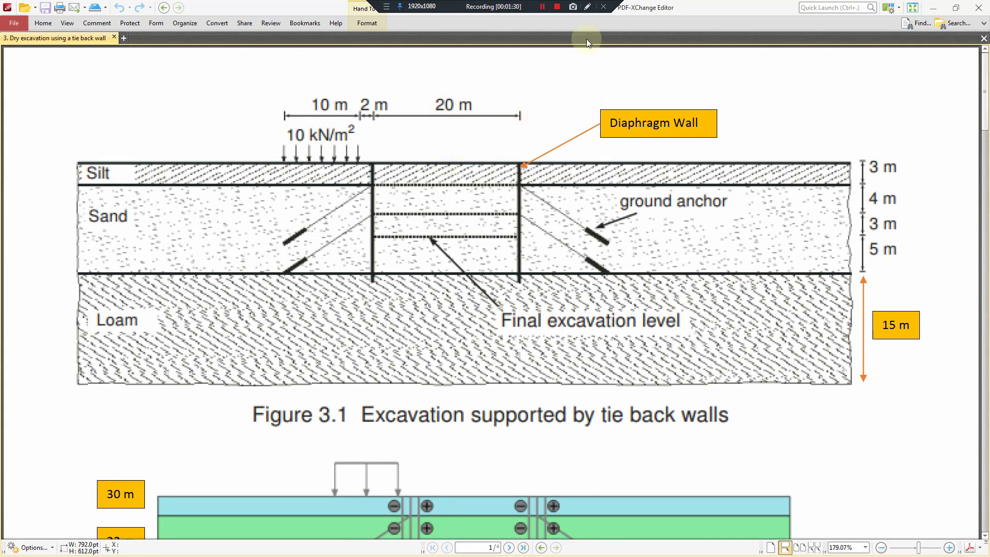
click(587, 7)
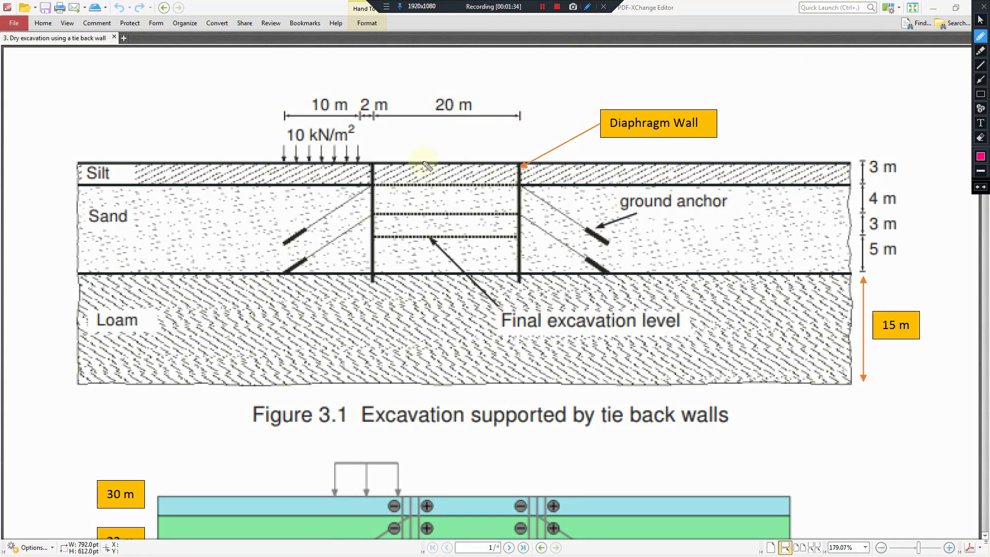
mouse_move(375, 164)
mouse_down()
mouse_move(372, 237)
mouse_move(517, 237)
mouse_up()
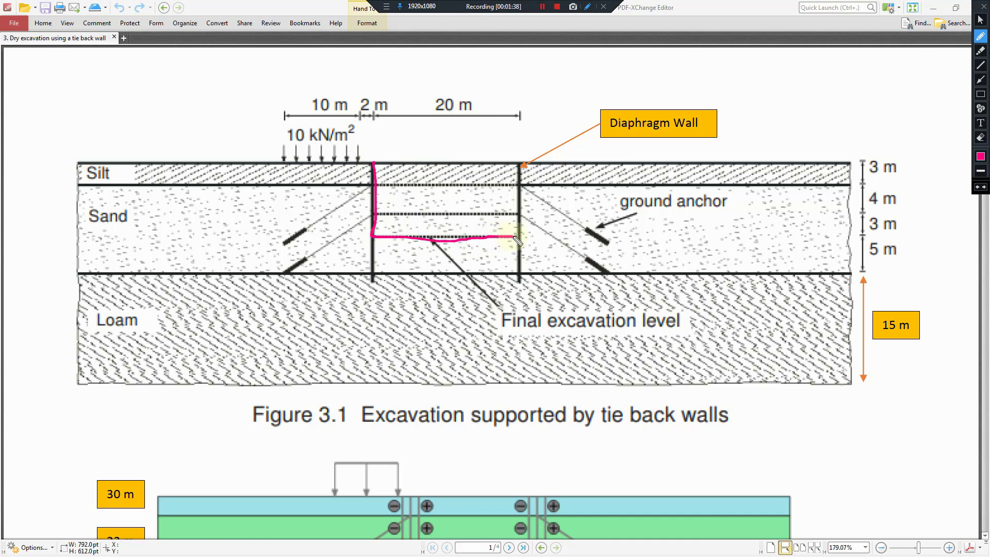
drag(517, 164, 522, 241)
drag(396, 165, 380, 213)
drag(434, 173, 407, 234)
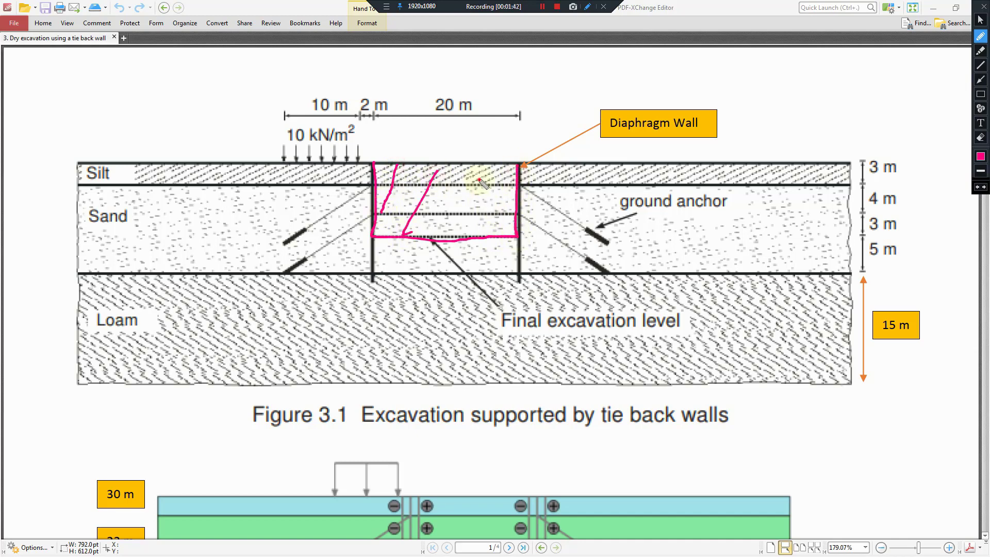
drag(479, 179, 463, 220)
drag(510, 191, 476, 232)
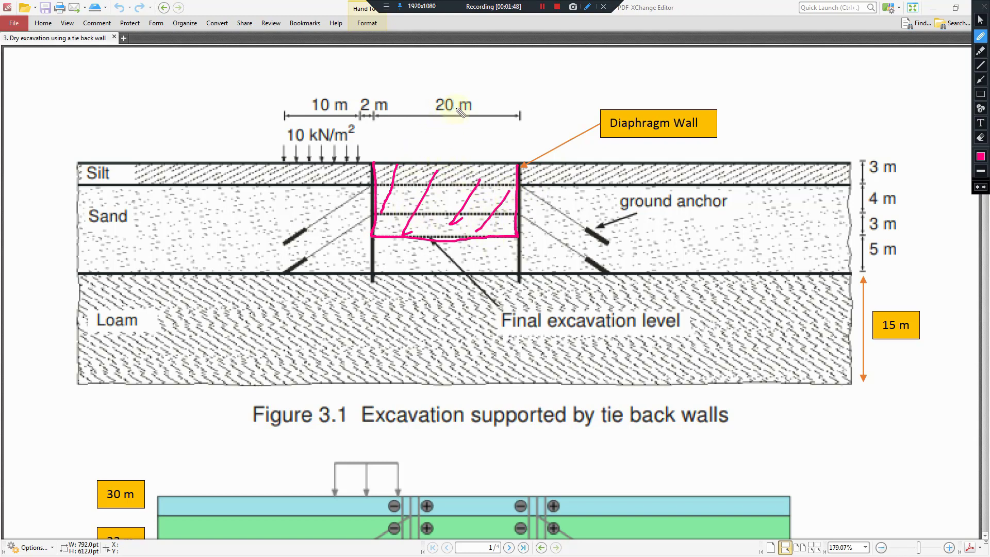
- Circle the 20 m width, mark the excavation depth as 10, circle the upper layer depths, and clear the pen annotations
mouse_move(462, 101)
mouse_down()
mouse_move(430, 91)
mouse_move(437, 121)
mouse_move(478, 123)
mouse_move(458, 88)
mouse_up()
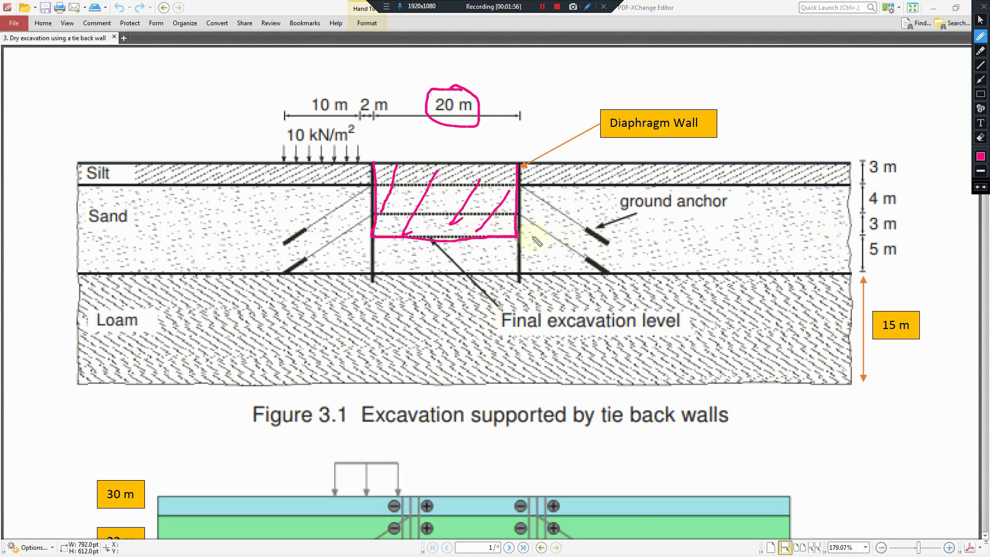
mouse_move(555, 157)
mouse_down()
mouse_move(561, 243)
mouse_move(566, 228)
mouse_up()
mouse_move(555, 157)
mouse_down()
mouse_move(554, 180)
mouse_move(582, 204)
mouse_move(609, 203)
mouse_move(598, 185)
mouse_up()
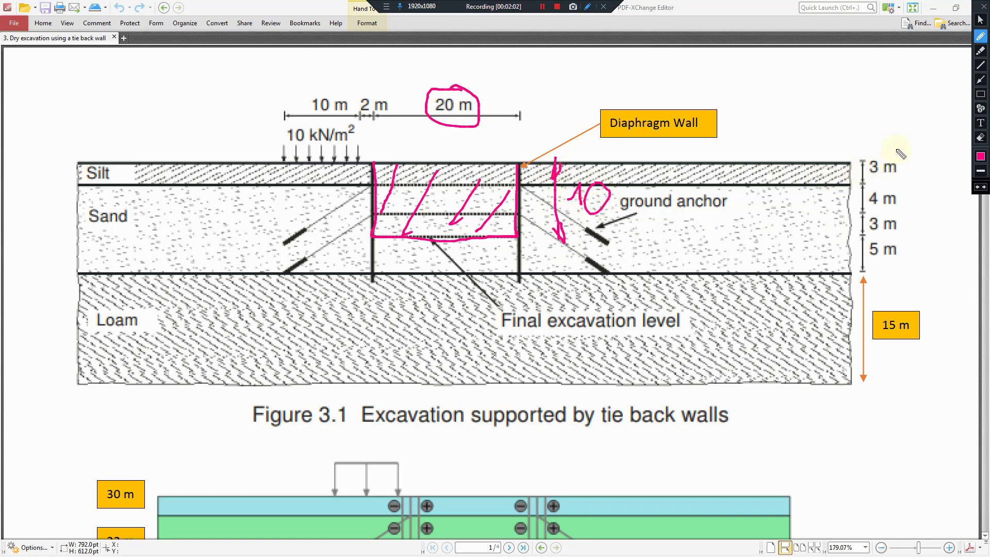
mouse_move(893, 148)
mouse_down()
mouse_move(863, 167)
mouse_move(851, 195)
mouse_move(867, 220)
mouse_move(896, 227)
mouse_move(888, 154)
mouse_up()
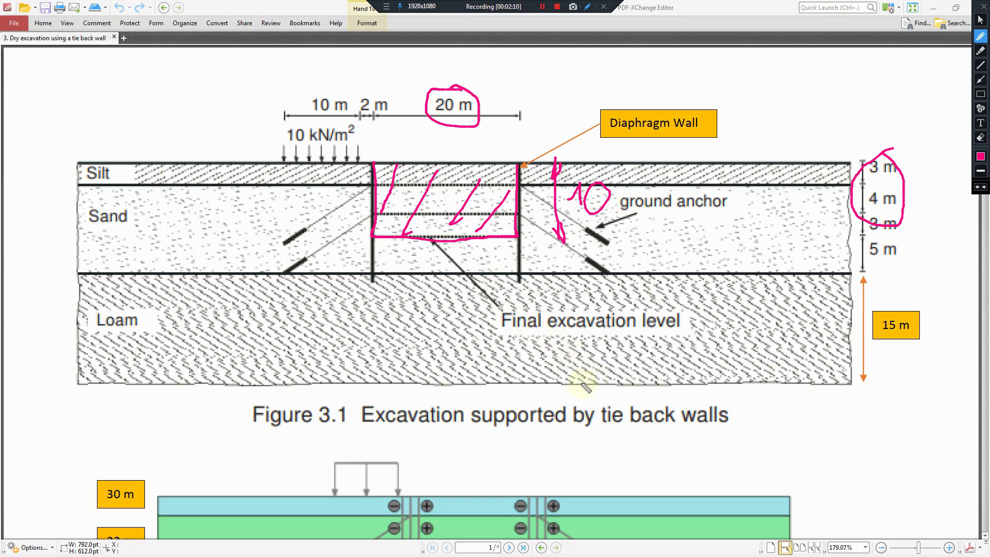
key(Escape)
- Examine the silt, sand and loam layer thicknesses in Figure 3.1 and the matching elevations in the model drawing
scroll(492, 248, down, 5)
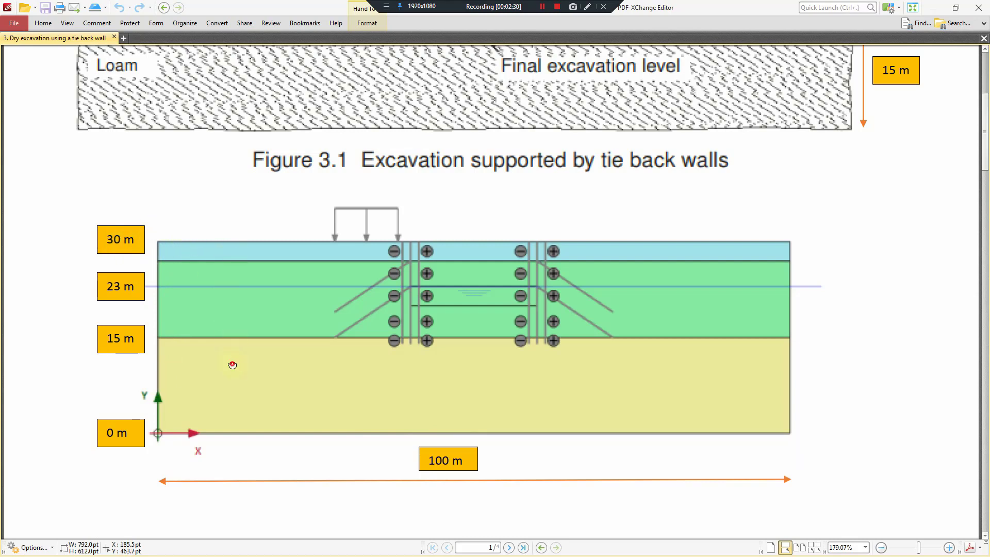
scroll(230, 347, up, 5)
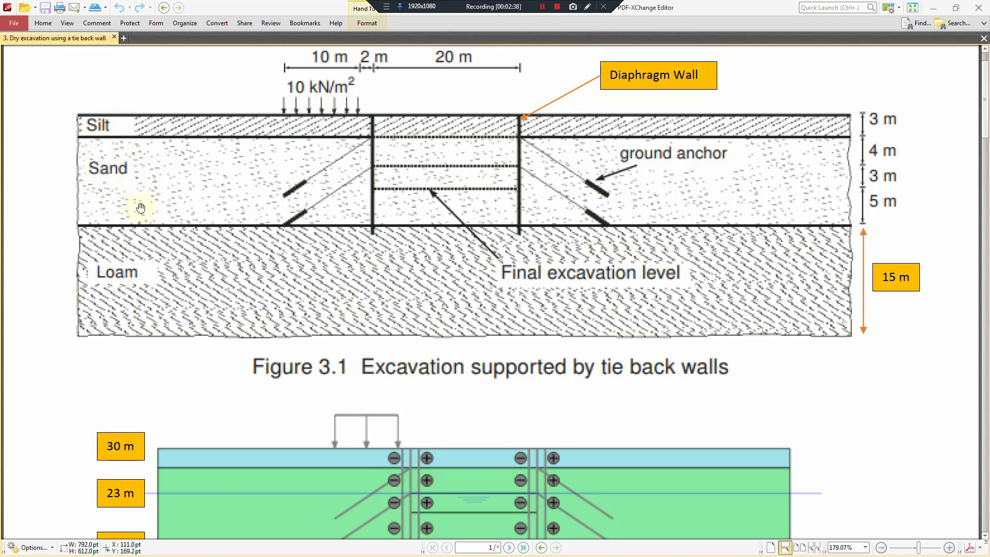
drag(140, 207, 140, 195)
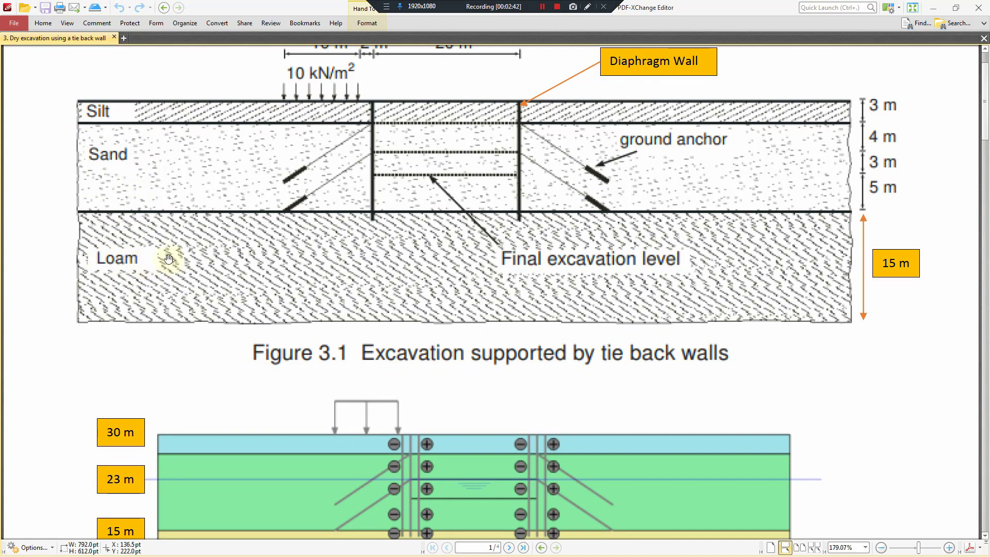
drag(324, 269, 322, 278)
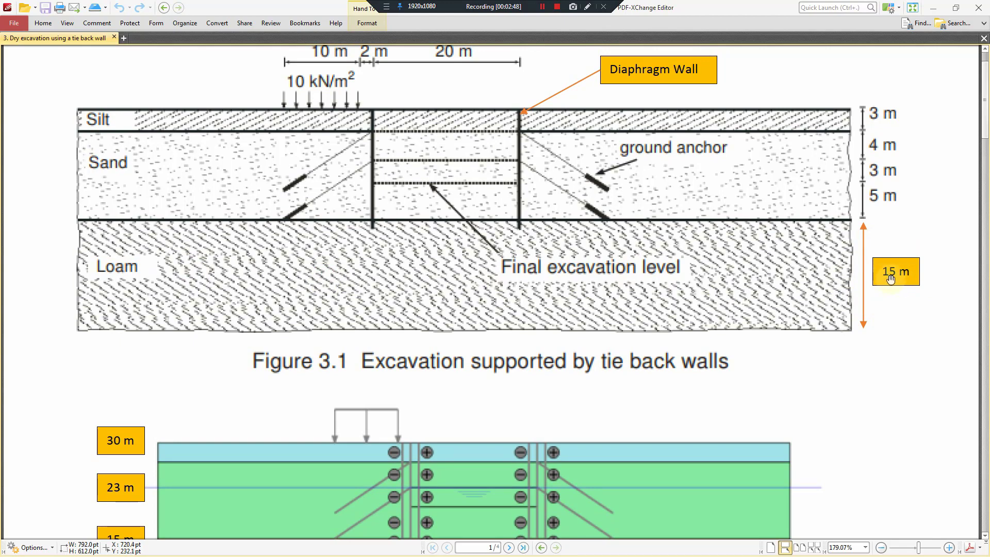
scroll(895, 272, down, 3)
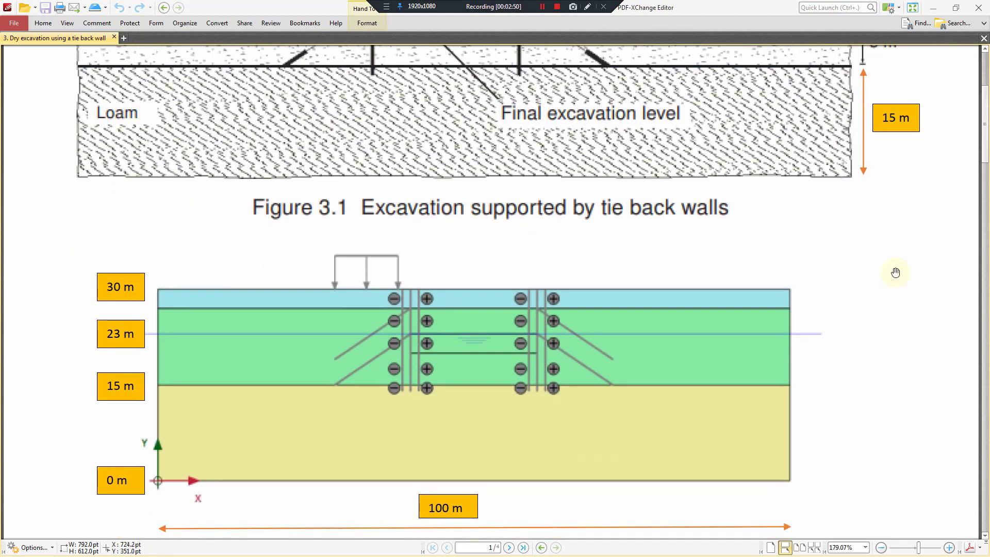
drag(896, 272, 893, 247)
drag(260, 331, 265, 352)
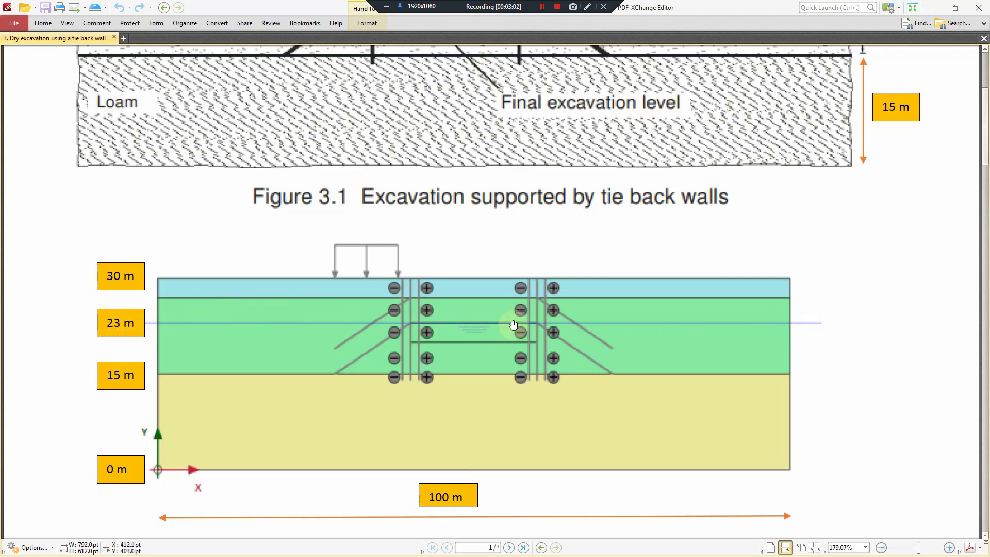
- Examine the surface load, its extent and distance from the wall in Figure 3.1, and its position in the model drawing
drag(422, 268, 345, 430)
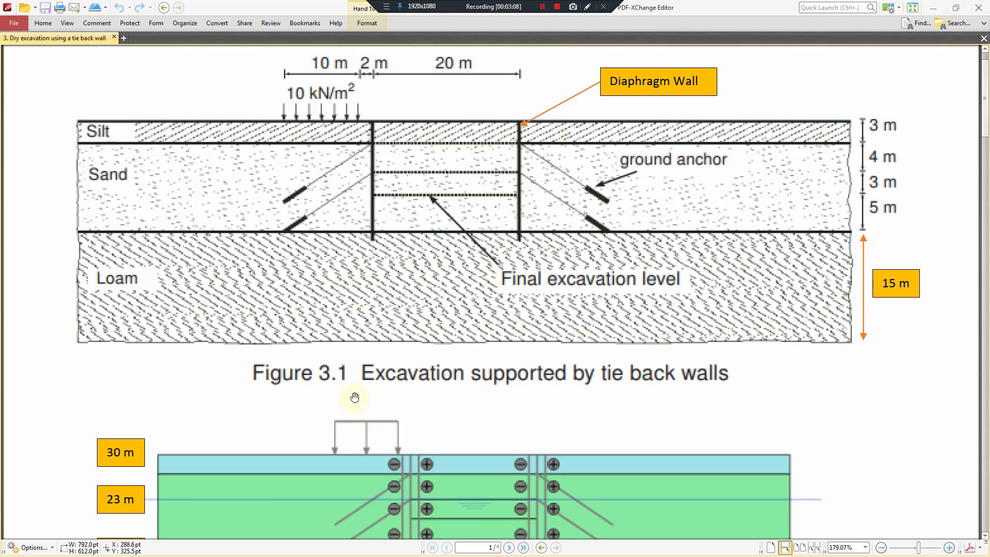
scroll(271, 168, up, 1)
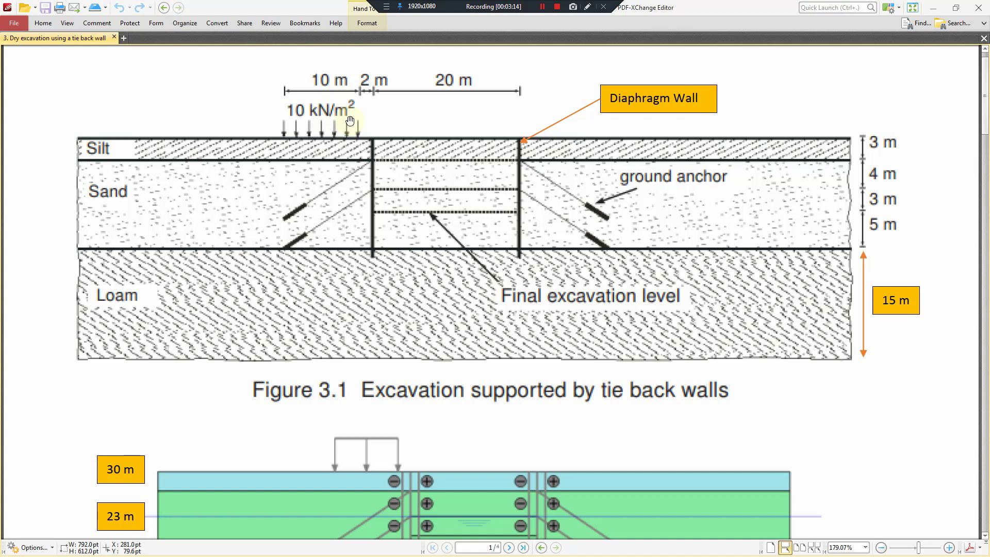
scroll(351, 119, up, 1)
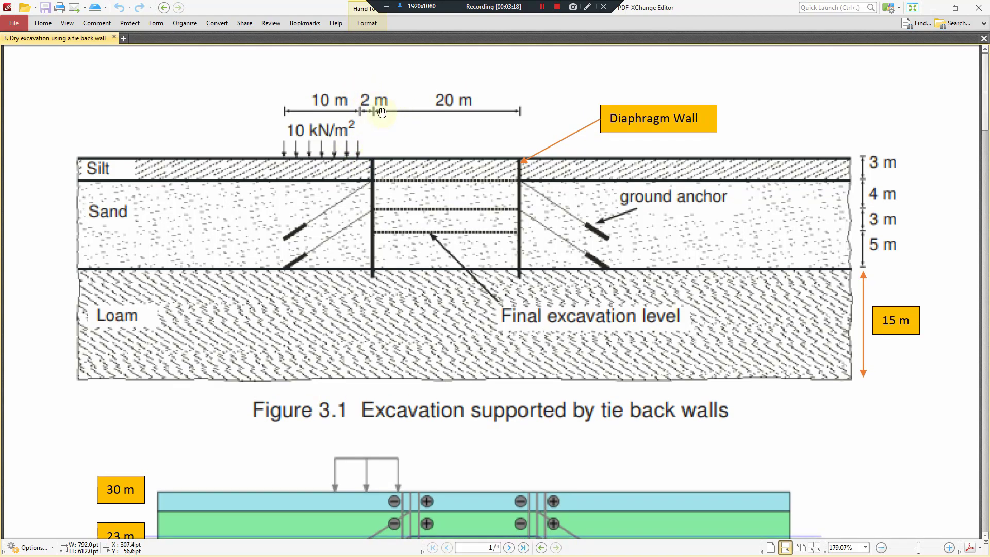
scroll(321, 131, down, 1)
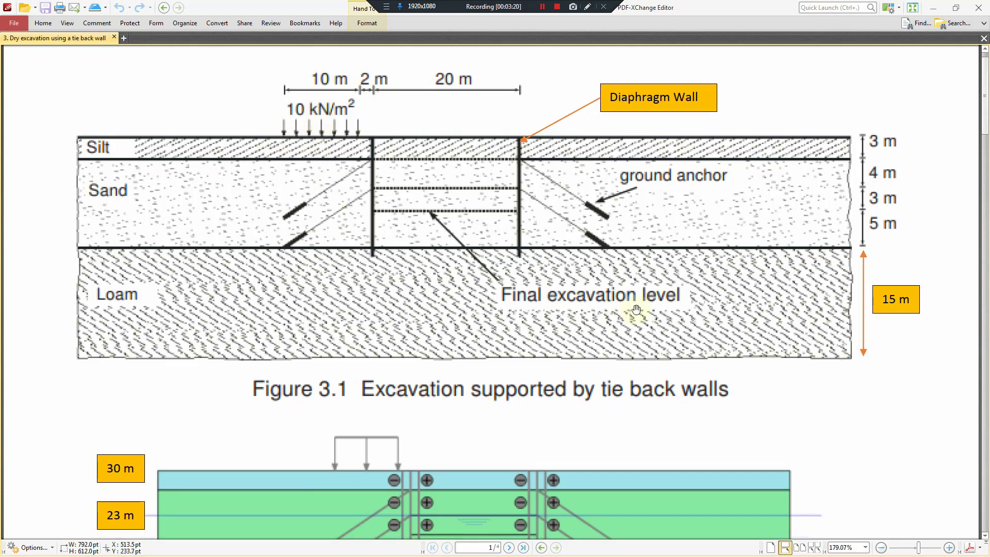
drag(671, 389, 667, 210)
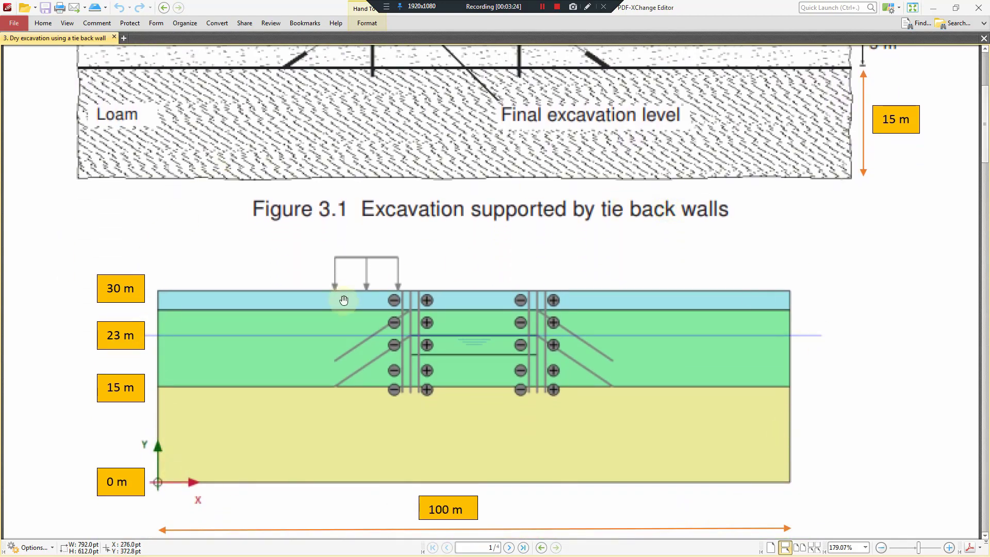
scroll(375, 227, down, 3)
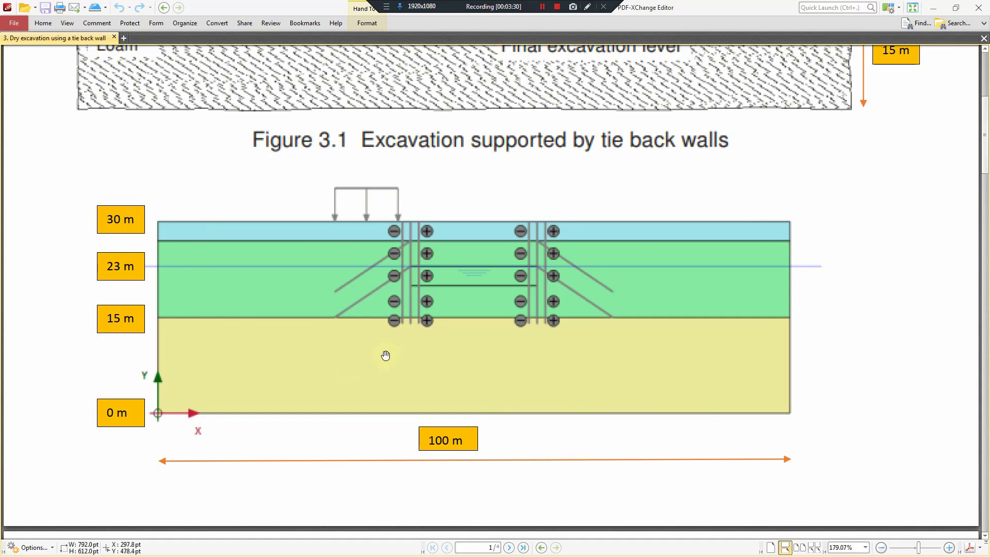
scroll(729, 223, down, 1)
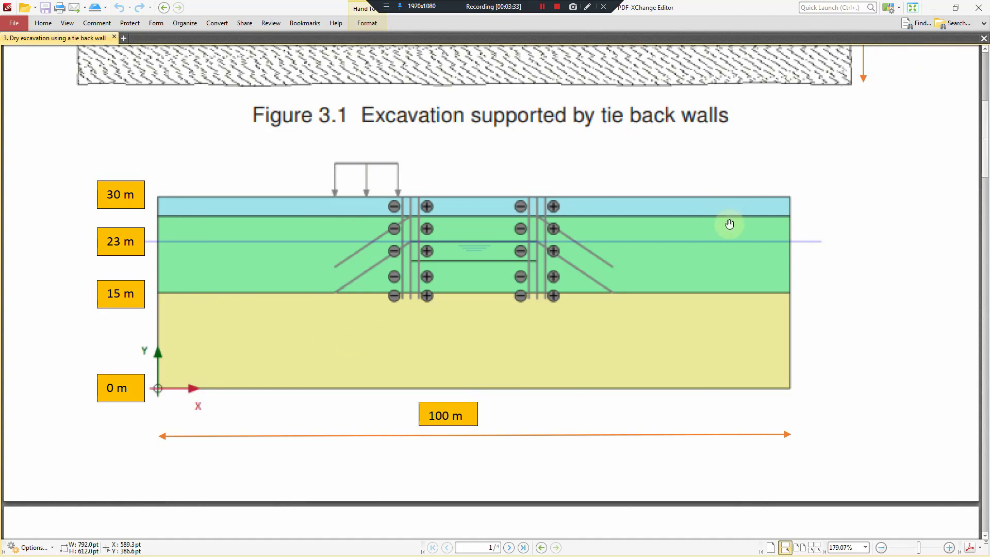
- Review the soil and interface properties of silt, sand and loam in Table 3.1, from general parameters to initial conditions
scroll(729, 224, down, 13)
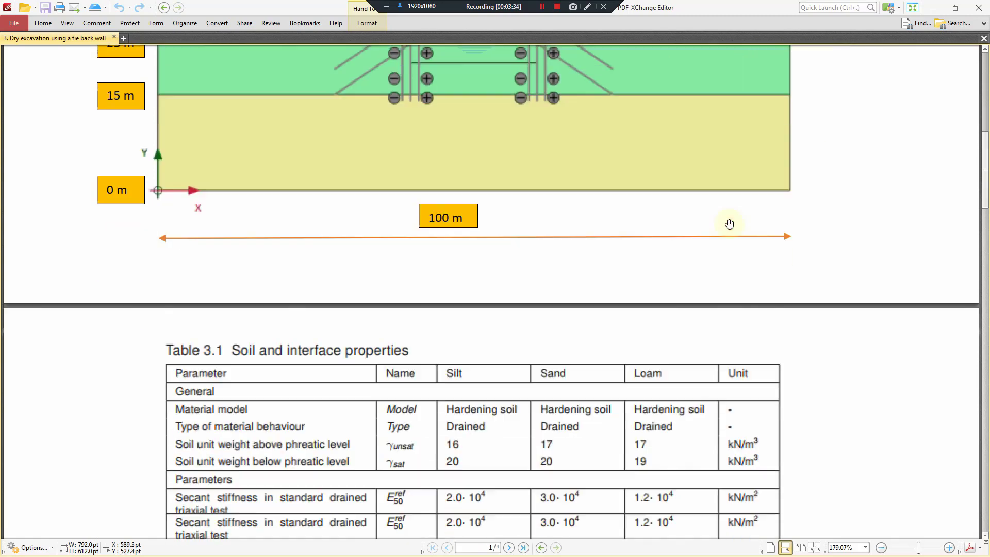
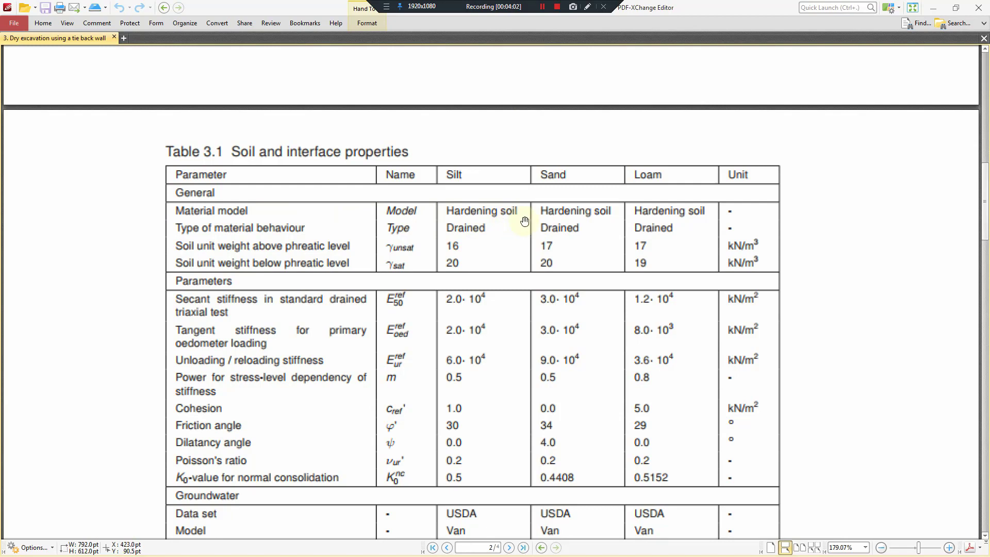
scroll(512, 185, down, 3)
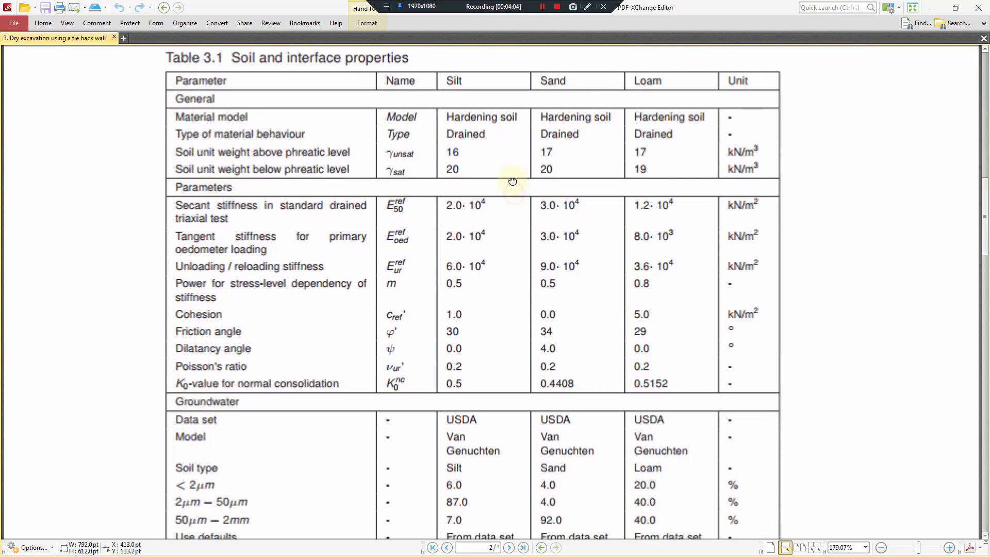
scroll(465, 254, down, 5)
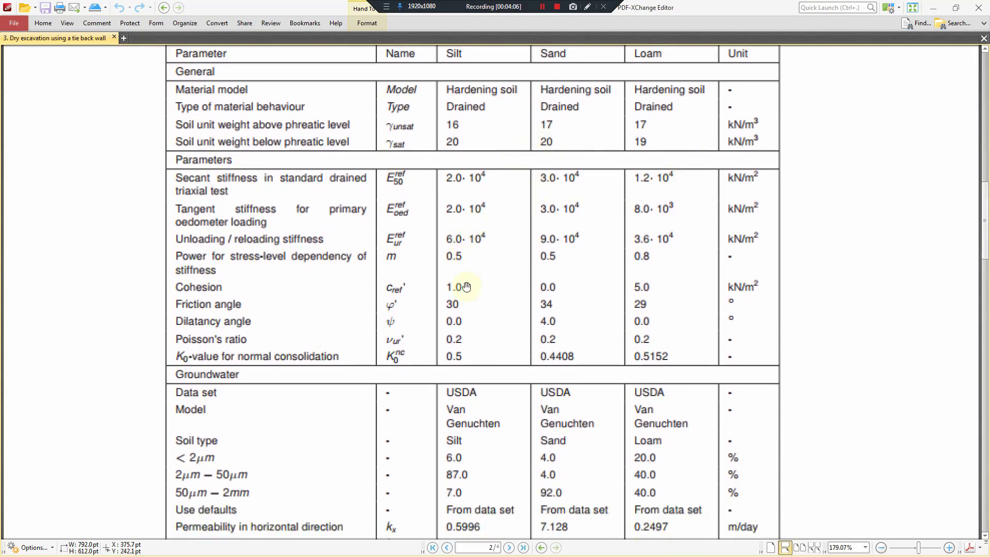
scroll(492, 307, down, 8)
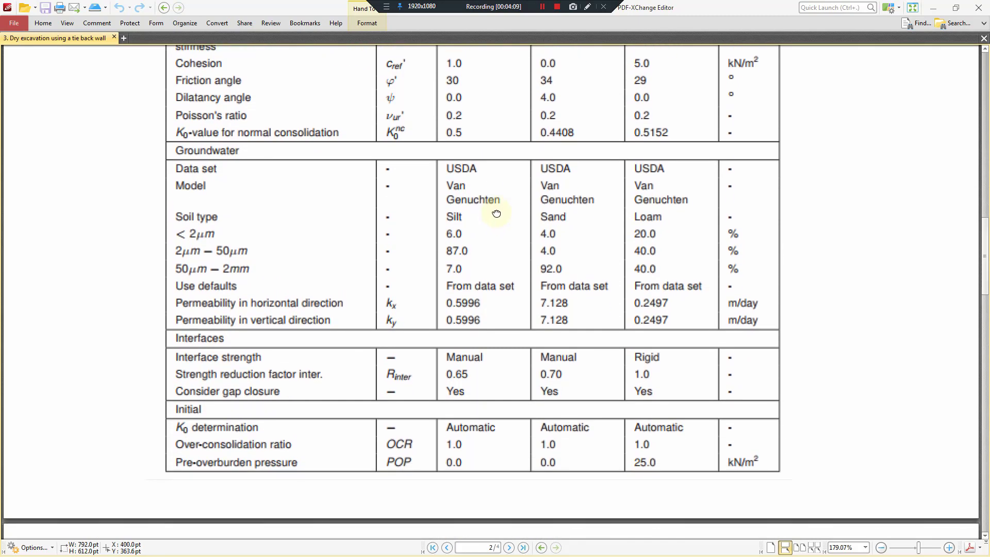
scroll(502, 335, up, 4)
scroll(485, 251, up, 10)
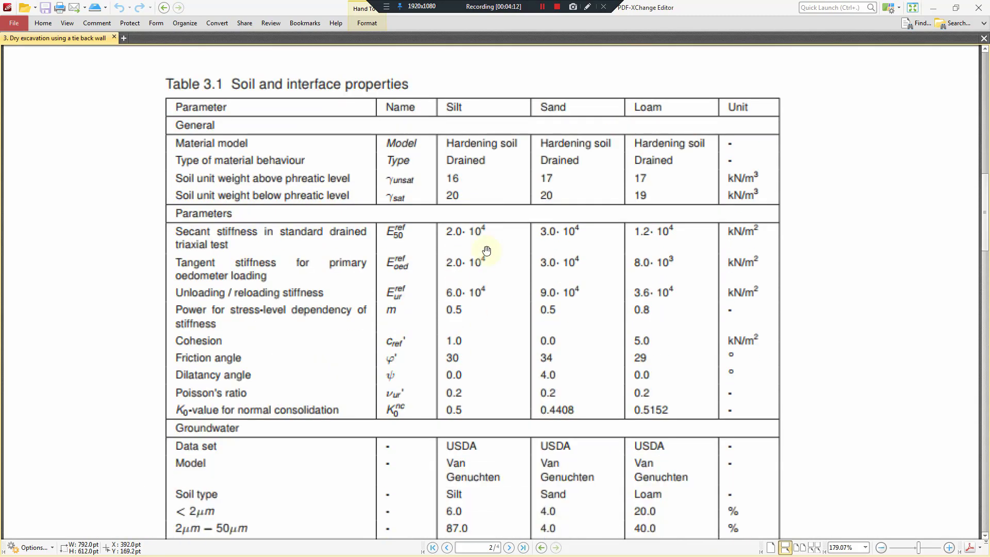
mouse_move(473, 213)
mouse_down()
mouse_move(471, 250)
mouse_move(476, 232)
mouse_up()
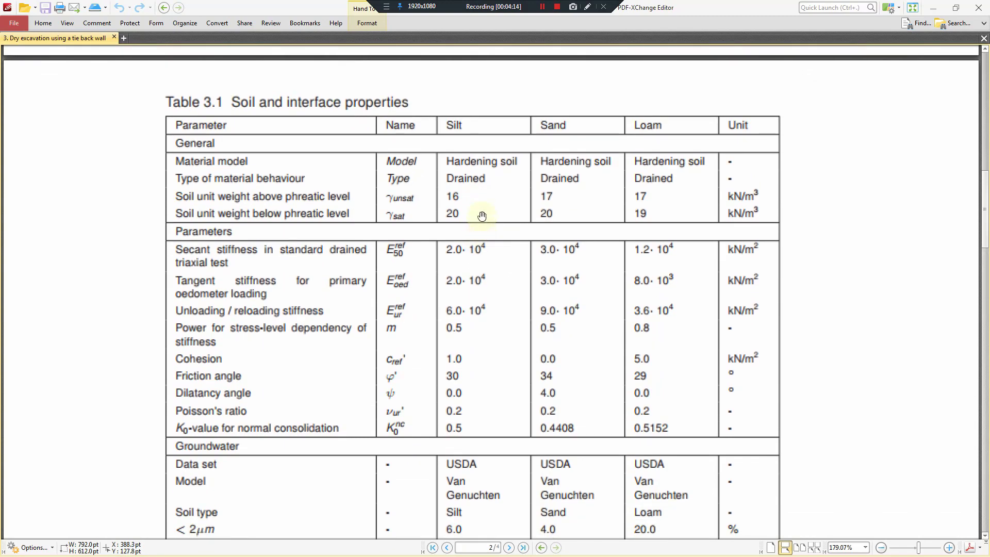
drag(486, 287, 488, 328)
scroll(488, 328, down, 5)
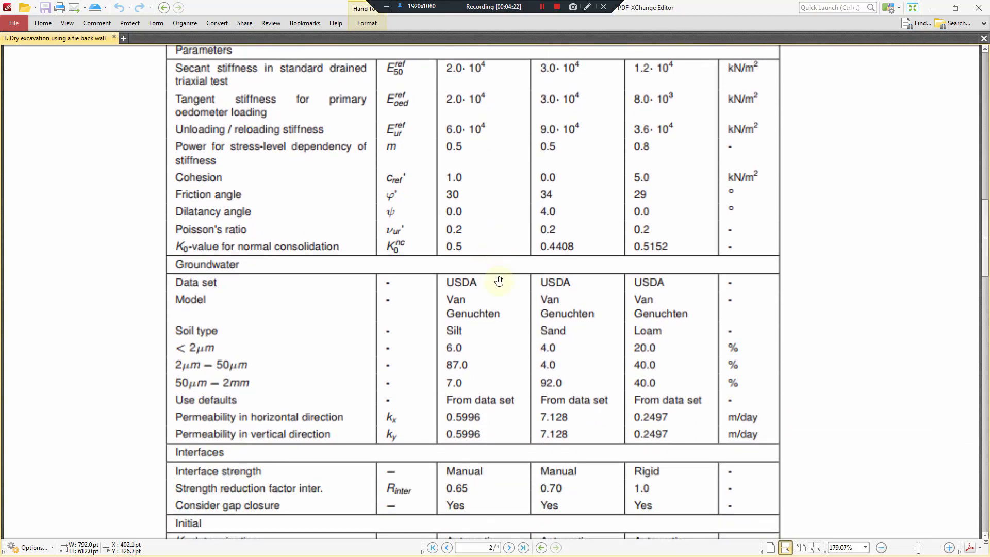
scroll(498, 281, down, 3)
scroll(499, 281, down, 12)
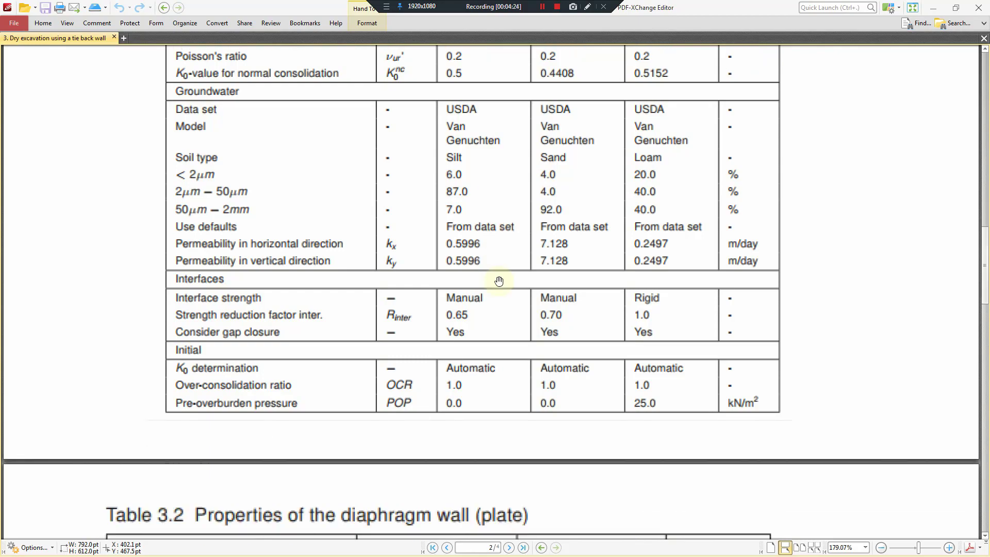
- Recheck the soil layers and overall width in the model drawing against the material columns of Table 3.1
scroll(499, 284, up, 20)
scroll(499, 281, up, 11)
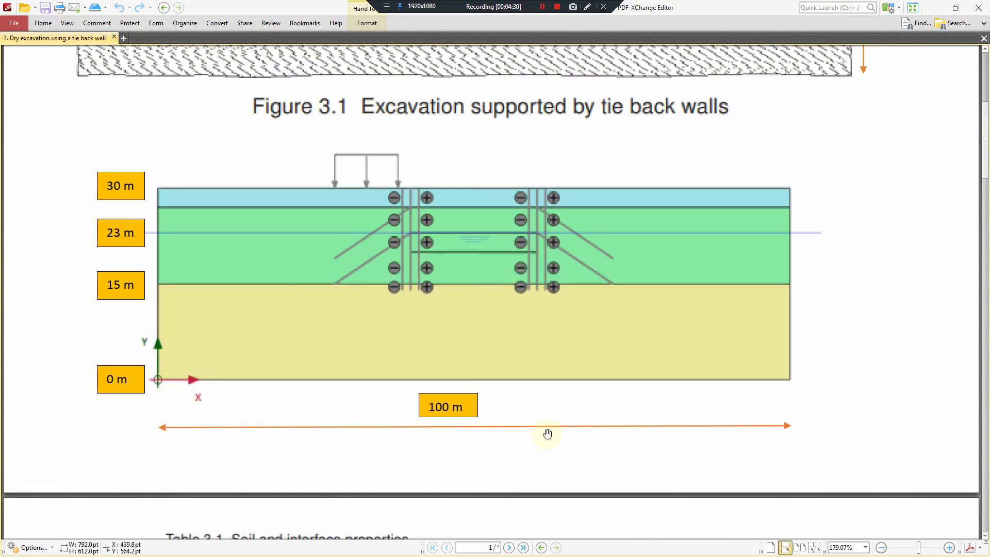
scroll(439, 458, down, 3)
scroll(439, 459, down, 14)
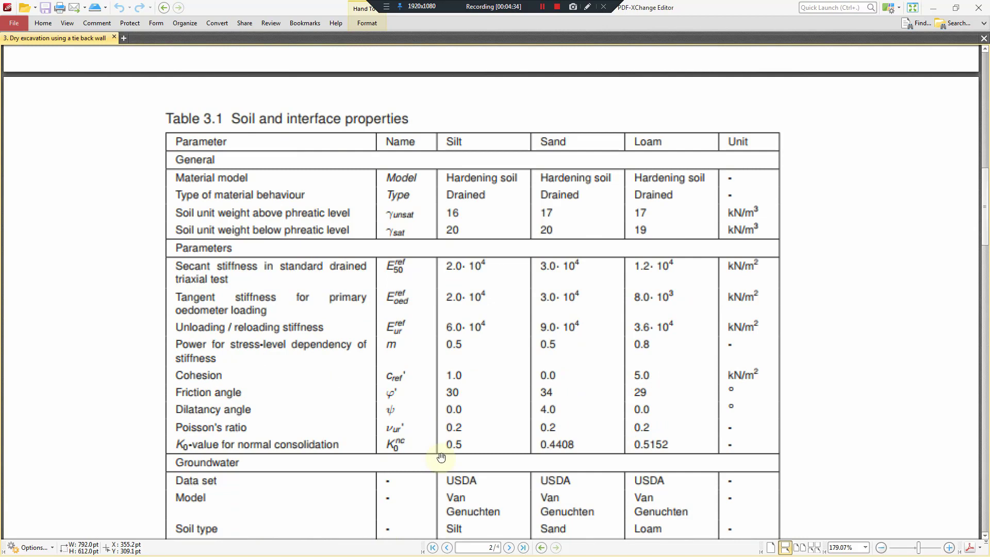
- Go over the unit weight, stiffness, strength, groundwater, interface and initial parameters of the three soils in Table 3.1
drag(510, 234, 511, 182)
drag(504, 147, 505, 138)
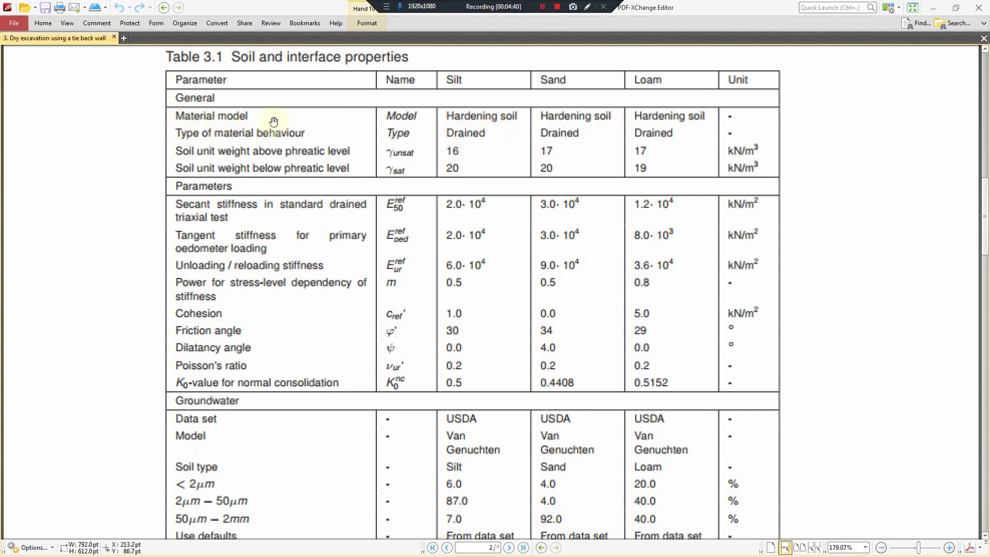
drag(484, 160, 465, 141)
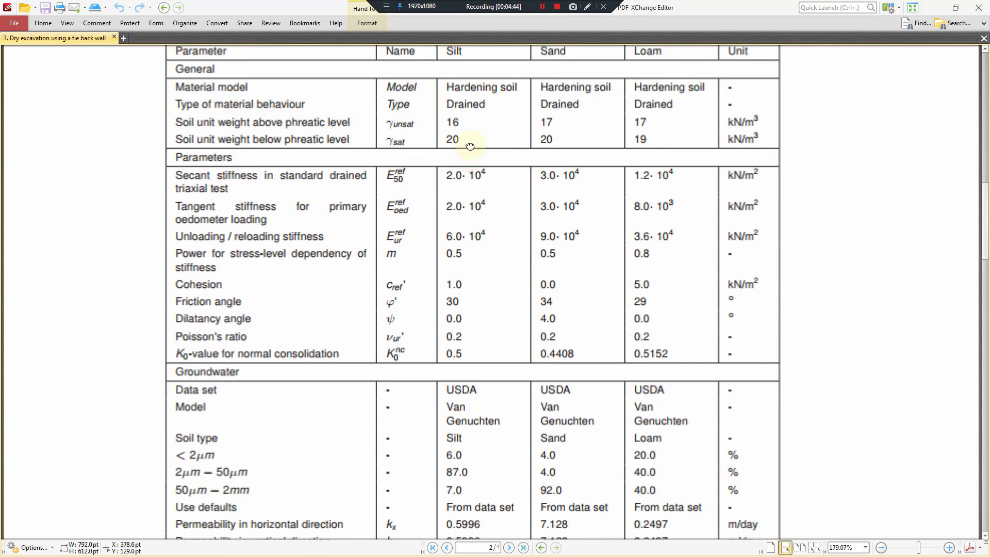
drag(444, 338, 447, 246)
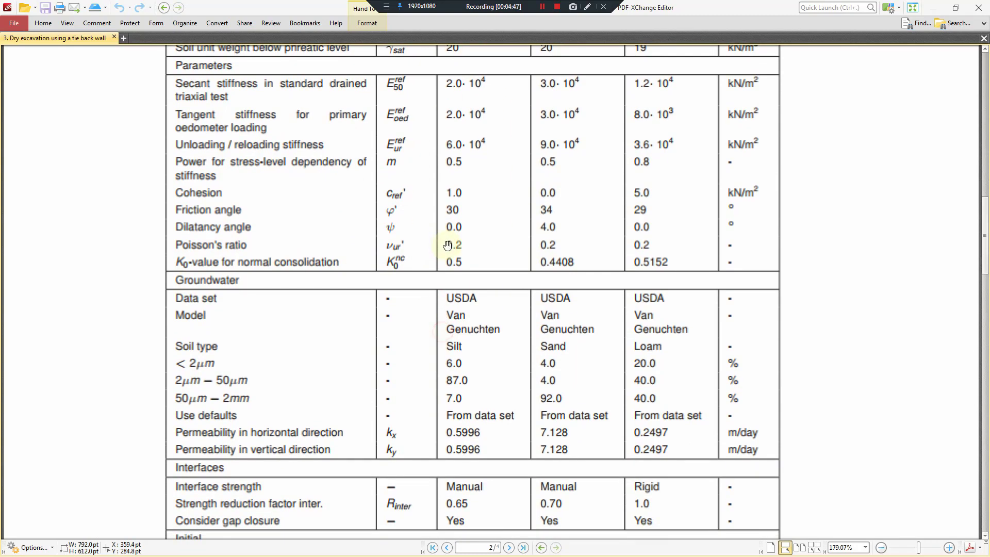
scroll(471, 385, down, 9)
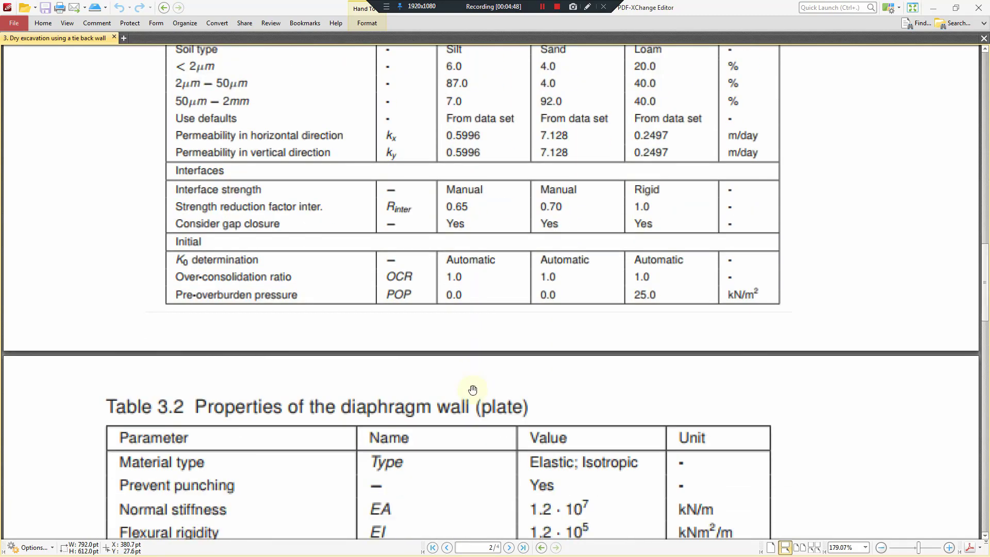
- Examine the diaphragm wall plate properties in Table 3.2 and the node-to-node anchor coordinates in Table 3.3
drag(357, 349, 360, 152)
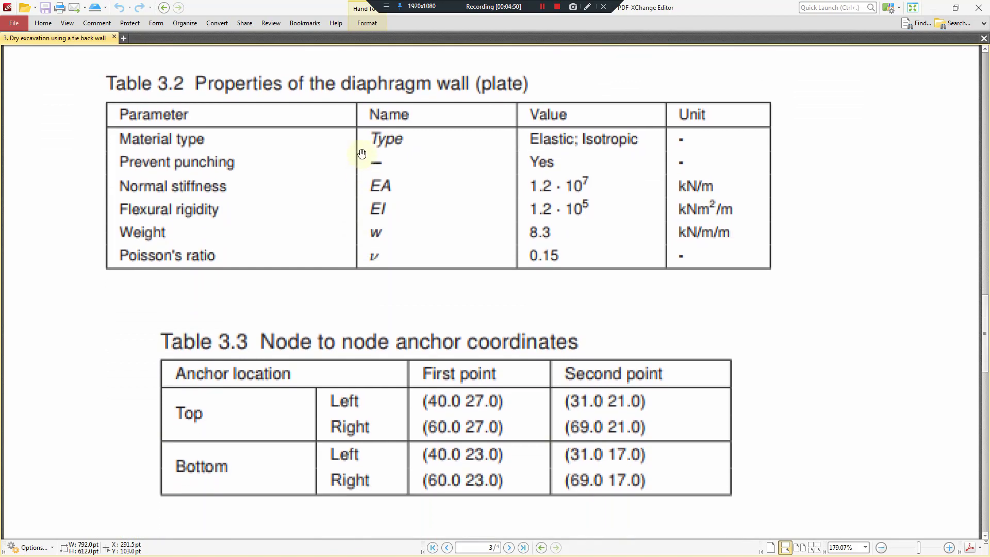
drag(466, 166, 466, 160)
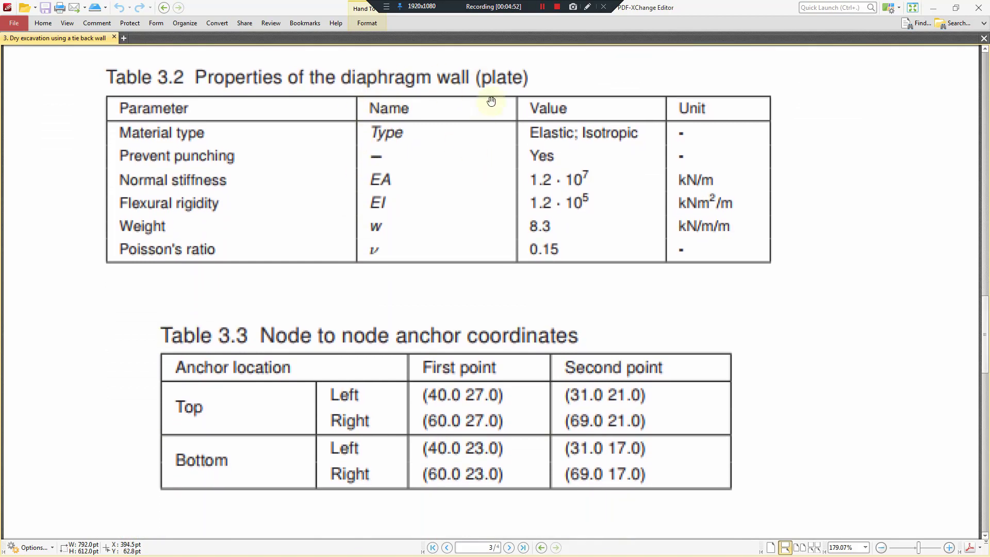
drag(485, 92, 453, 115)
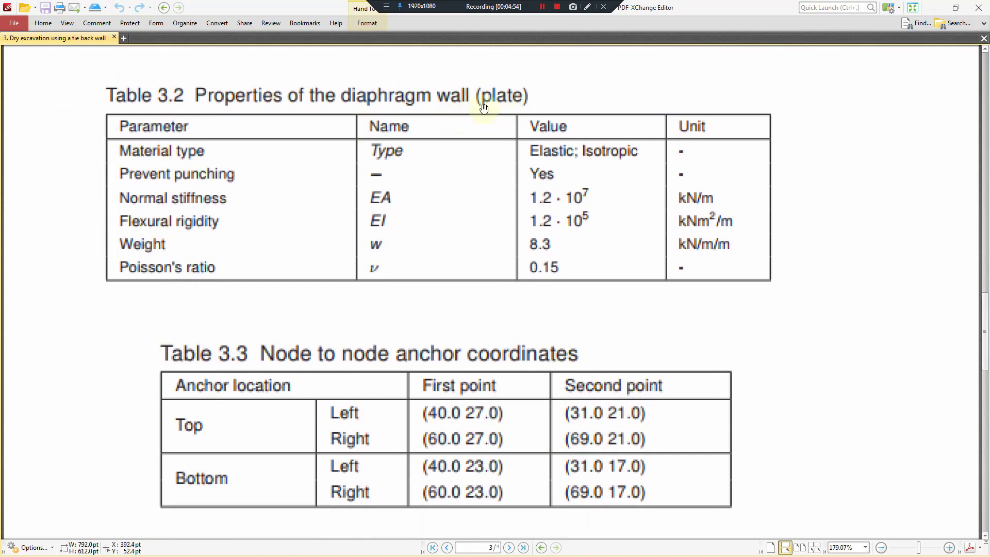
drag(582, 178, 571, 154)
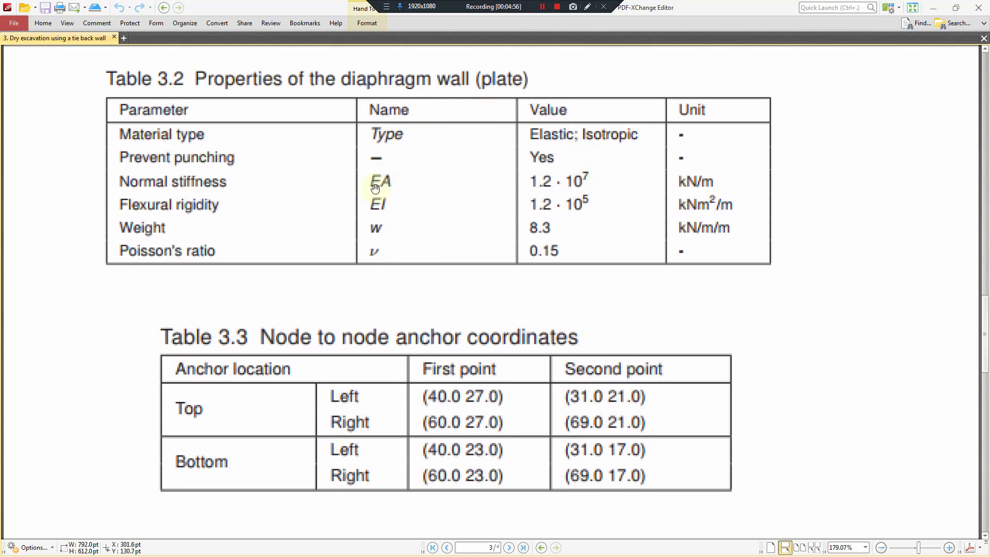
scroll(537, 186, down, 2)
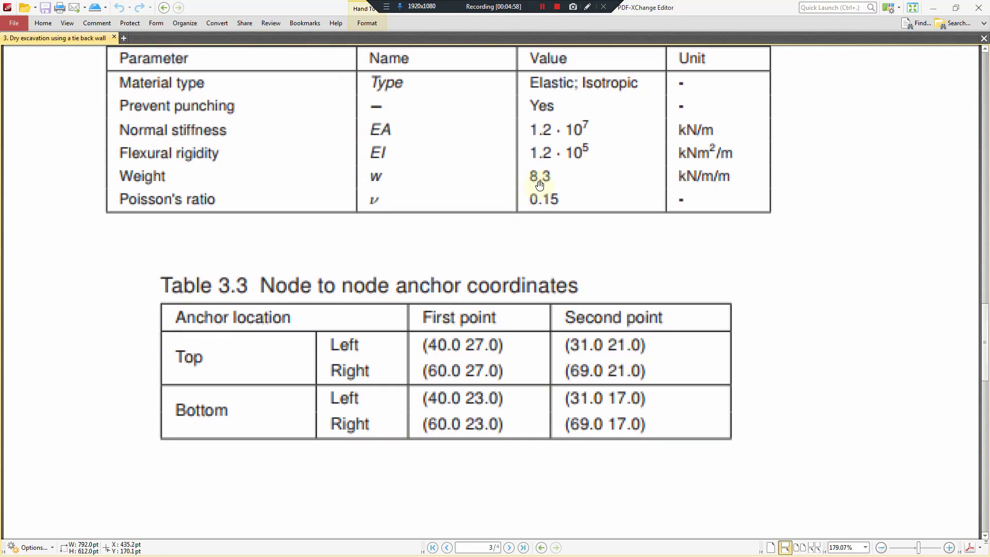
scroll(537, 194, down, 3)
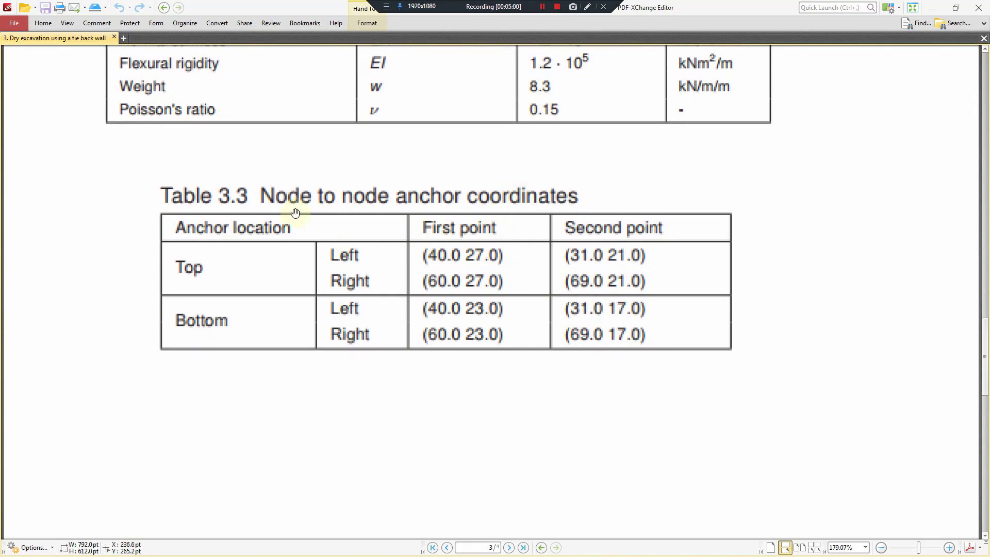
drag(466, 203, 448, 349)
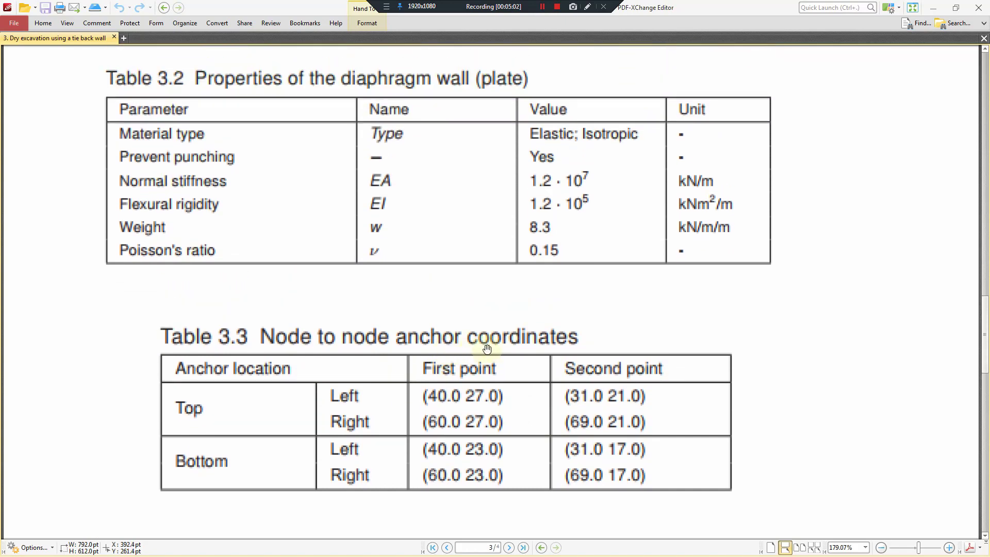
- Examine the anchor rod properties, grout coordinates and grout body properties in Tables 3.4 to 3.6, and return to Figure 3.1
scroll(488, 364, down, 12)
scroll(491, 371, down, 12)
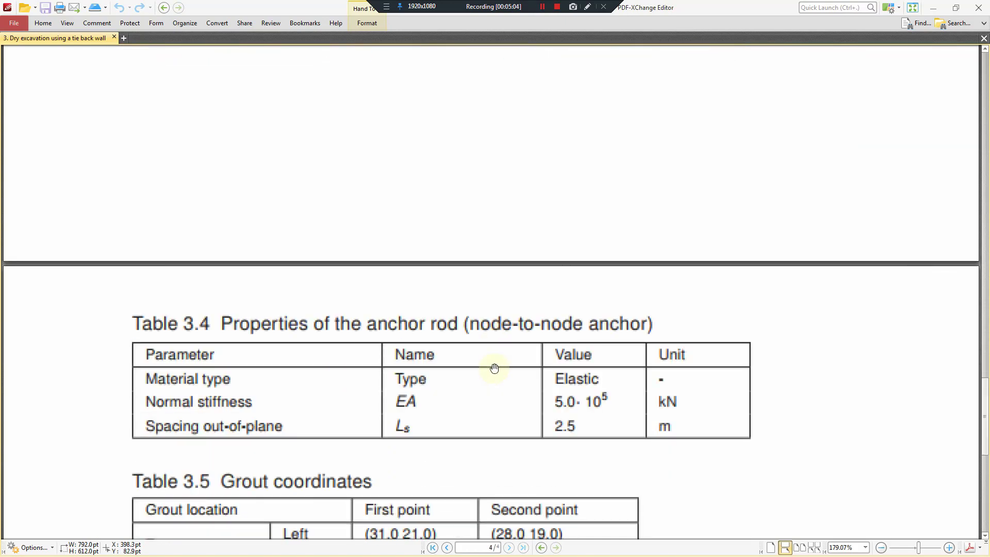
drag(497, 330, 496, 254)
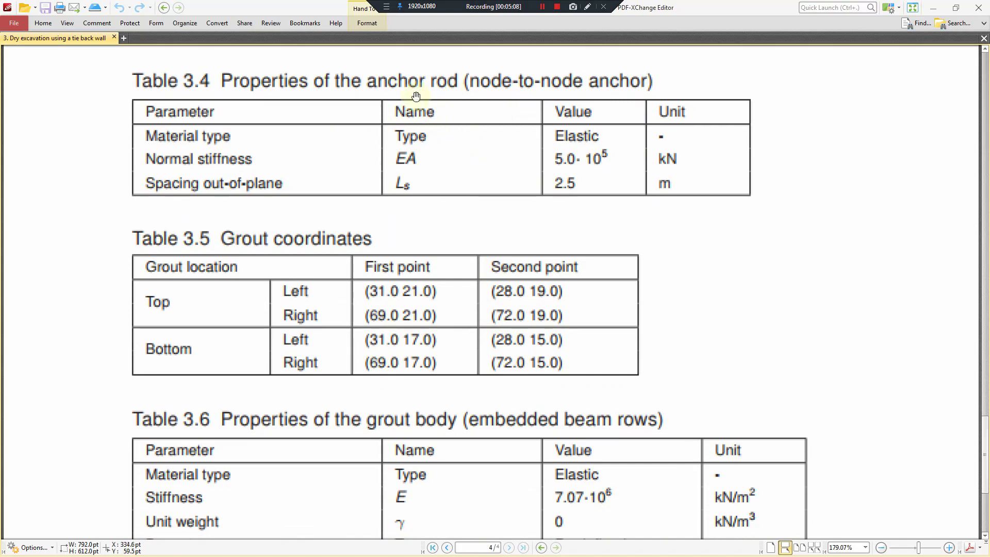
scroll(415, 257, up, 10)
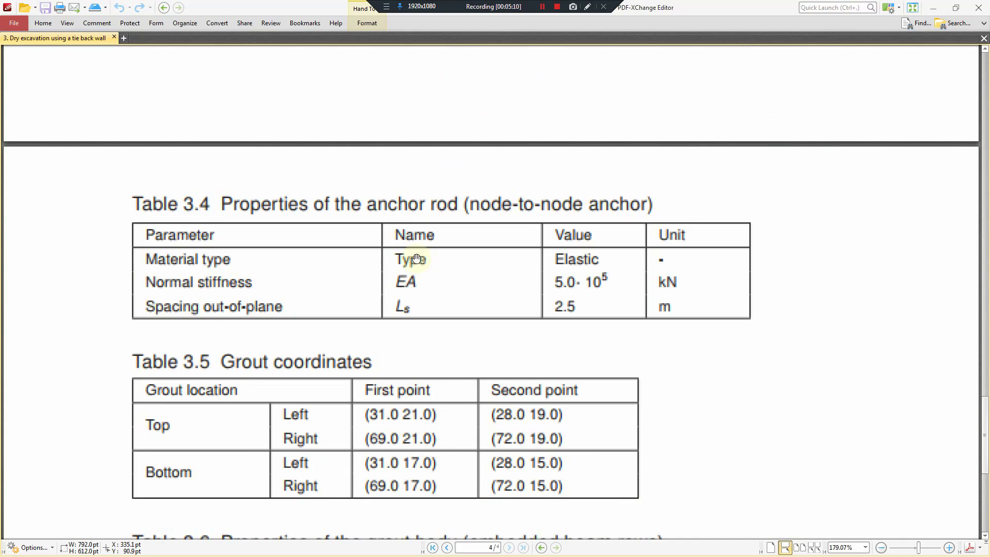
scroll(424, 262, down, 6)
scroll(424, 262, down, 6)
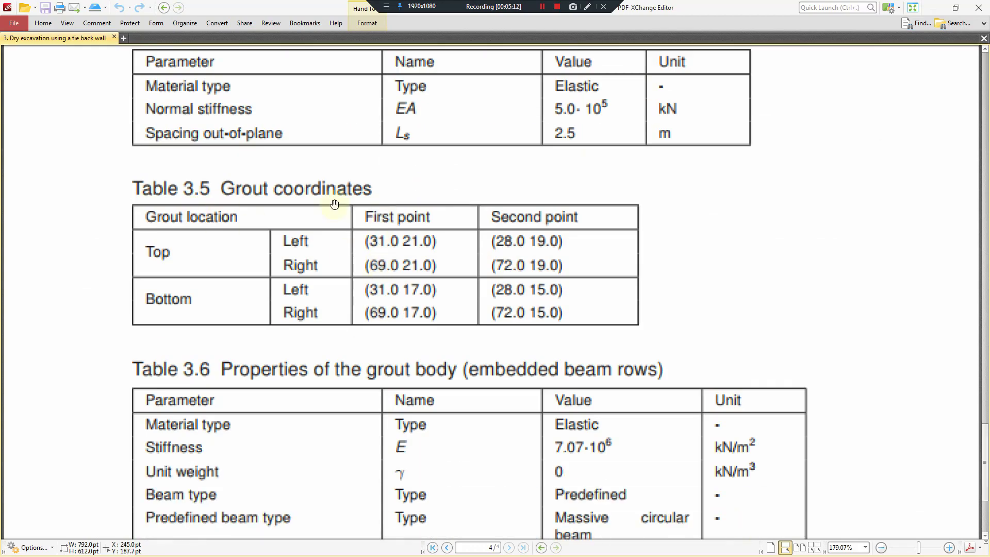
scroll(406, 216, down, 3)
scroll(408, 251, down, 4)
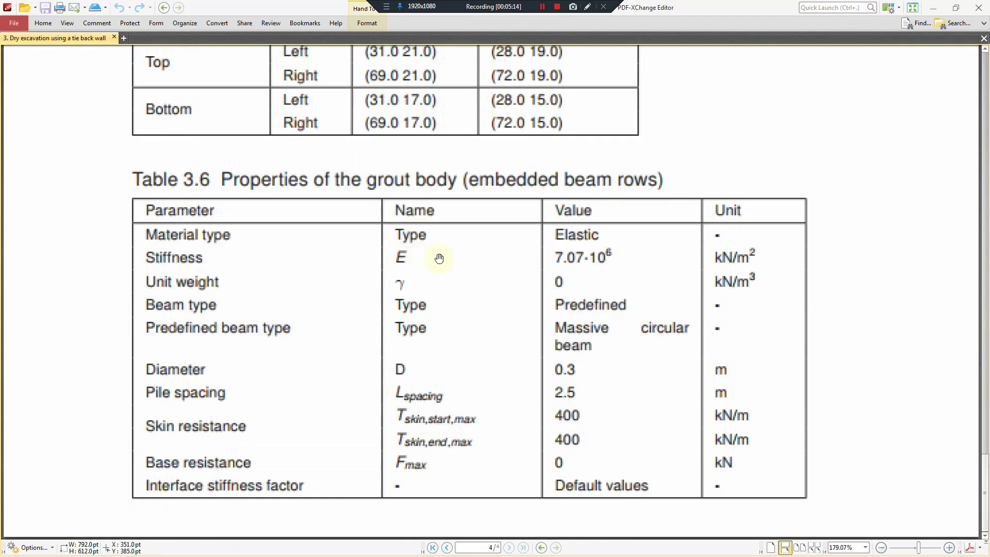
mouse_move(528, 264)
mouse_down()
mouse_move(515, 314)
mouse_move(515, 265)
mouse_up()
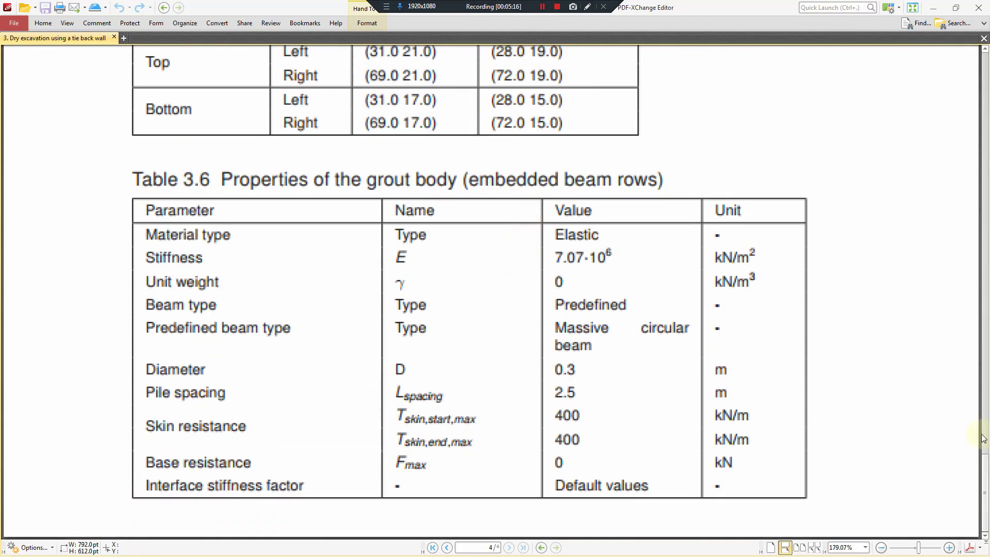
drag(986, 490, 985, 105)
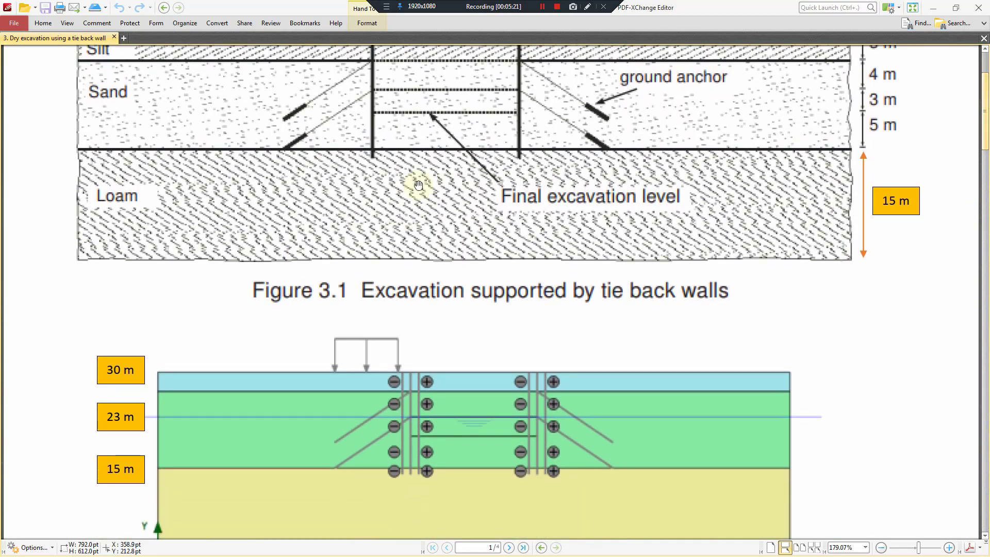
scroll(462, 295, up, 3)
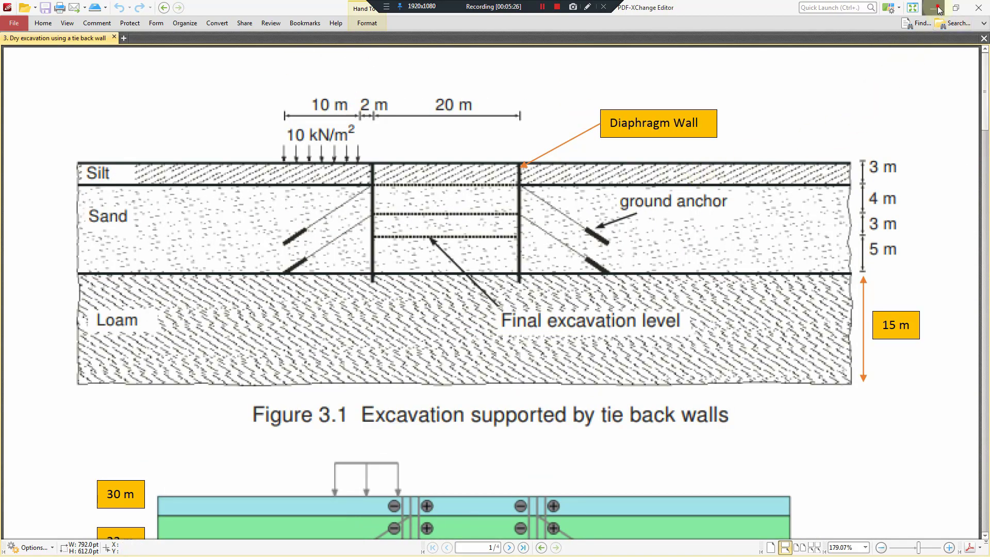
- Switch to PLAXIS 2D and start a new project titled "DRY DEEP eXCAVATION 1" with GASE as the company
click(939, 9)
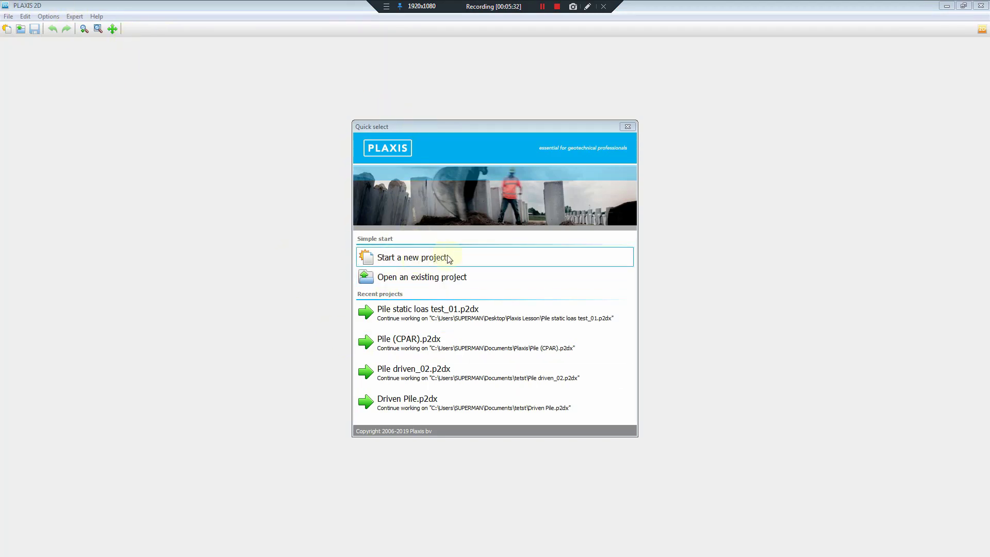
click(497, 262)
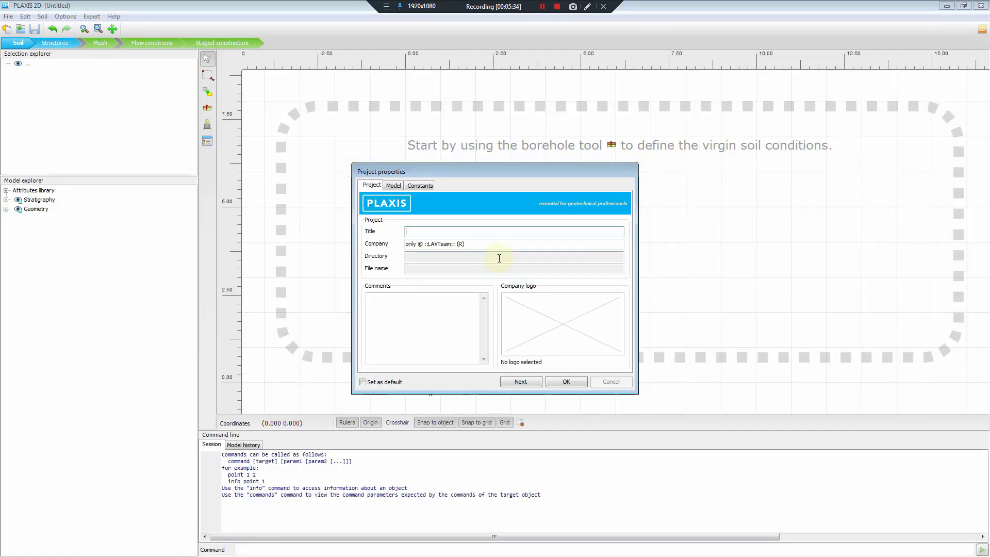
click(428, 231)
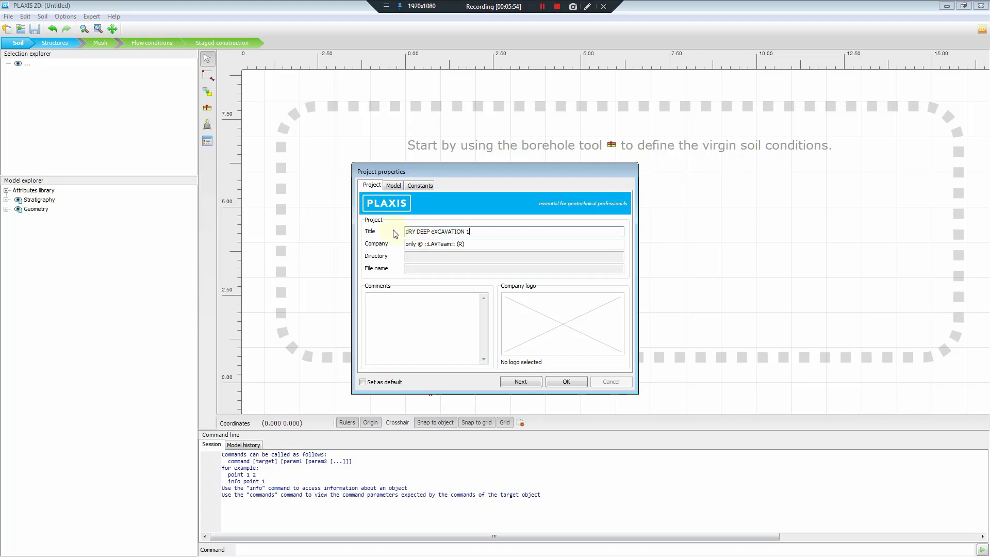
key(BackSpace)
text(D)
key(Tab)
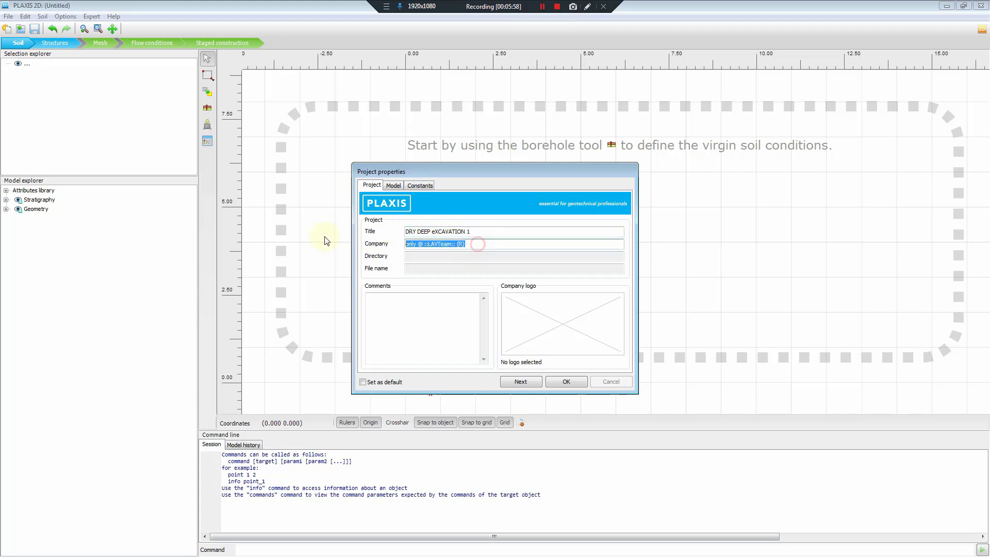
text(GASE)
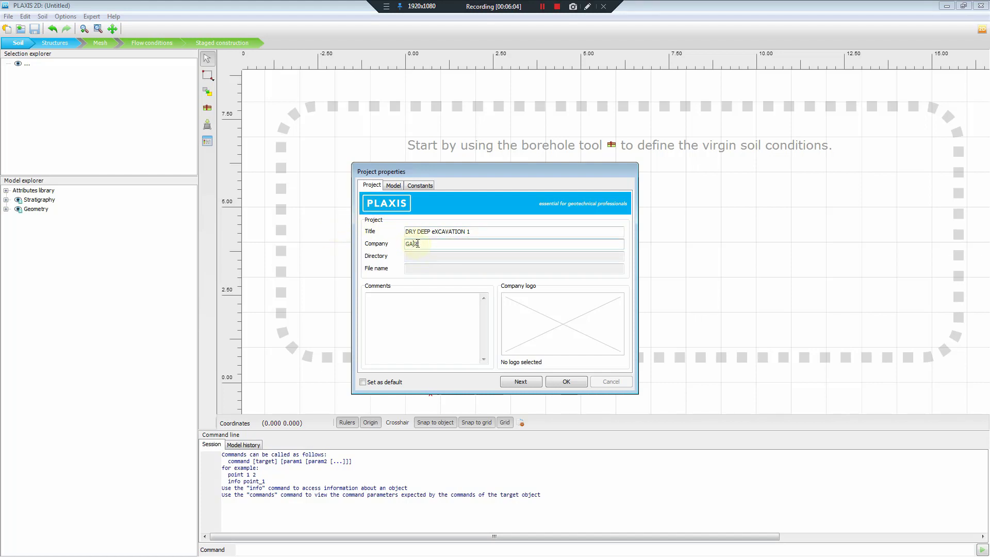
- Set the model type to Plane strain and the contour limits to x max 100 m and y max 30 m
click(393, 185)
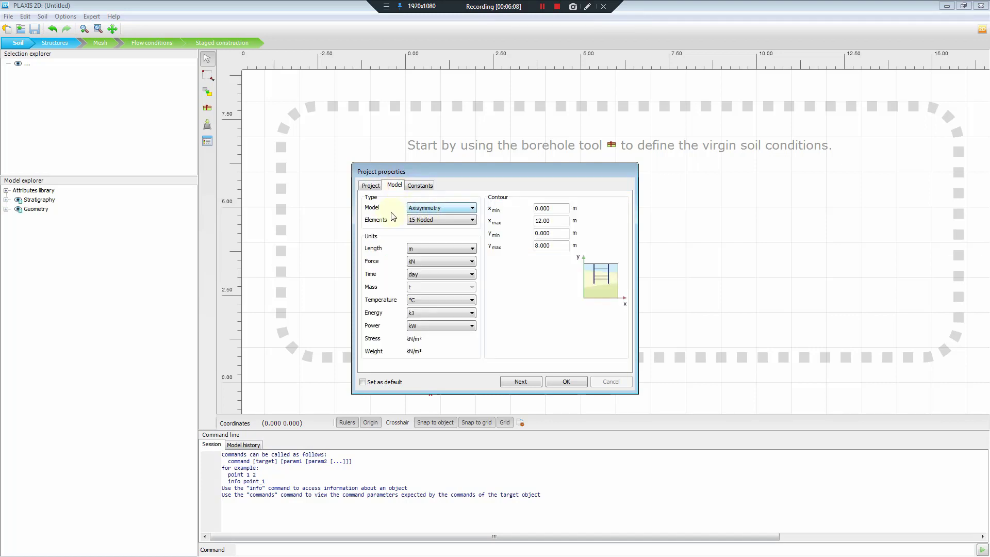
click(437, 208)
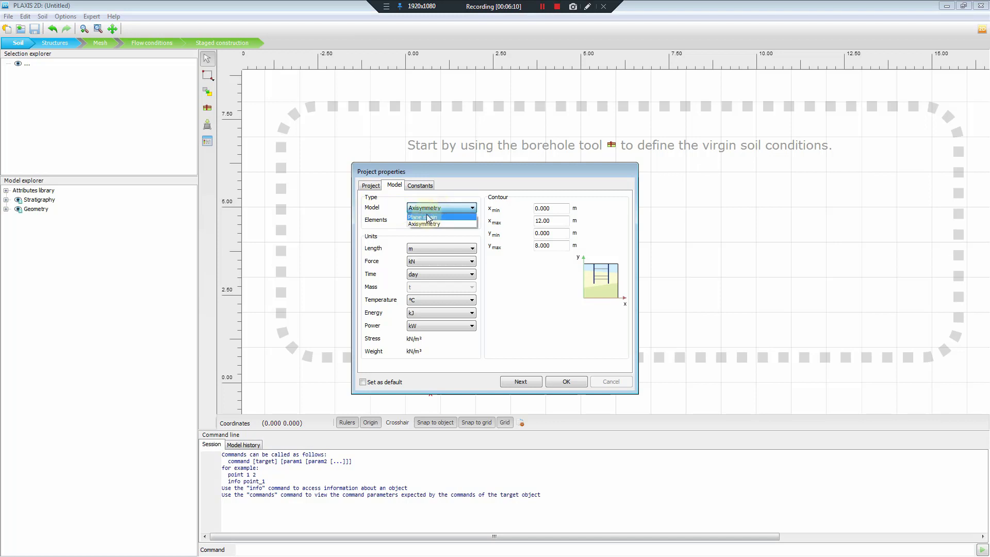
click(435, 215)
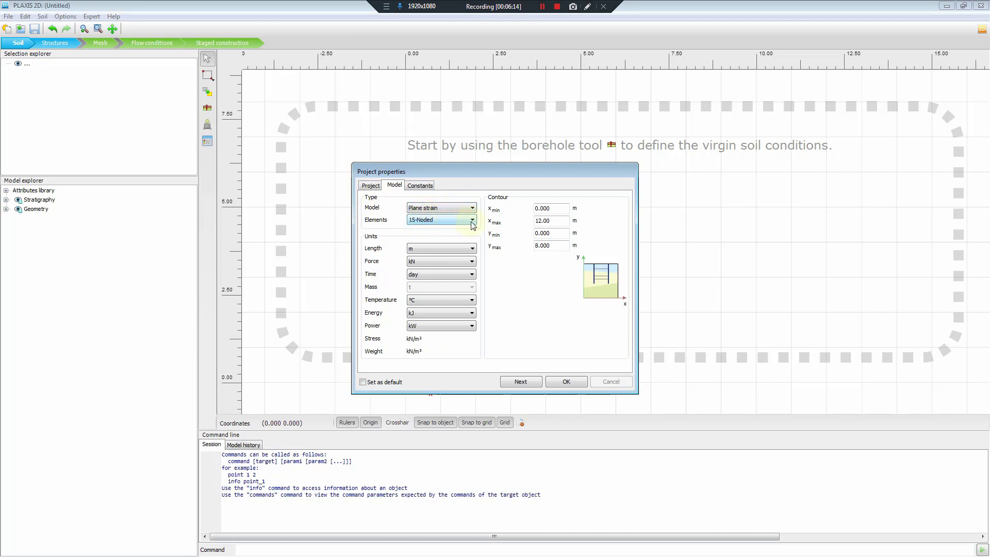
double_click(565, 219)
text(100)
double_click(559, 245)
text(30)
click(565, 381)
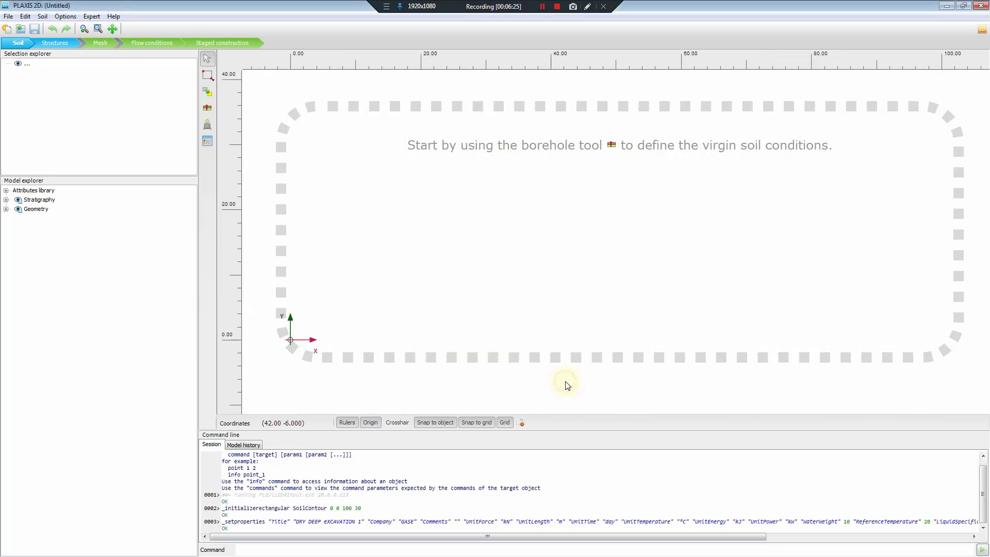
- Create a borehole at the origin, x = 0, and move its soil layer window clear of the axes
click(210, 113)
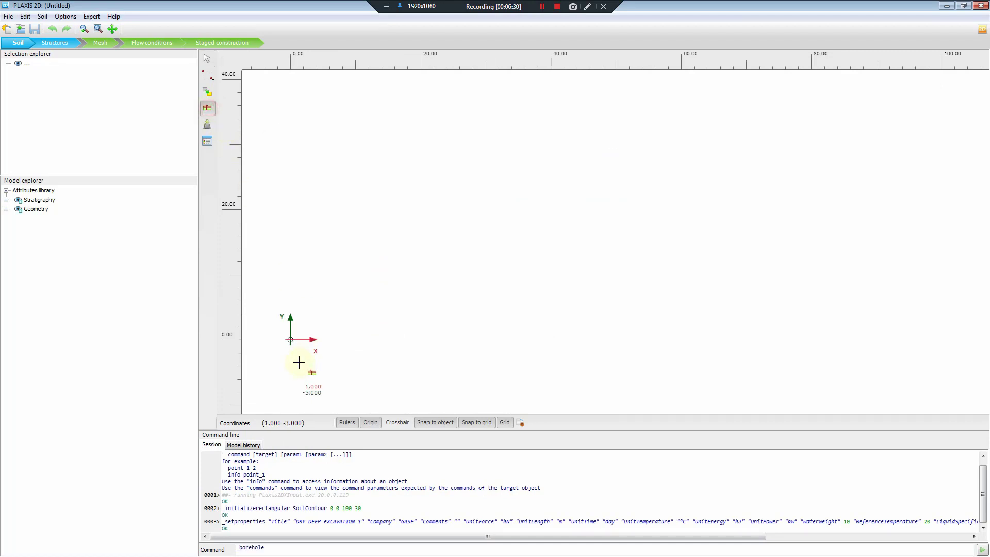
scroll(307, 337, up, 1)
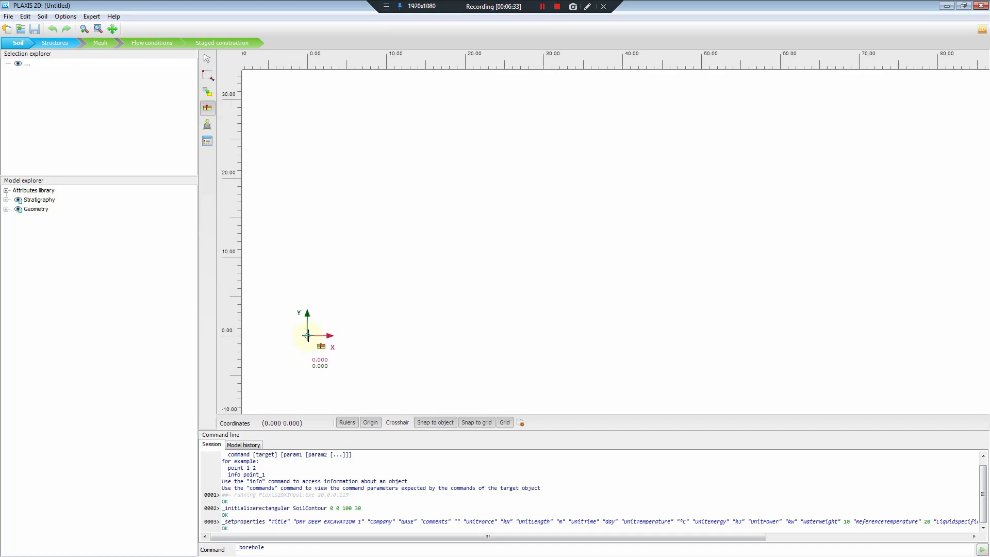
click(308, 336)
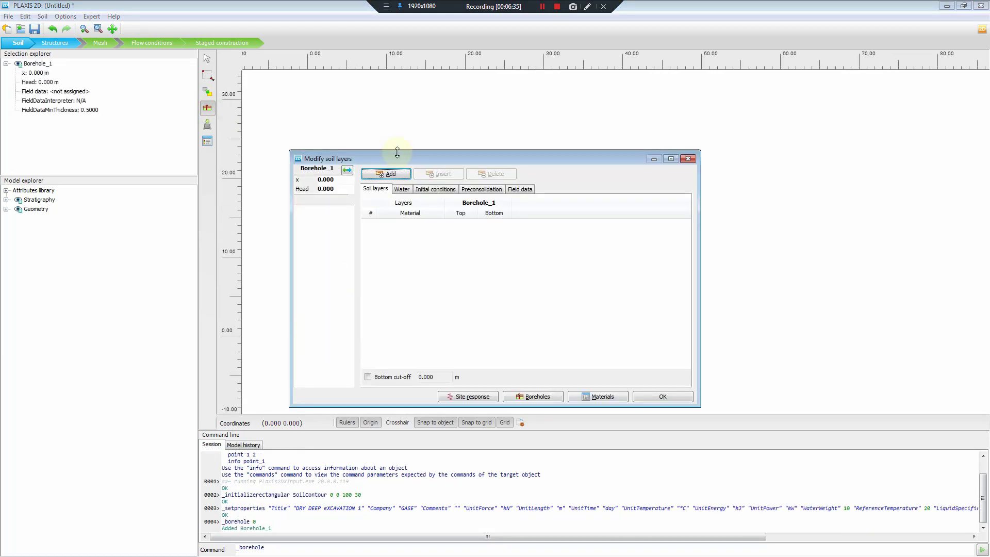
drag(397, 153, 439, 112)
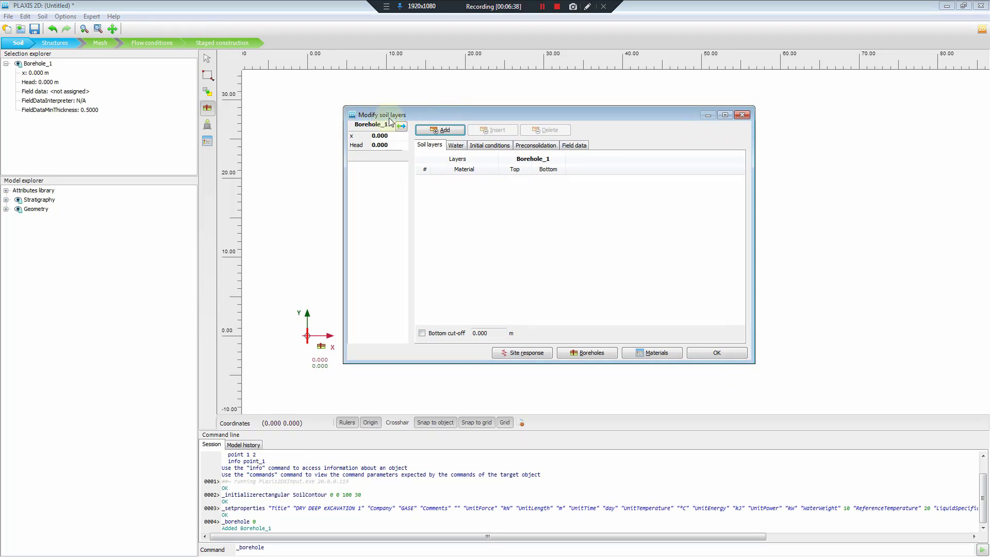
- Add three soil layers to the borehole
click(444, 132)
drag(496, 115, 585, 96)
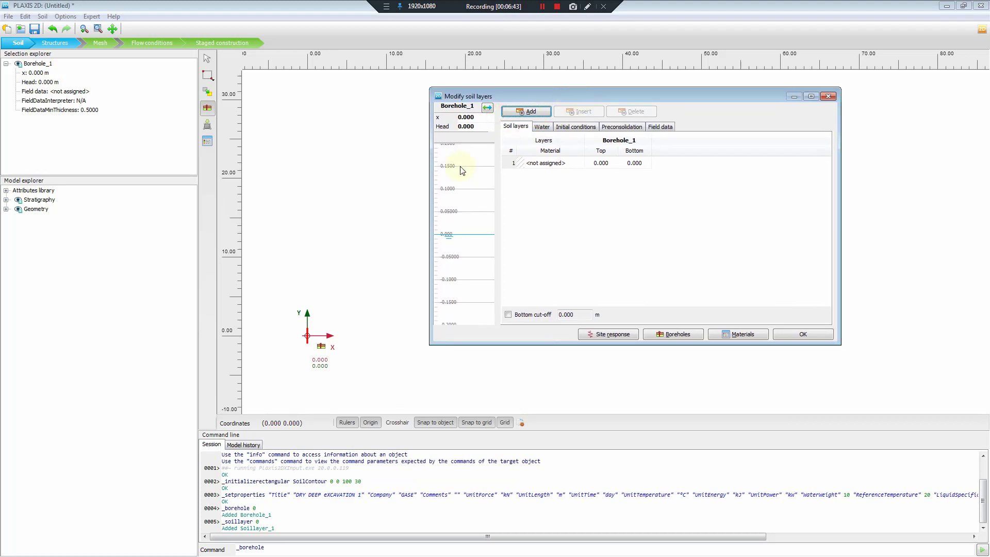
click(528, 112)
click(528, 112)
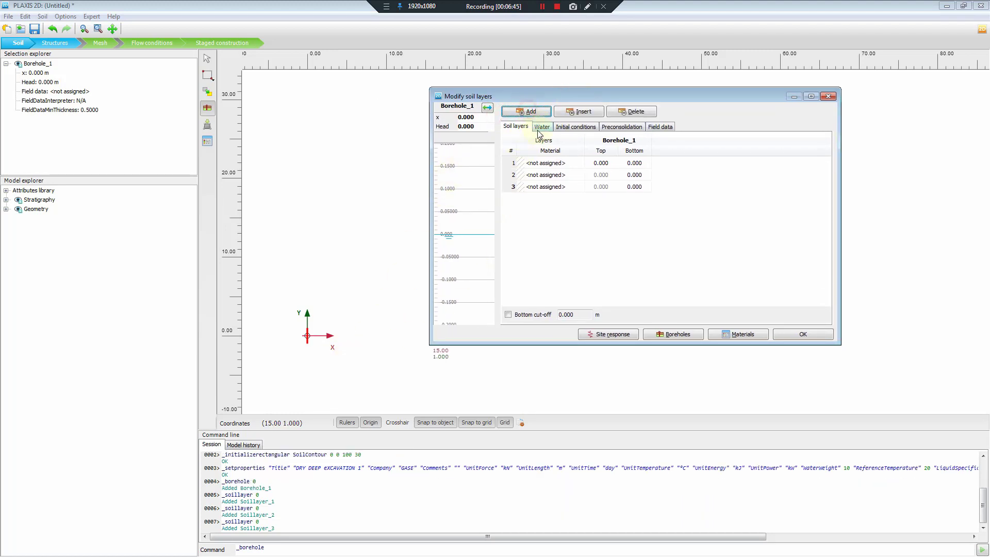
- Create a new soil material for the first layer, move its window clear of the axes, and name it Silt
click(575, 164)
click(579, 163)
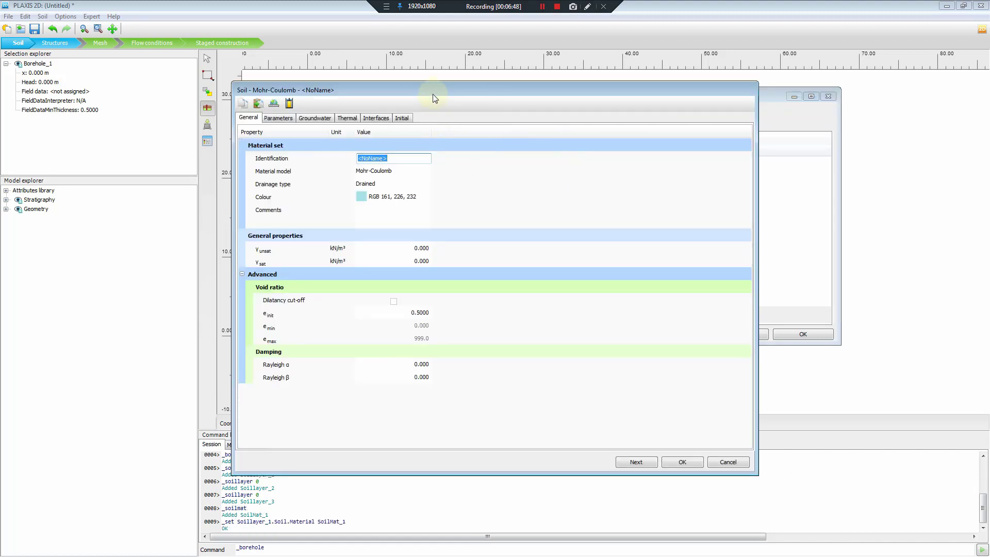
drag(431, 94, 587, 95)
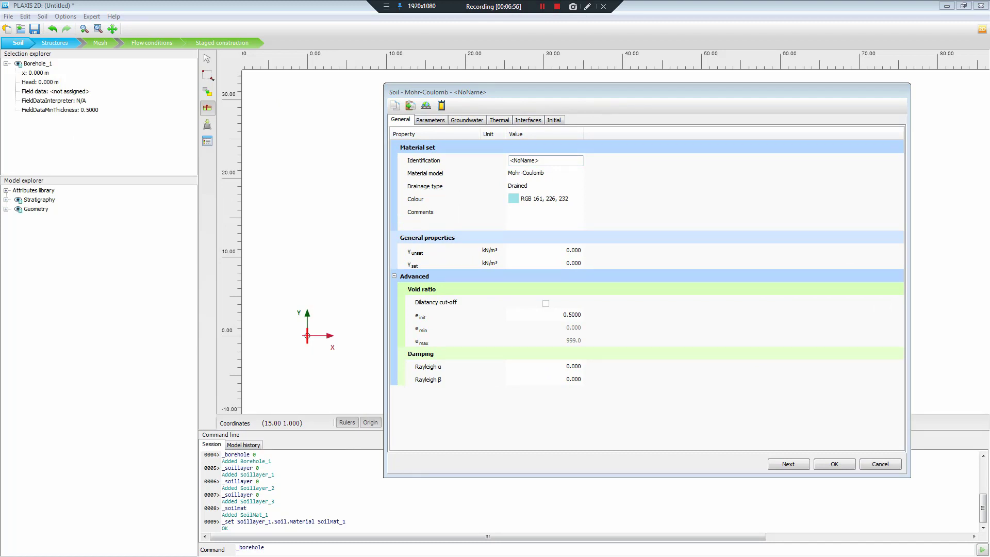
click(559, 164)
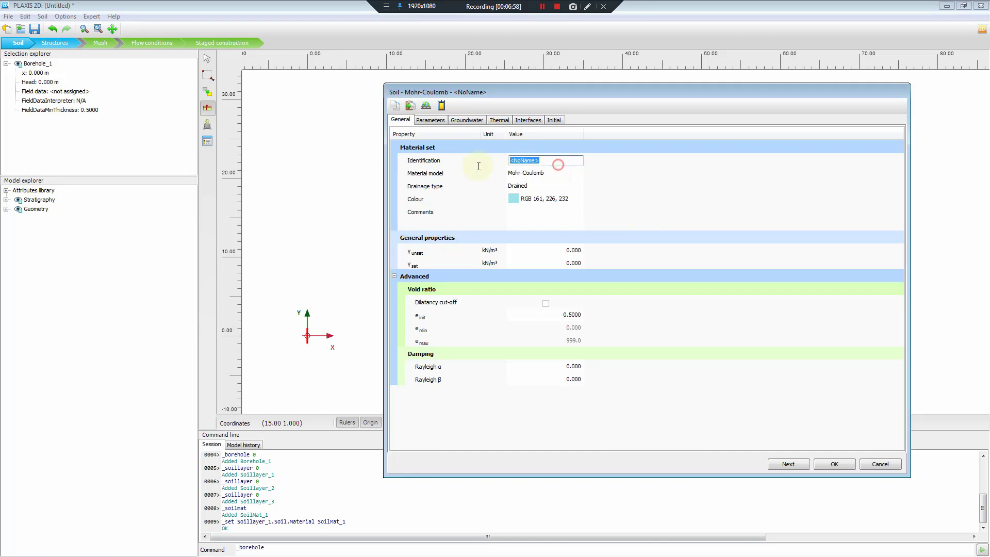
text(s)
key(Caps_Lock)
text(ilt)
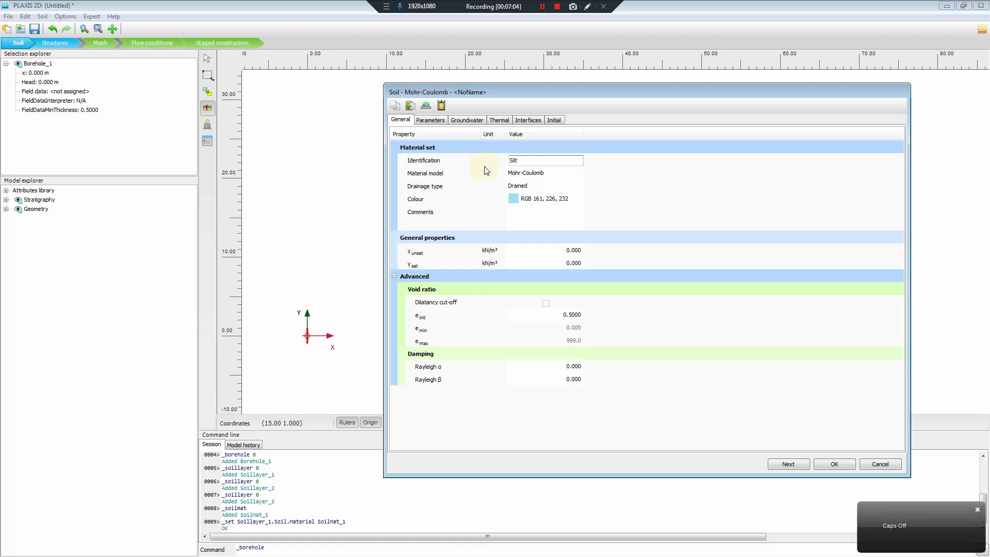
- Set the material model of the Silt to Hardening soil
click(558, 174)
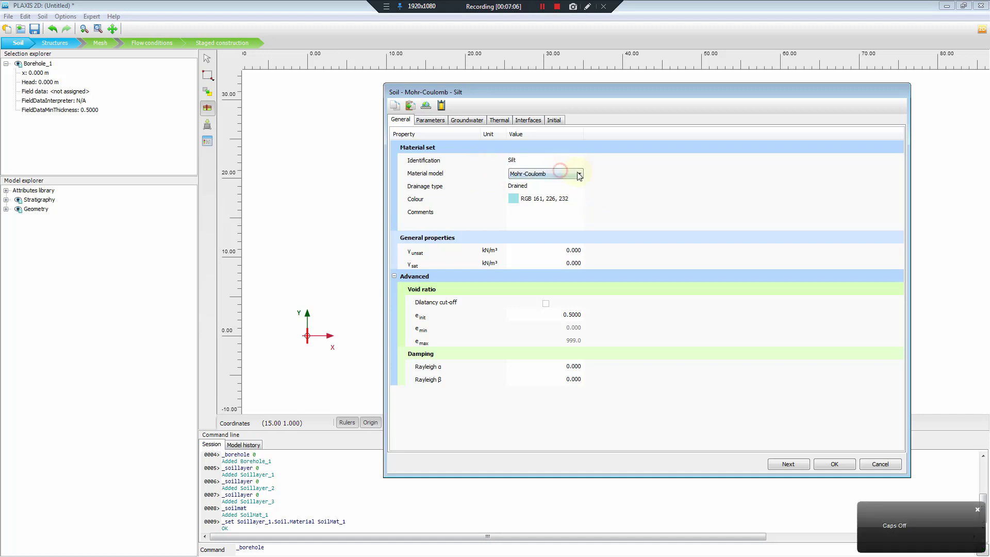
click(574, 174)
click(544, 195)
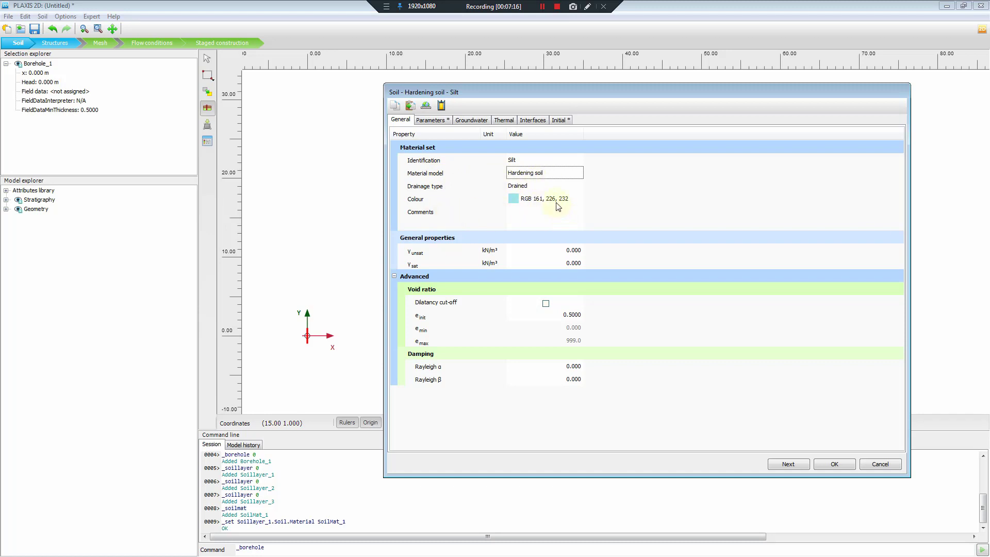
- Set the Silt's unsaturated unit weight to 16 kN/m³ and its saturated unit weight to 20 kN/m³
click(573, 251)
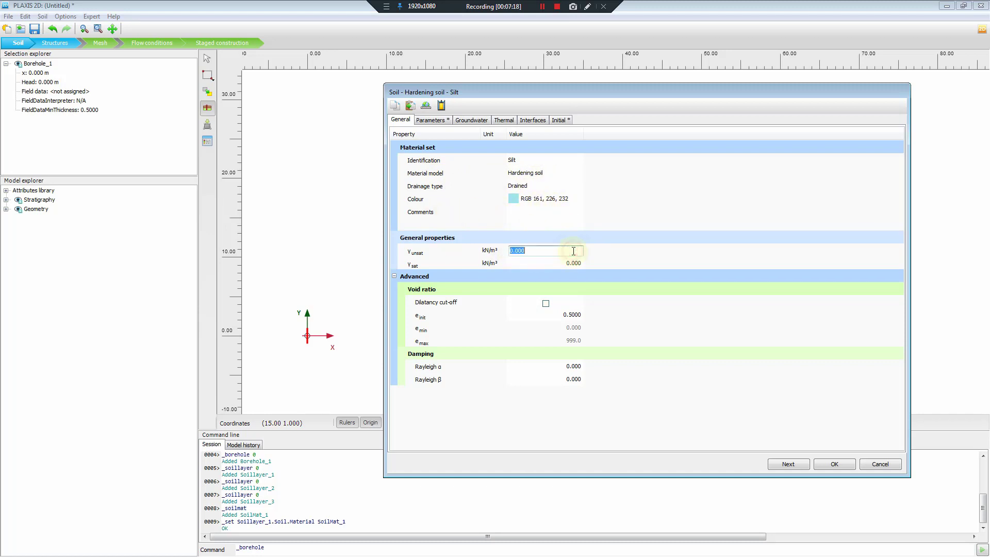
text(16)
key(Tab)
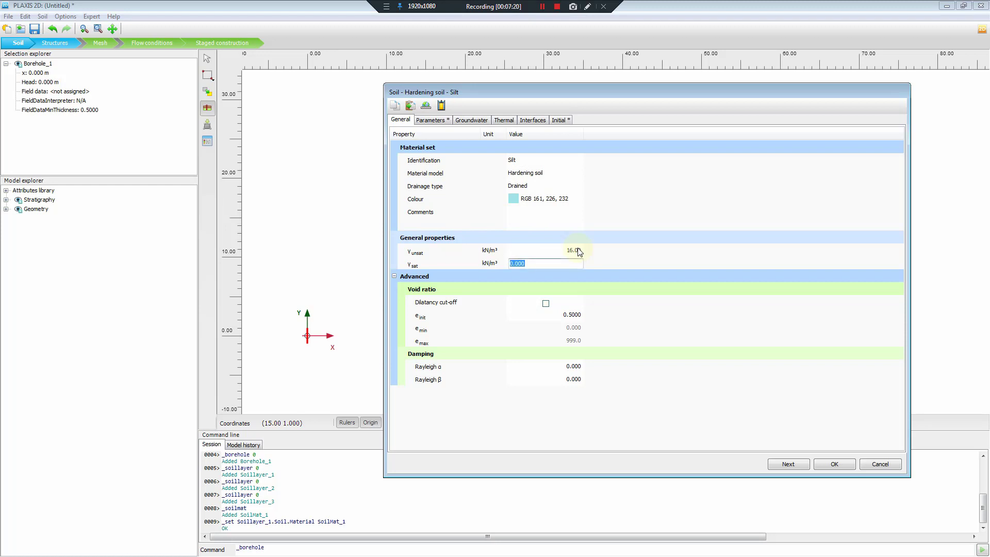
text(20)
click(564, 251)
click(557, 264)
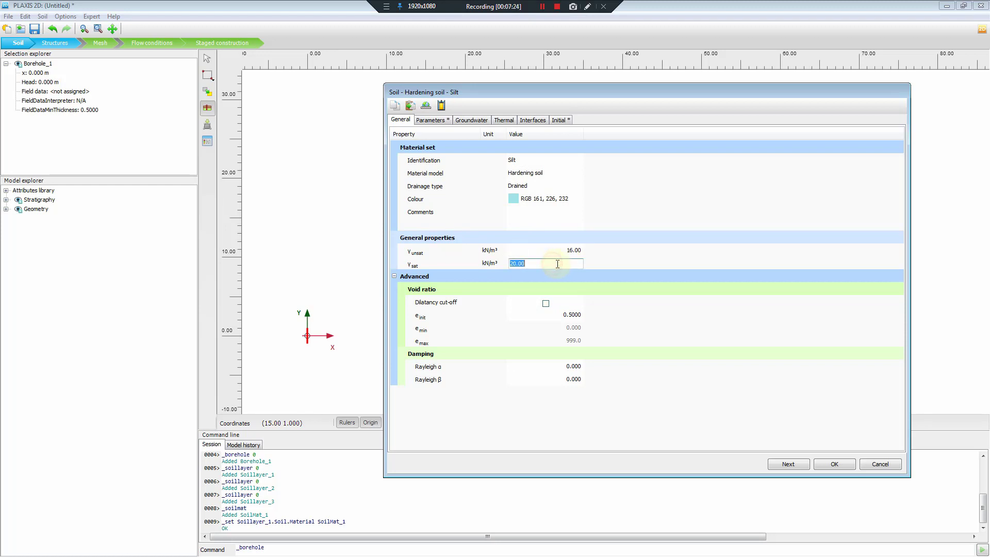
- Set the Silt's stiffness parameters to E50ref 20E3, Eoedref 20E3 and Eurref 60E3 kN/m²
click(435, 120)
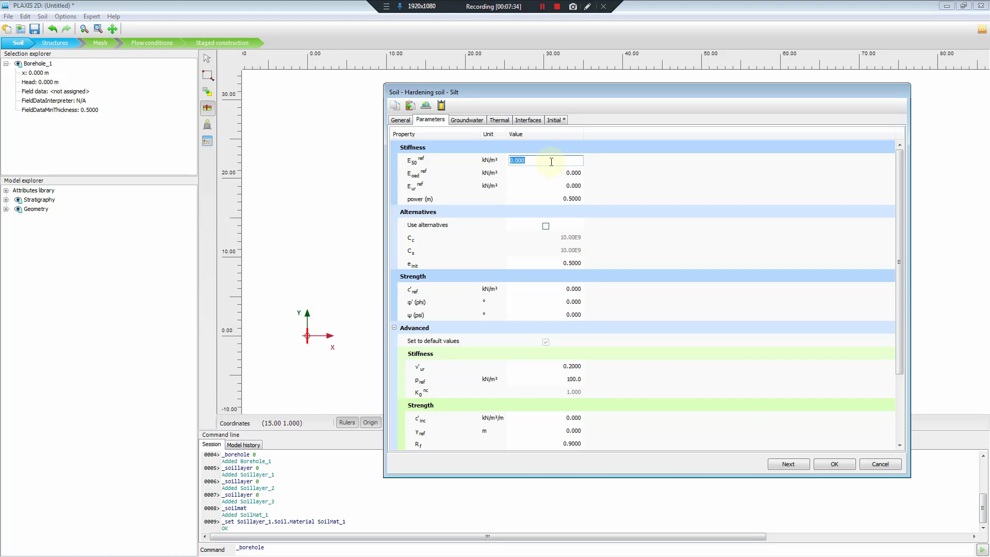
text(2)
click(552, 174)
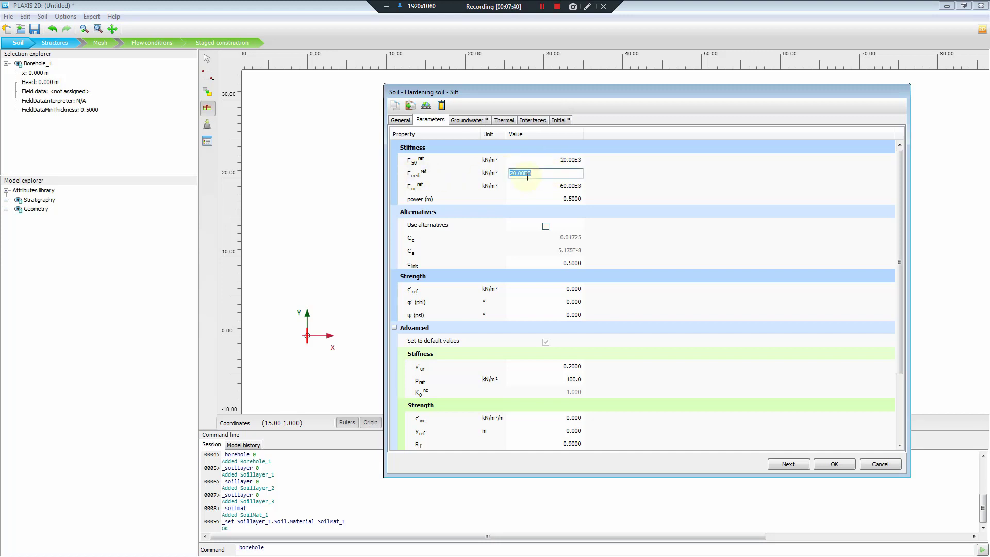
text(2e4)
click(538, 187)
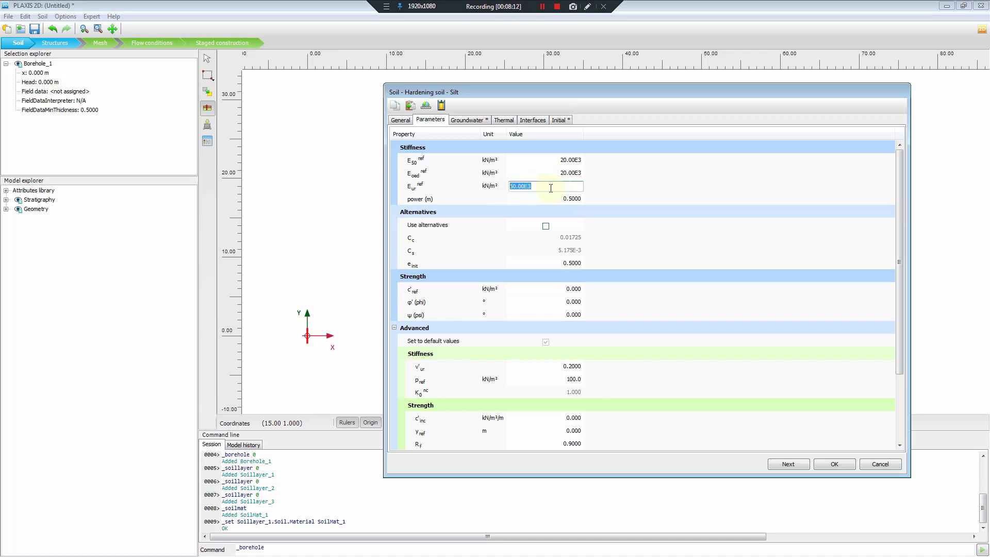
text(6e4)
click(559, 201)
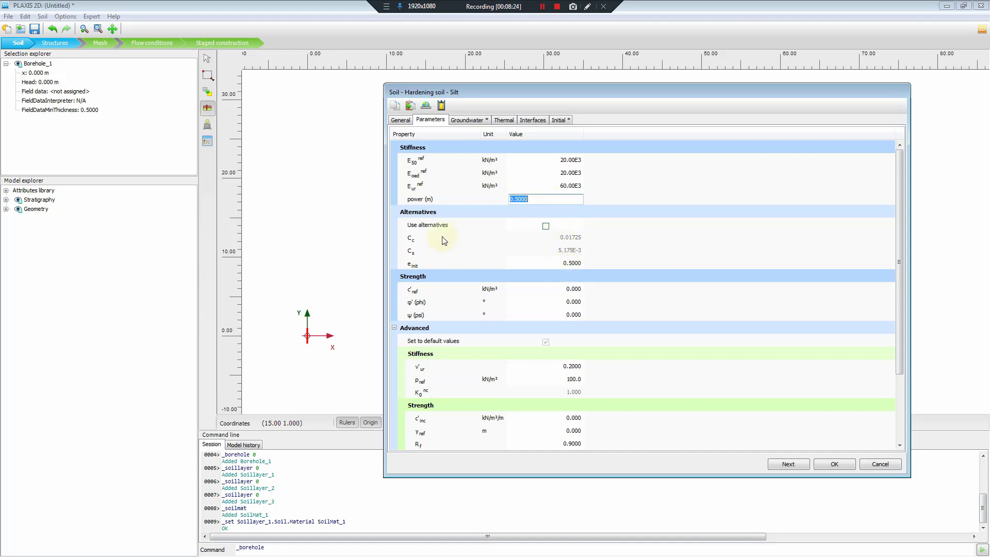
- Set the Silt's strength parameters to a cohesion c'ref of 1 kN/m² and a friction angle phi of 30°
click(565, 290)
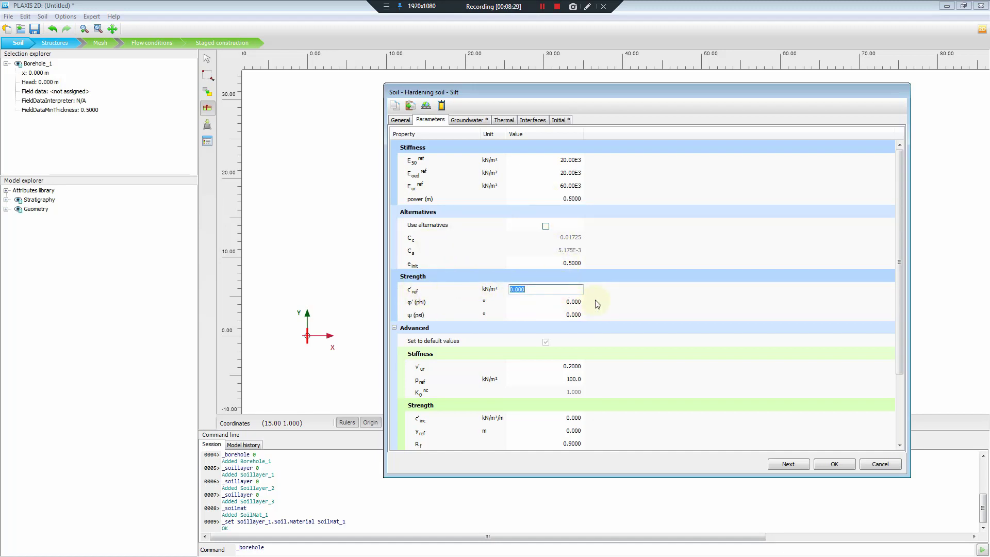
text(1)
click(572, 302)
text(30)
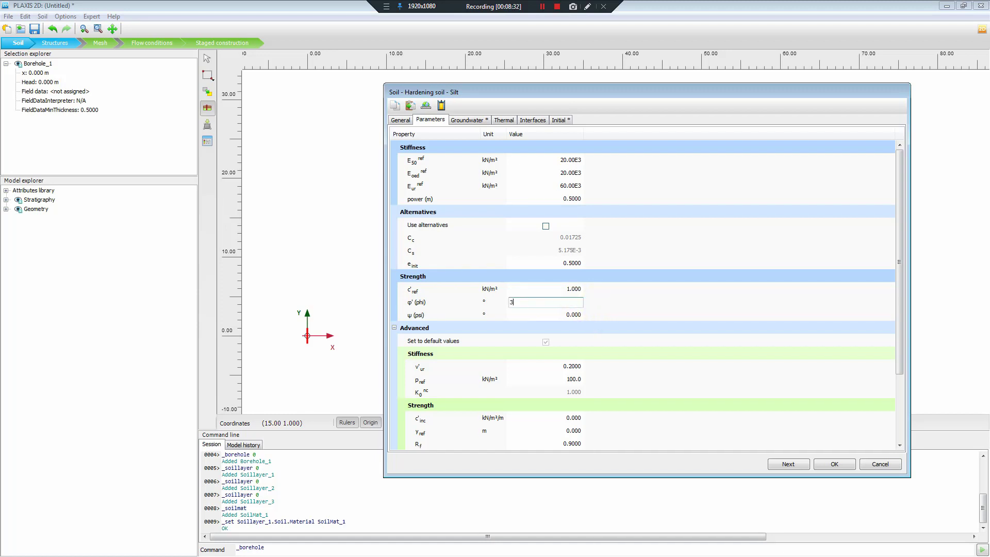
click(573, 315)
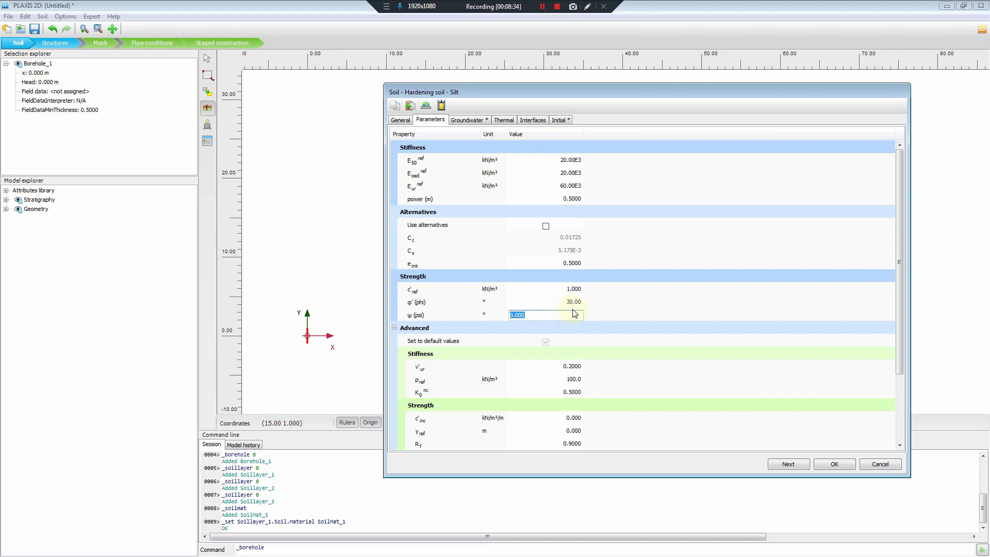
- Enter 0.2 for the Silt's unloading-reloading Poisson's ratio and check the remaining advanced stiffness and strength parameters
click(578, 366)
text(0.2)
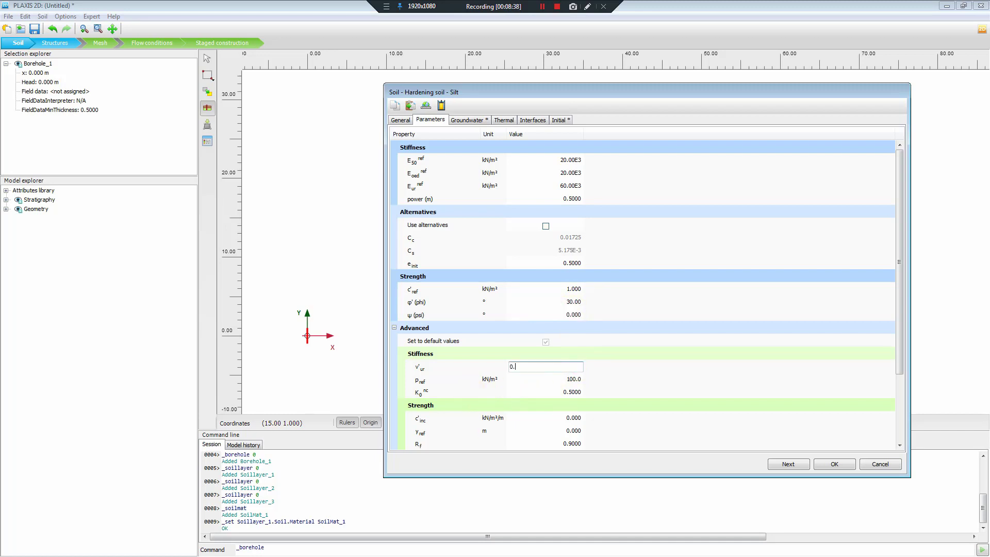
click(566, 378)
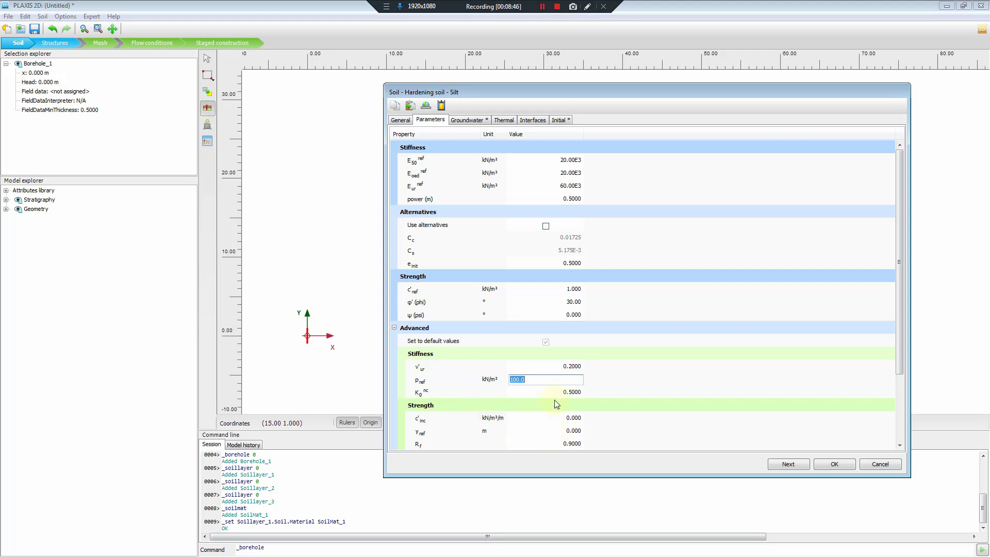
click(556, 393)
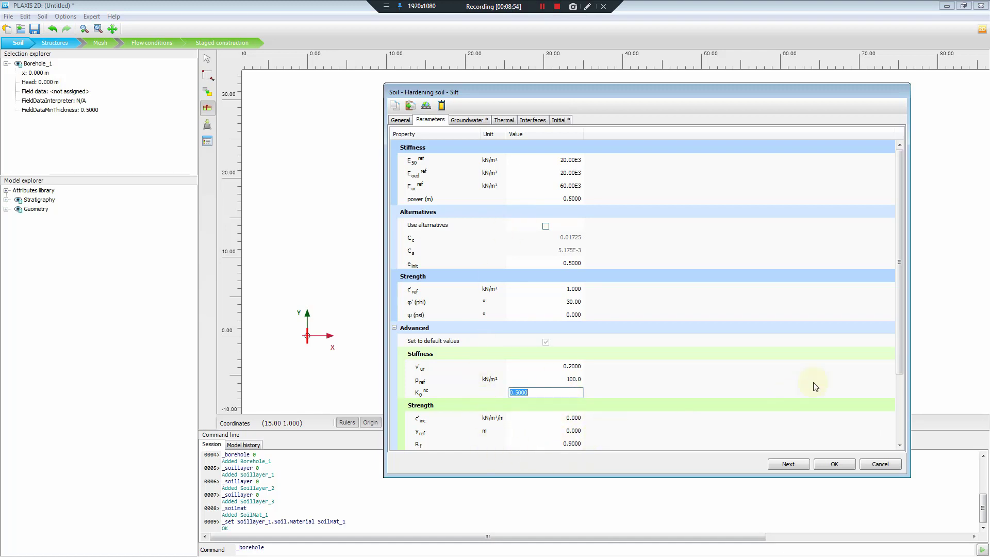
scroll(890, 285, down, 3)
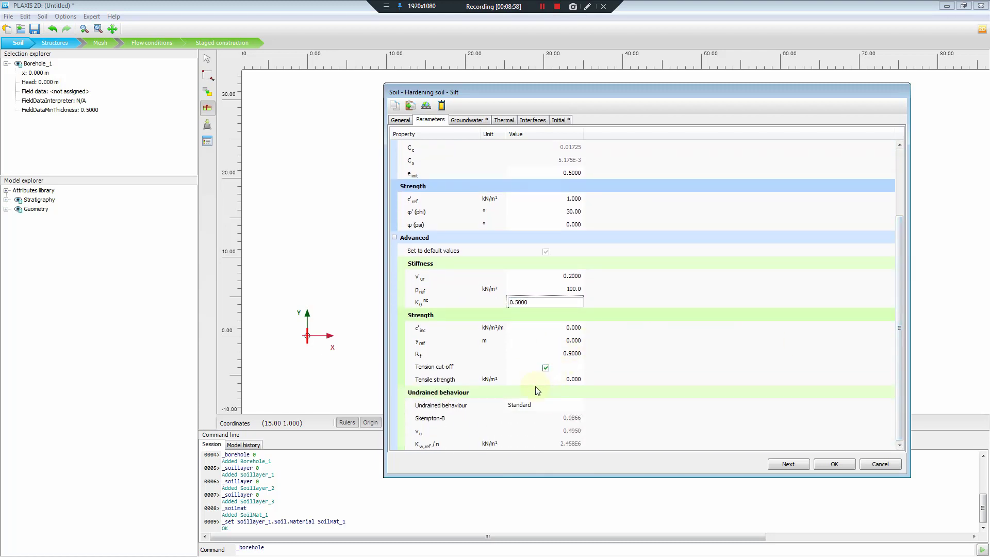
- Set the Silt's groundwater data set to USDA with the Van Genuchten model
click(469, 119)
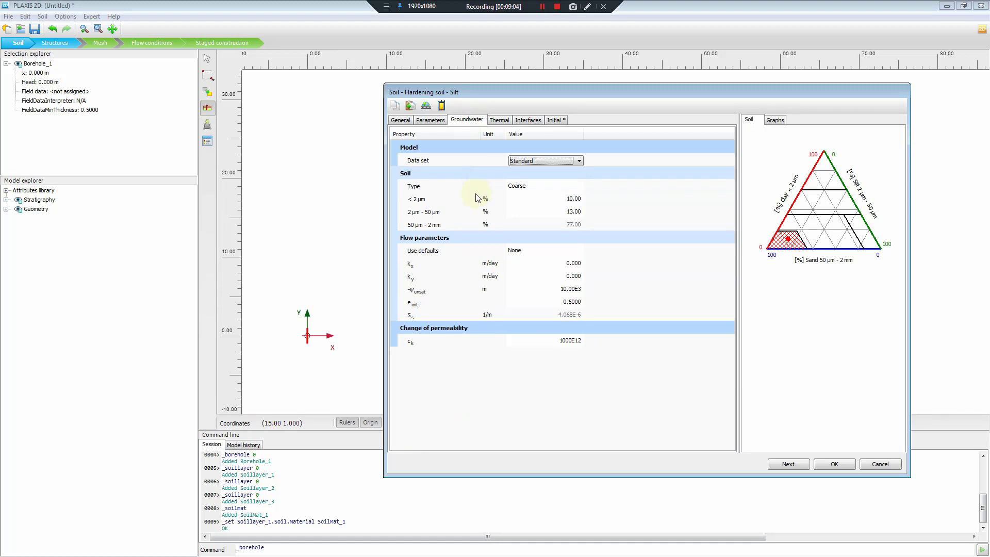
click(576, 160)
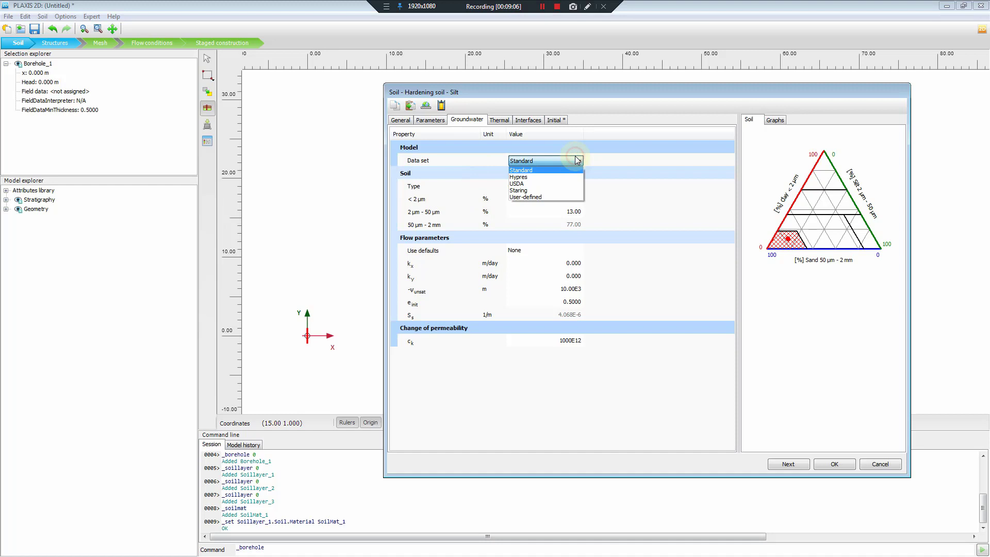
click(537, 182)
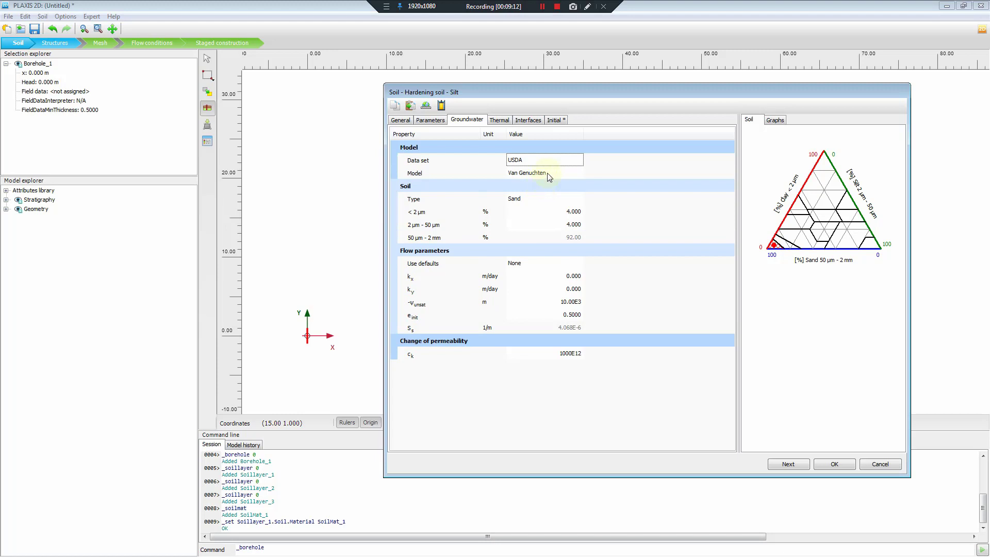
click(550, 173)
click(552, 172)
click(547, 182)
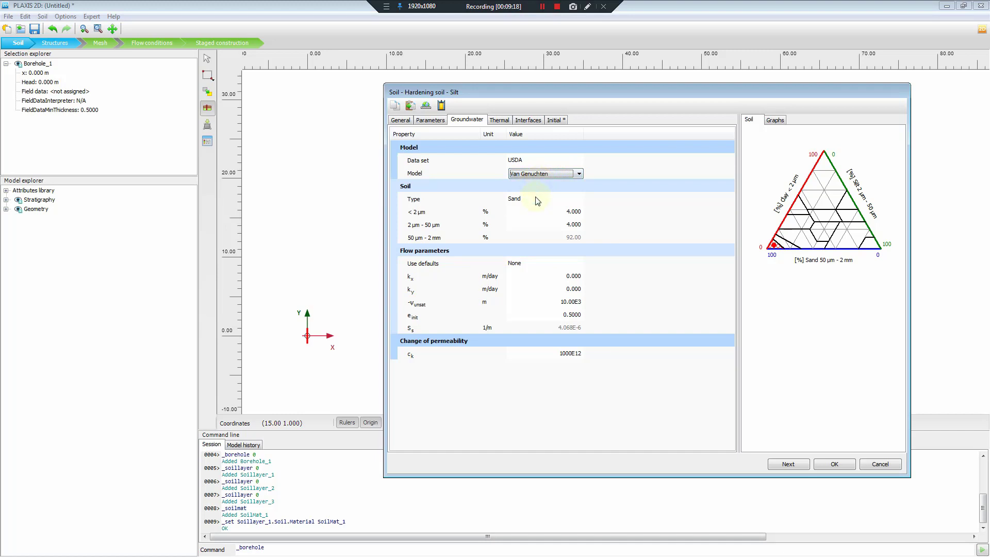
- Choose Silt as the soil type in the material's groundwater properties
click(551, 199)
click(552, 196)
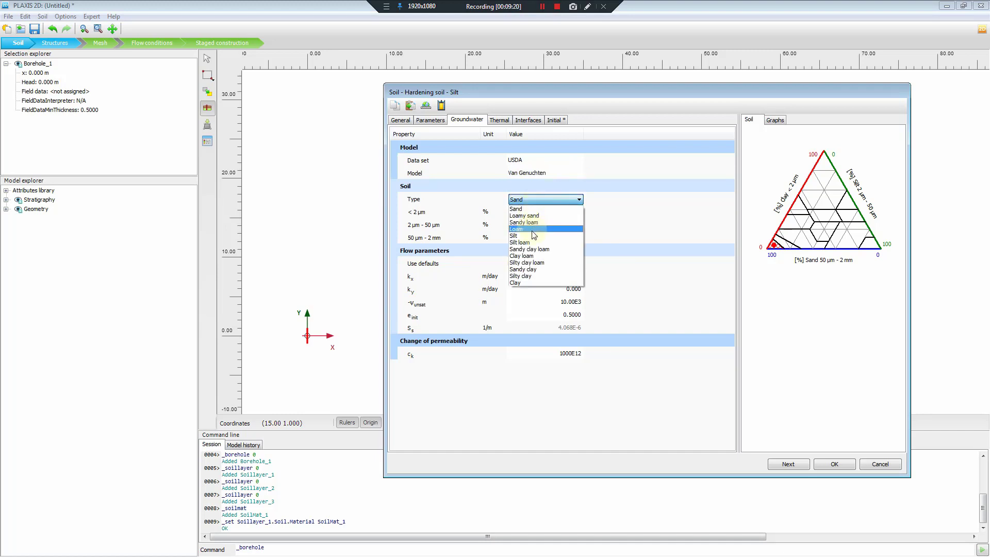
click(532, 236)
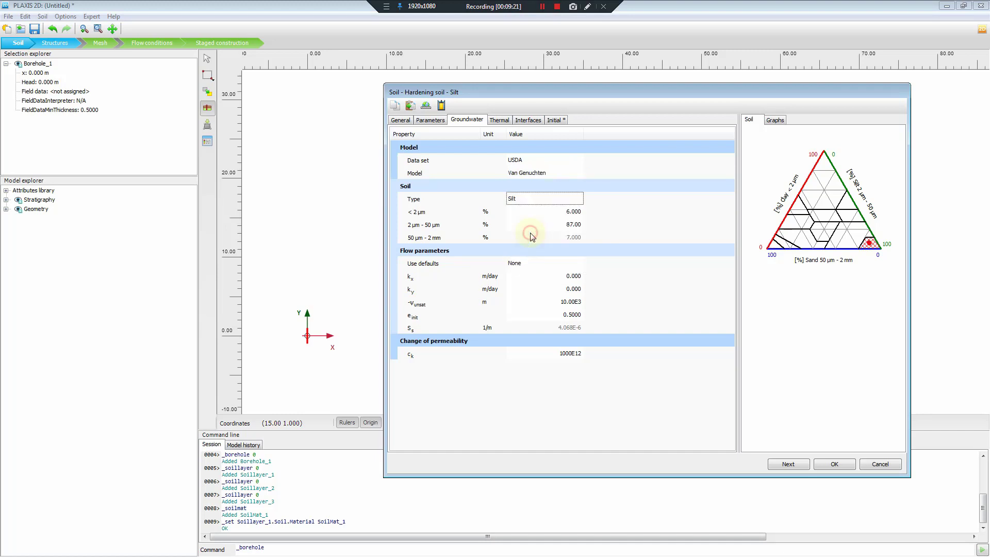
click(574, 241)
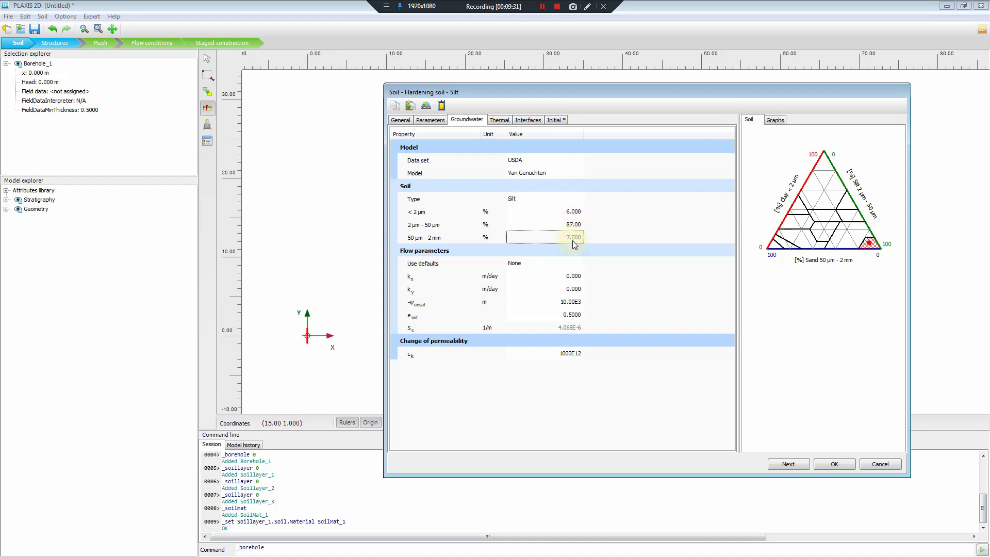
- Set the Silt's horizontal and vertical permeabilities kx and ky to 0.5996 m/day
click(573, 276)
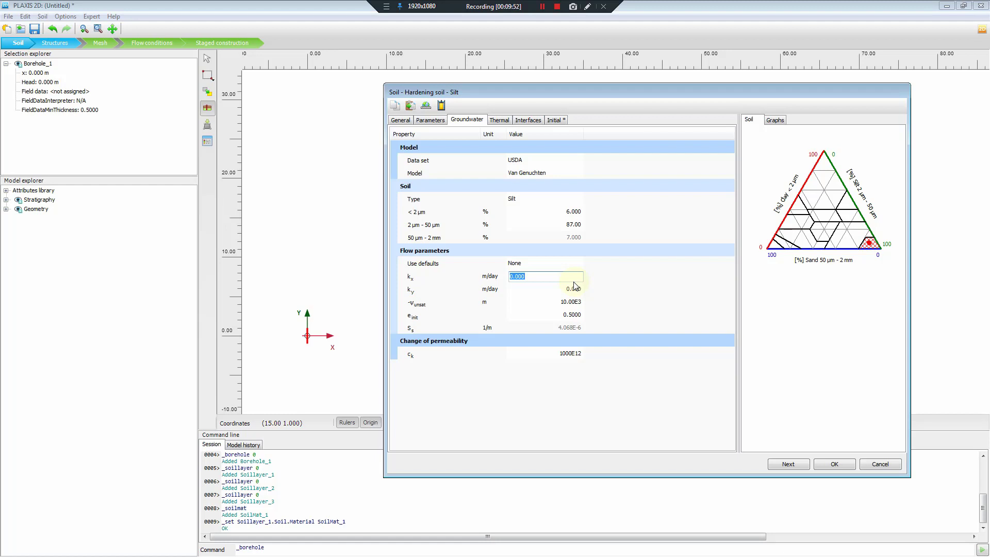
text(0.5996)
click(567, 289)
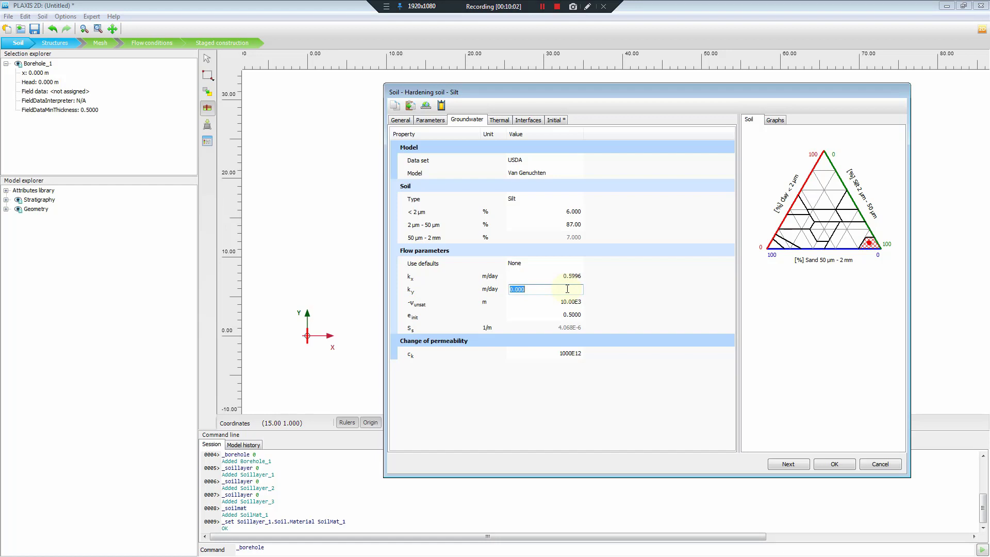
text(0.5996)
- Set the Silt's interface strength to Manual with an Rinter of 0.65
click(528, 120)
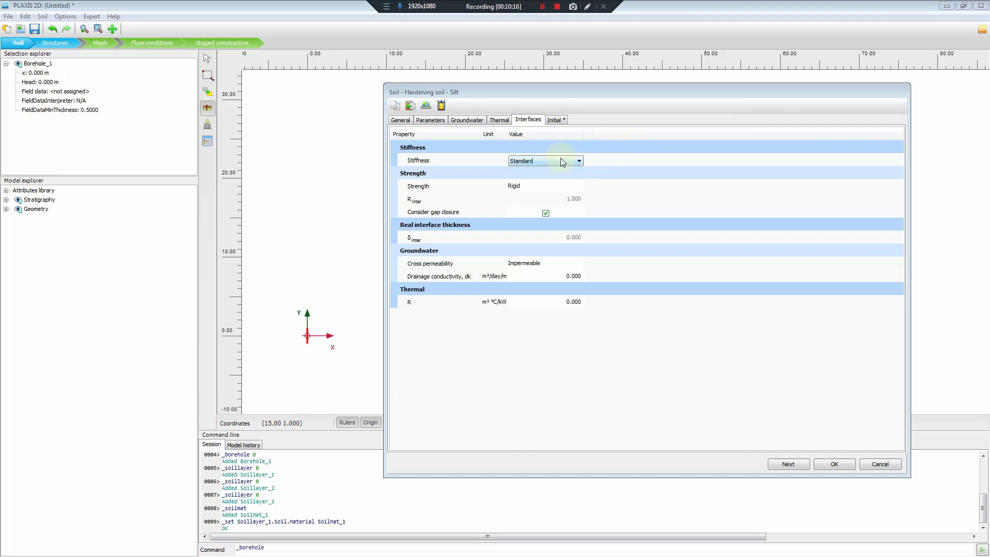
click(530, 186)
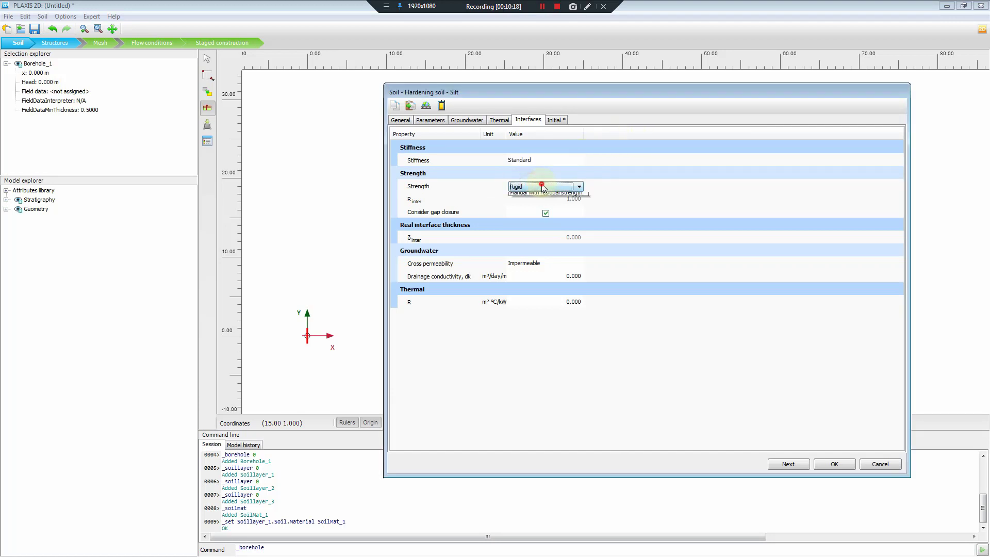
click(530, 202)
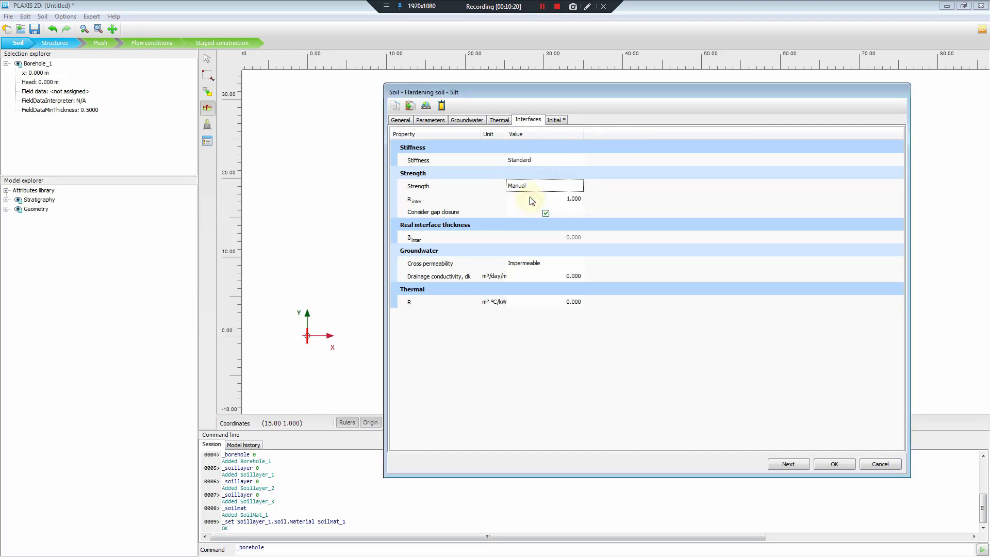
click(565, 196)
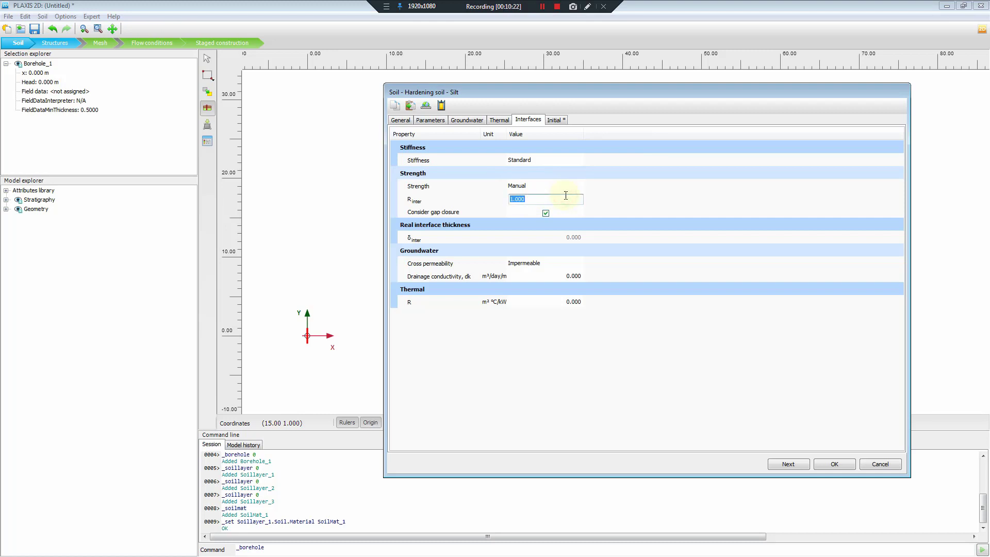
text(0.65)
- Keep the Silt's K0 determination Automatic with an OCR of 1 and a POP of 0, and save the material
click(556, 120)
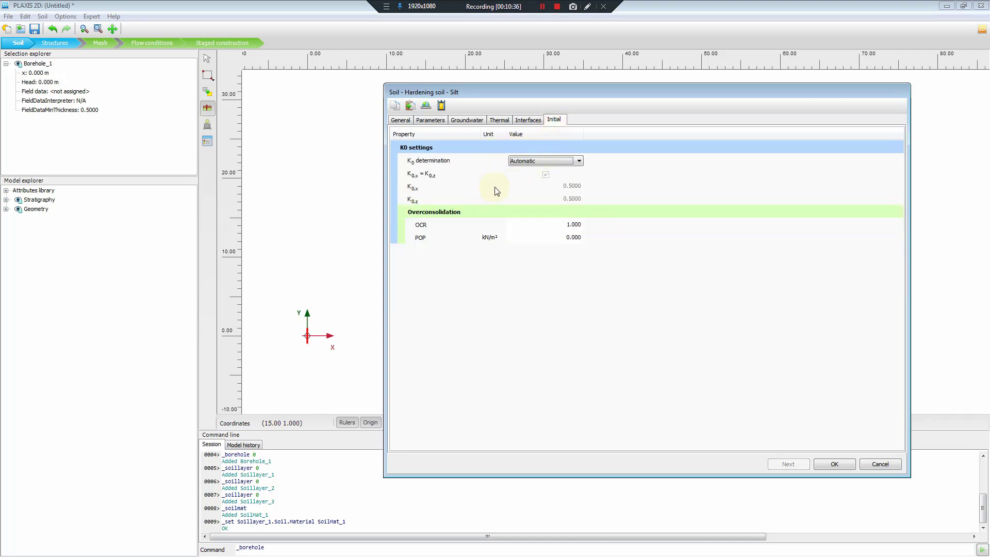
click(566, 226)
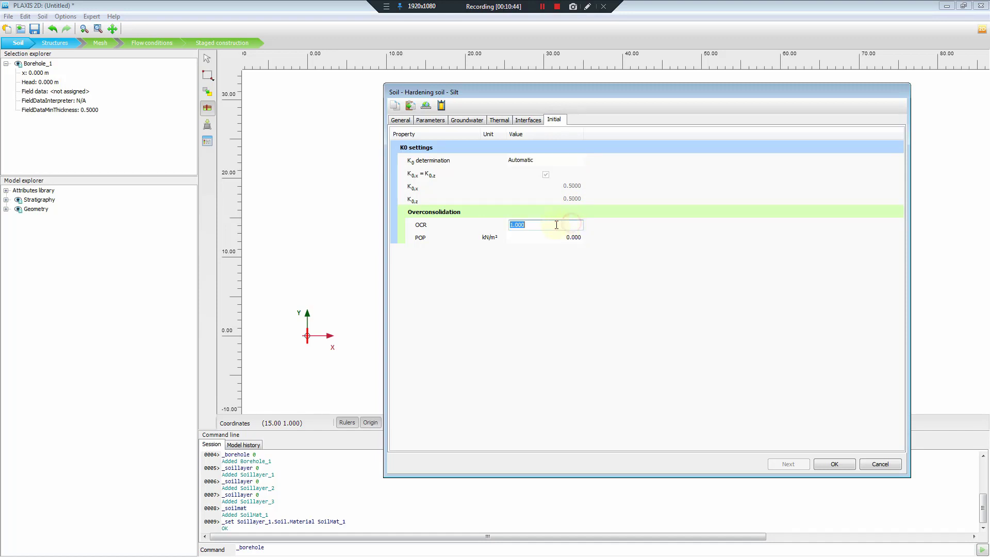
click(559, 235)
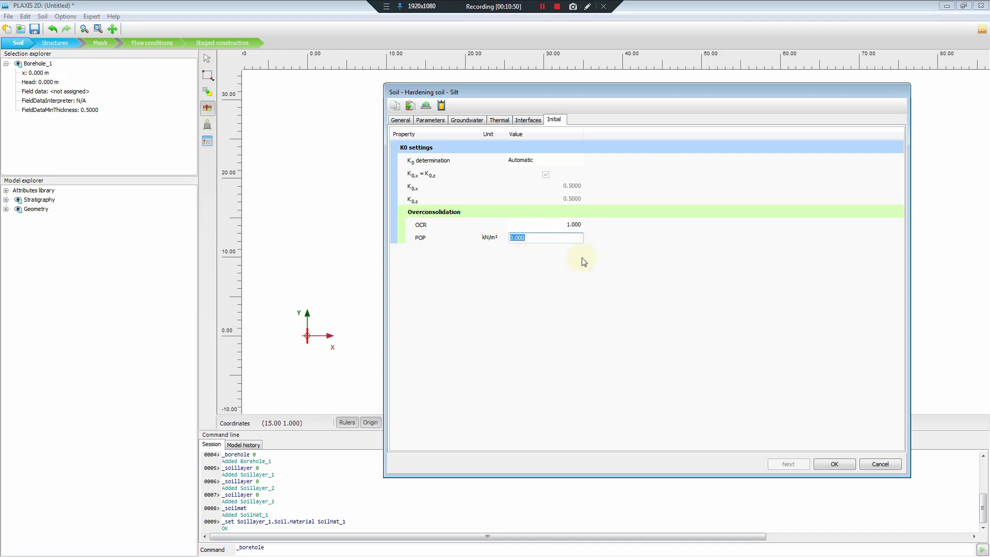
click(672, 295)
click(827, 464)
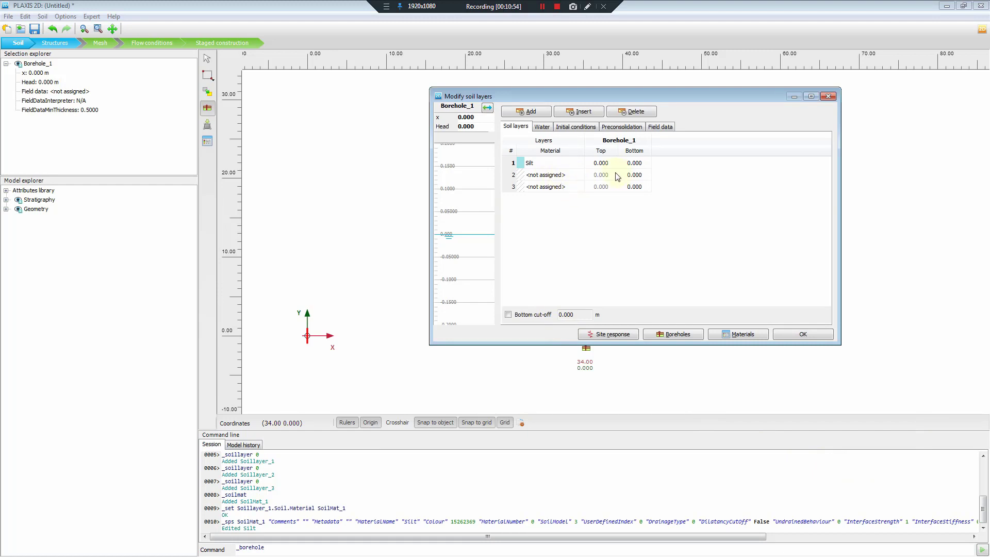
- Create a new material named Sand for the second soil layer, using the Hardening soil model
click(550, 175)
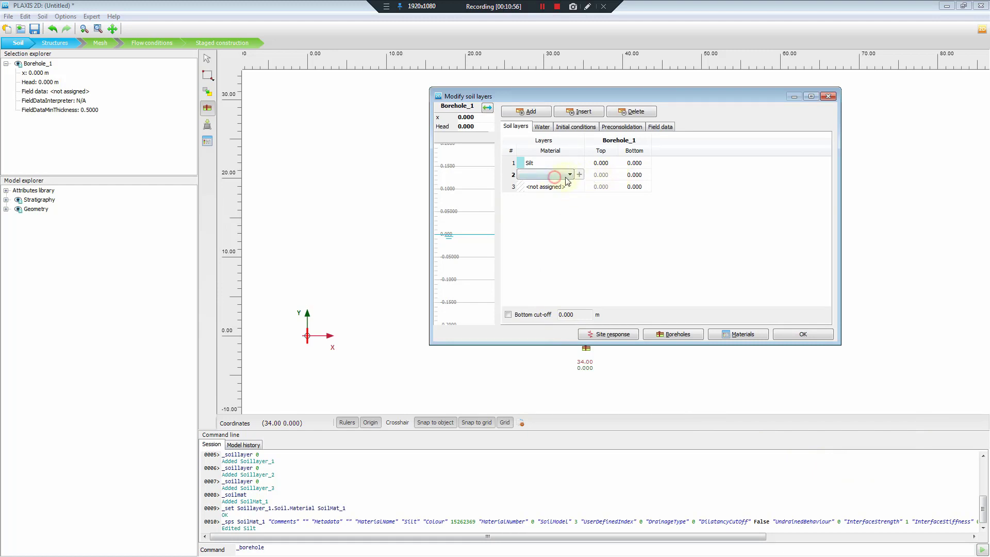
click(580, 175)
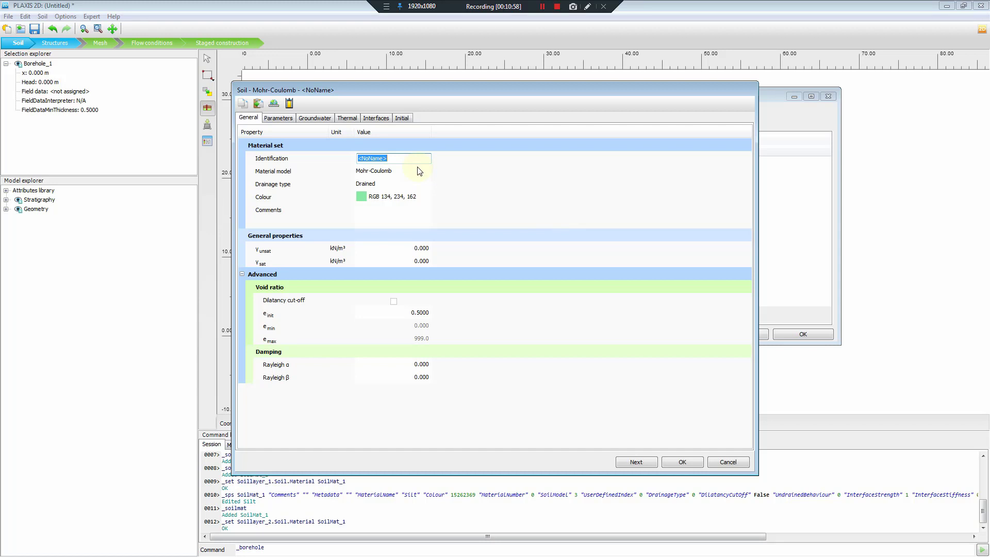
click(436, 191)
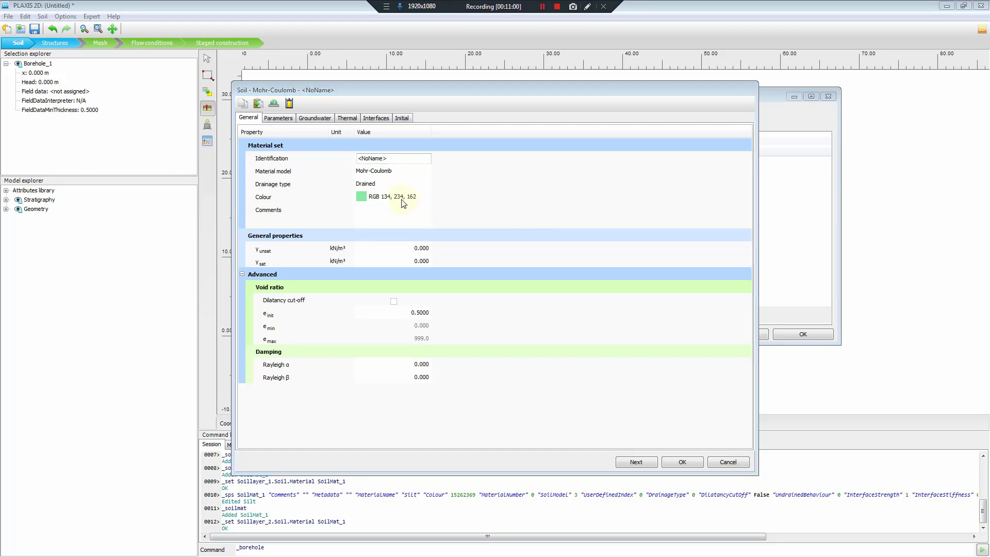
click(390, 158)
text(Sand)
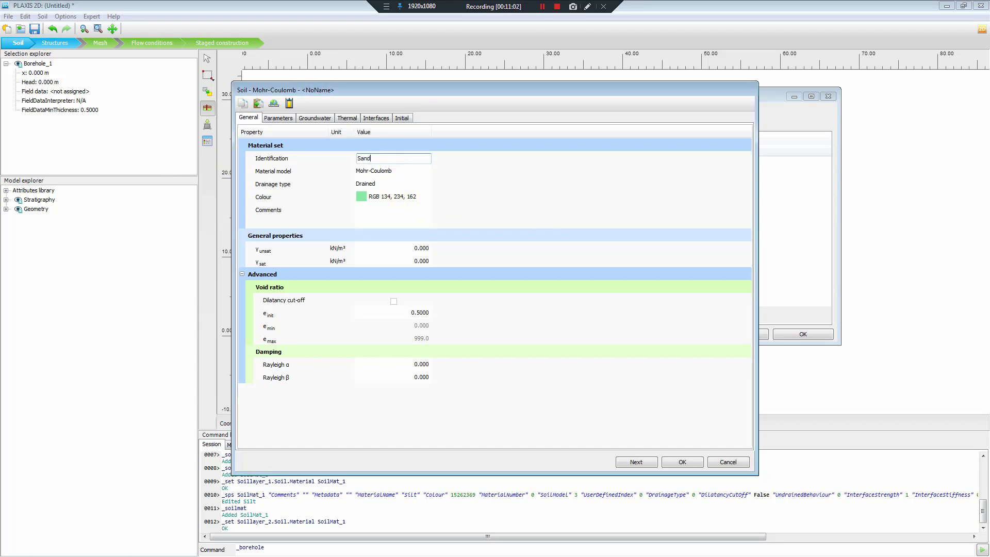
click(402, 171)
click(420, 173)
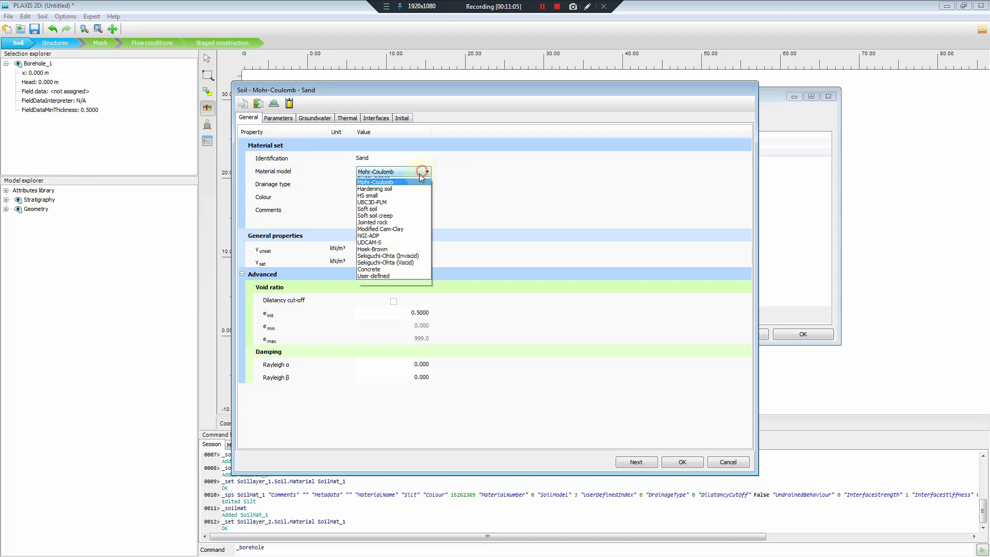
click(397, 194)
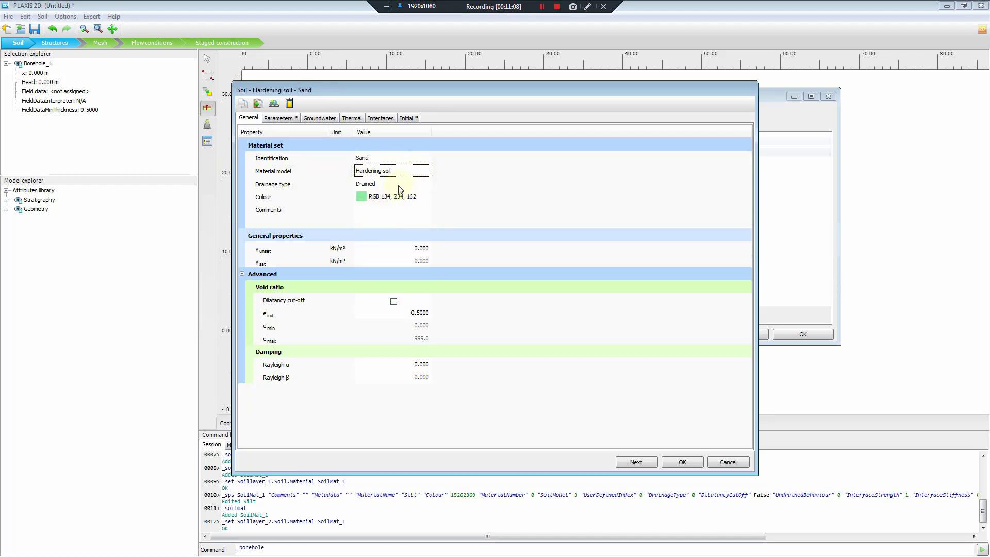
- Set the Sand's unsaturated unit weight to 17 kN/m³ and its saturated unit weight to 20 kN/m³
click(407, 247)
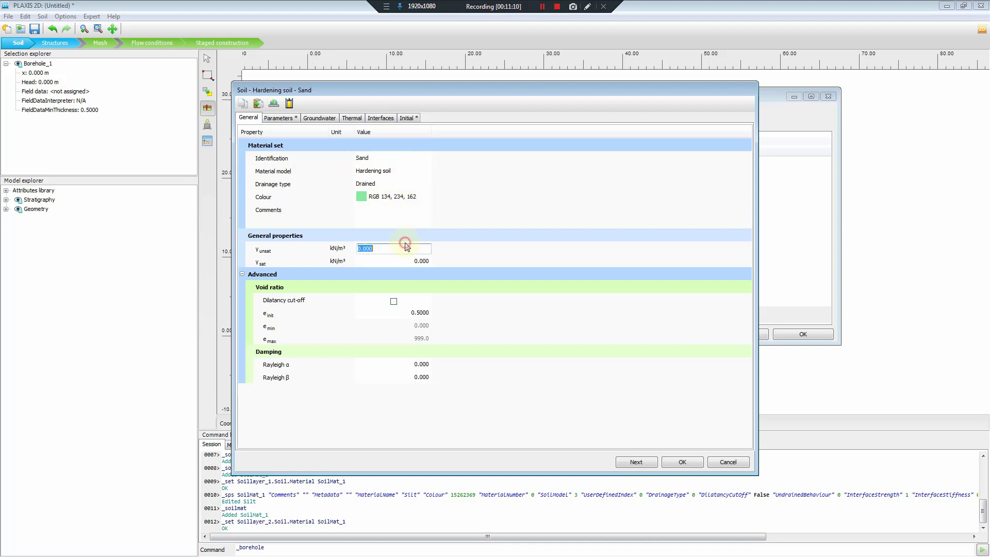
text(17)
key(Tab)
text(20)
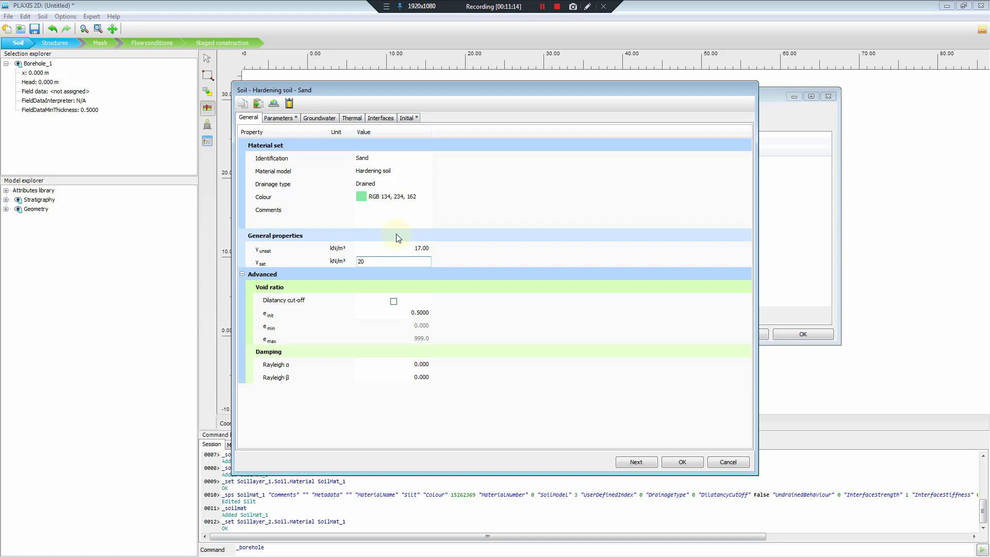
- Set the Sand's stiffness to E50ref 30000, Eoedref 30000 and Eurref 90000 kN/m², with a power m of 0.5
click(278, 117)
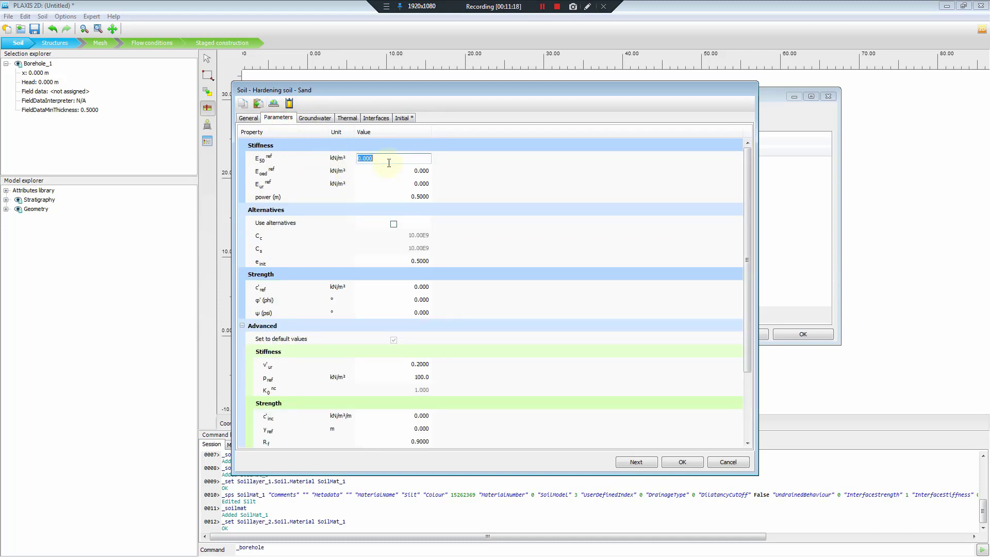
text(3)
key(Tab)
text(3)
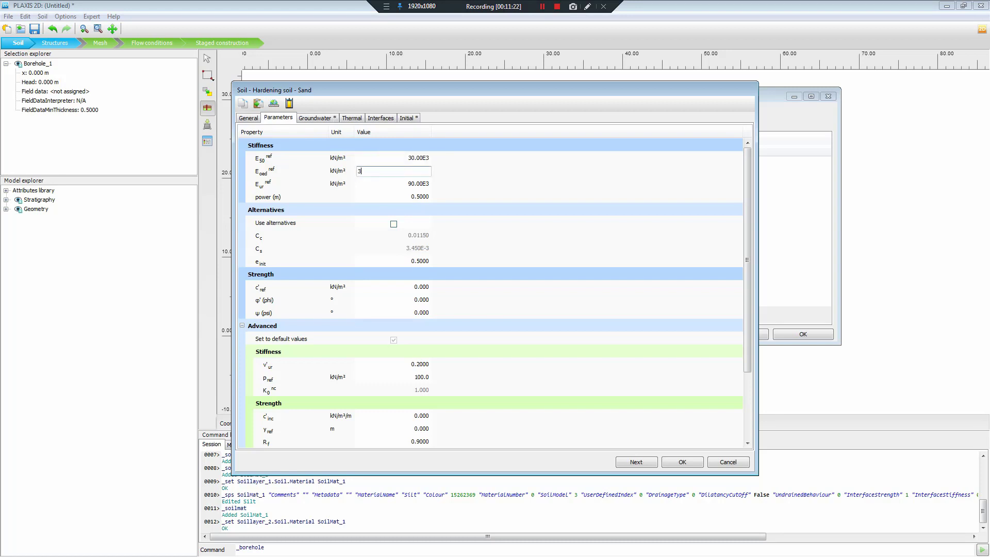
key(Tab)
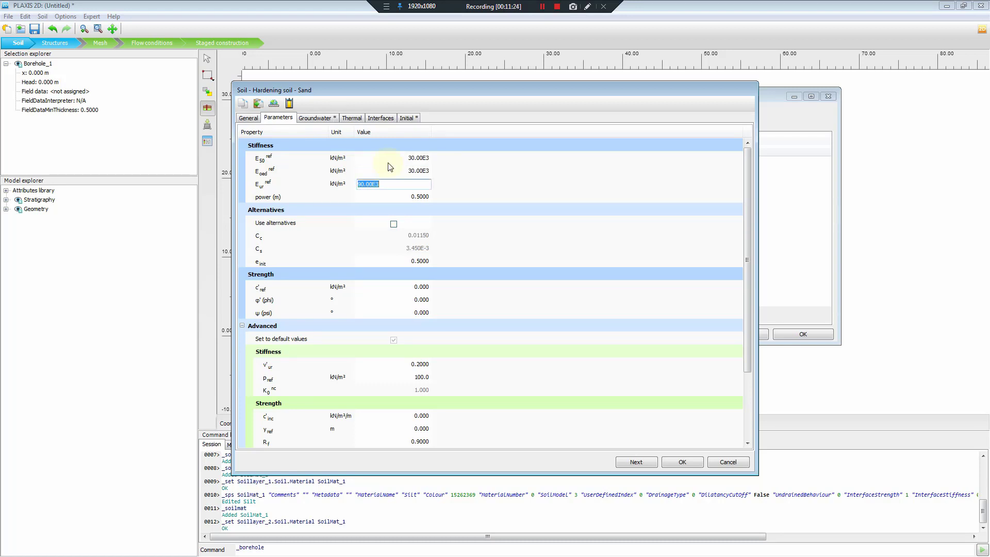
text(9e4)
key(Tab)
text(0.5)
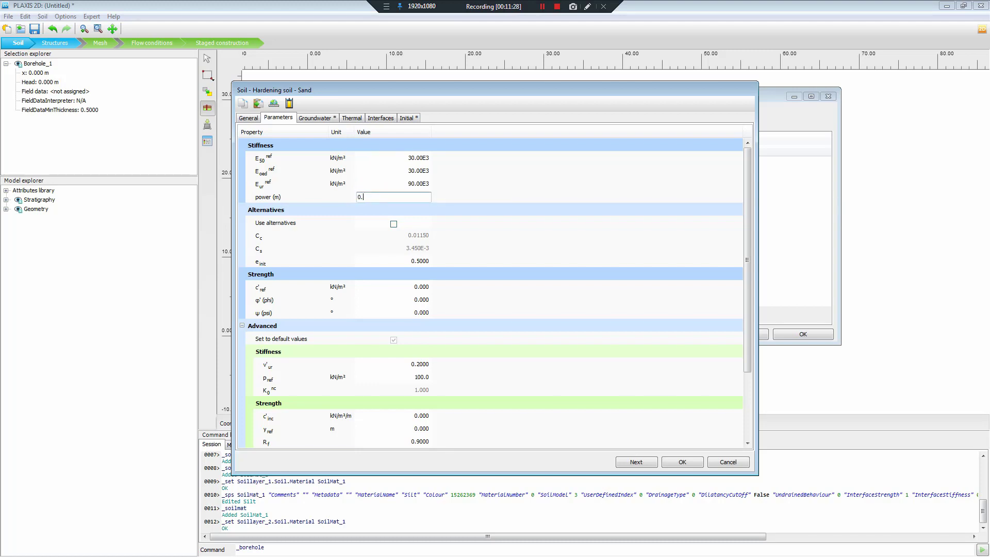
key(Tab)
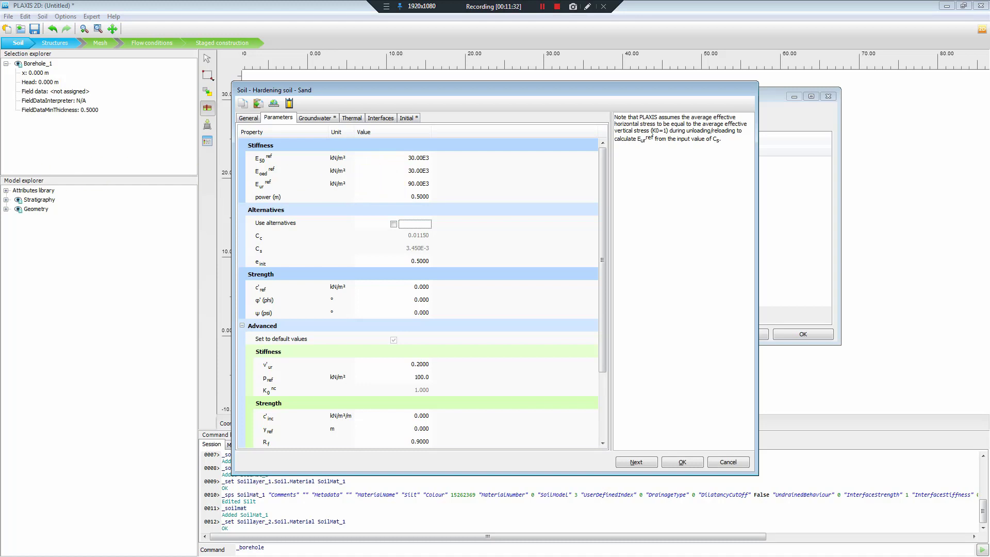
- Set the Sand's strength to a friction angle of 34° and a dilatancy angle of 4°, leaving cohesion at 0
click(424, 290)
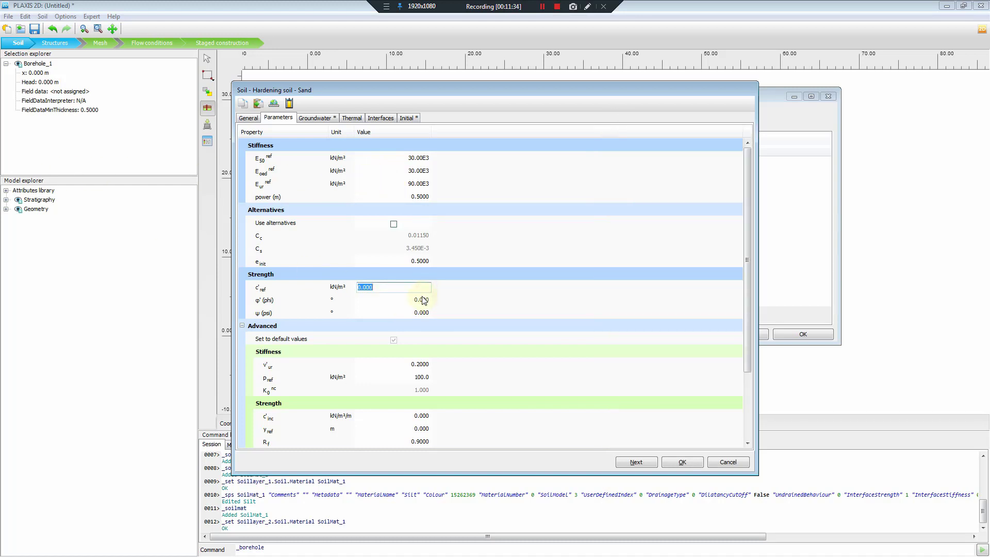
click(423, 298)
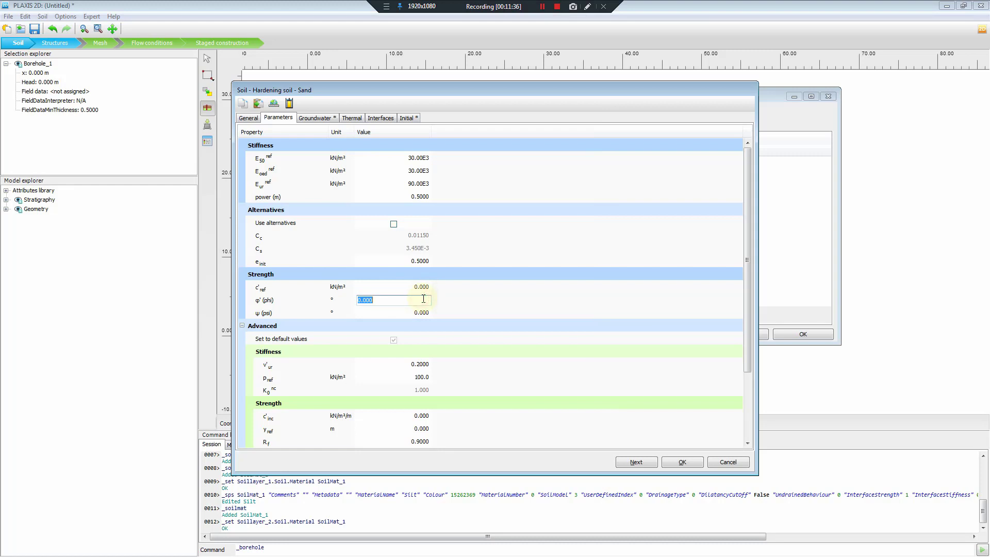
text(34)
key(Tab)
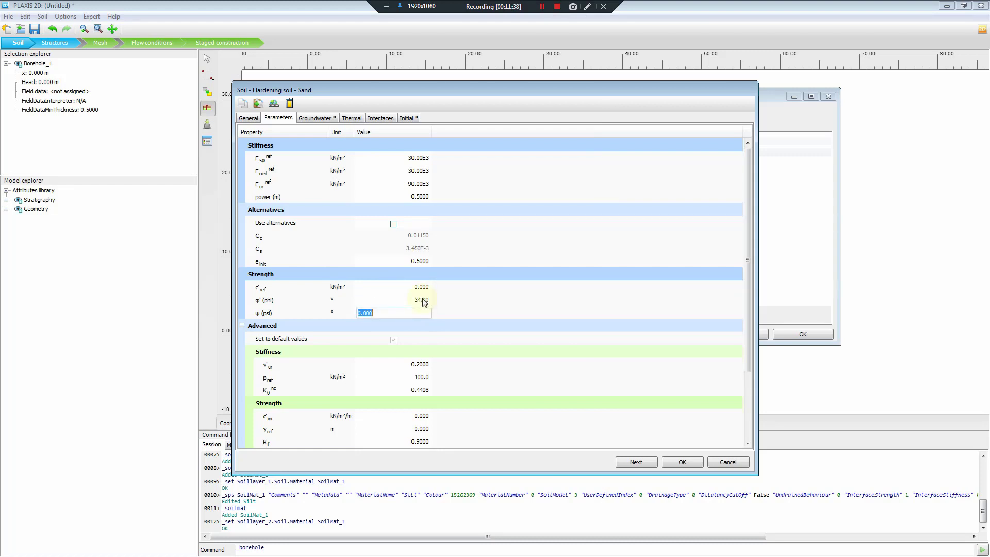
text(4)
key(Tab)
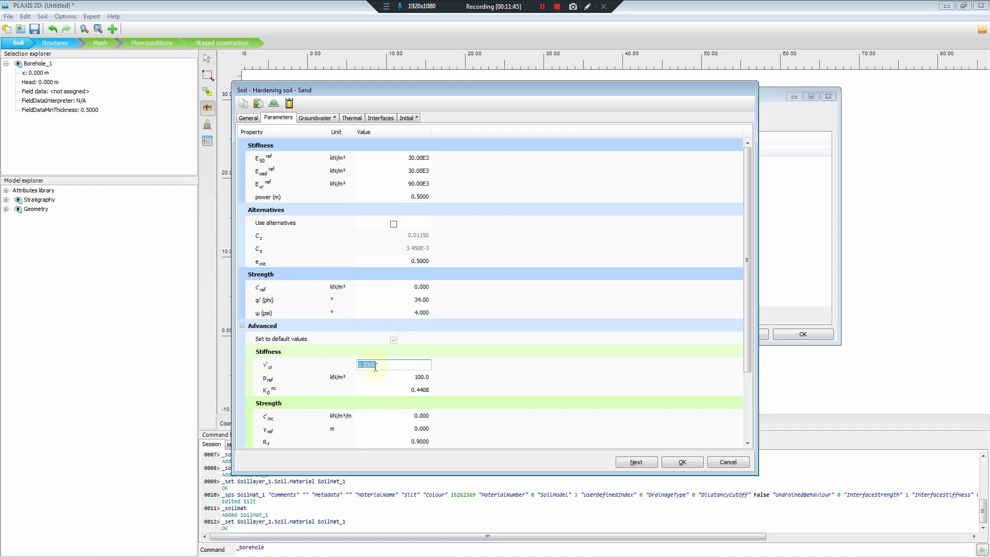
click(411, 393)
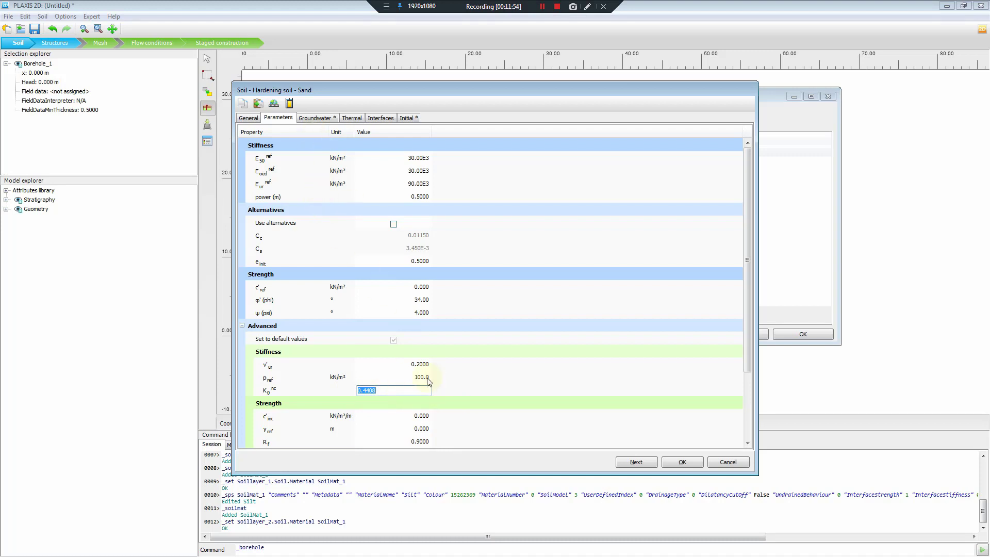
- Set the Sand's groundwater data set to USDA and take its default flow parameters from the data set
click(315, 118)
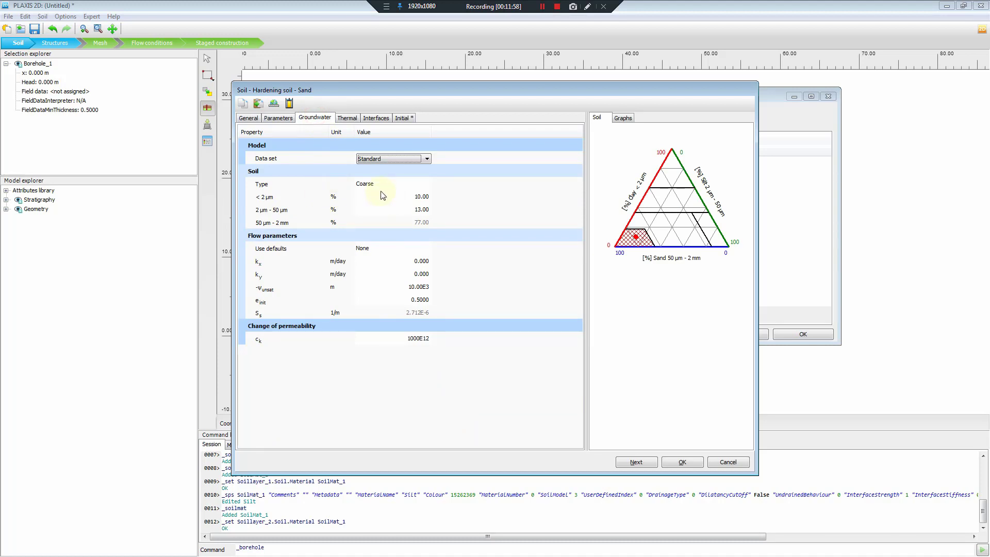
click(396, 160)
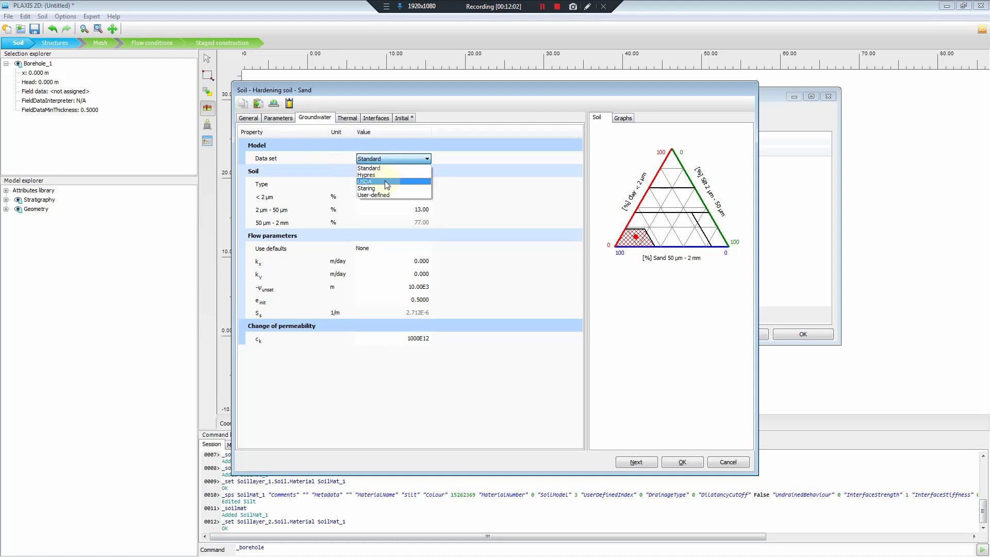
click(386, 182)
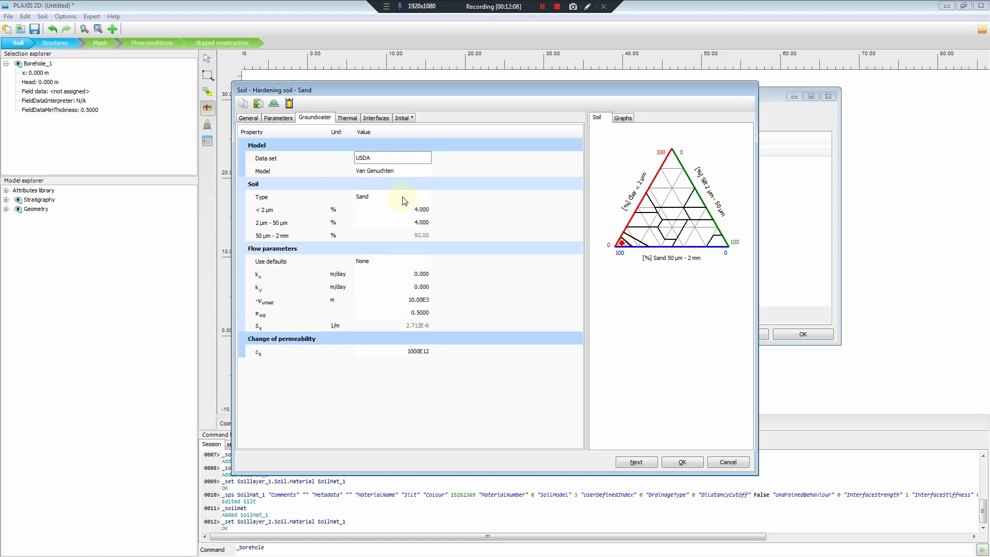
click(421, 236)
click(421, 262)
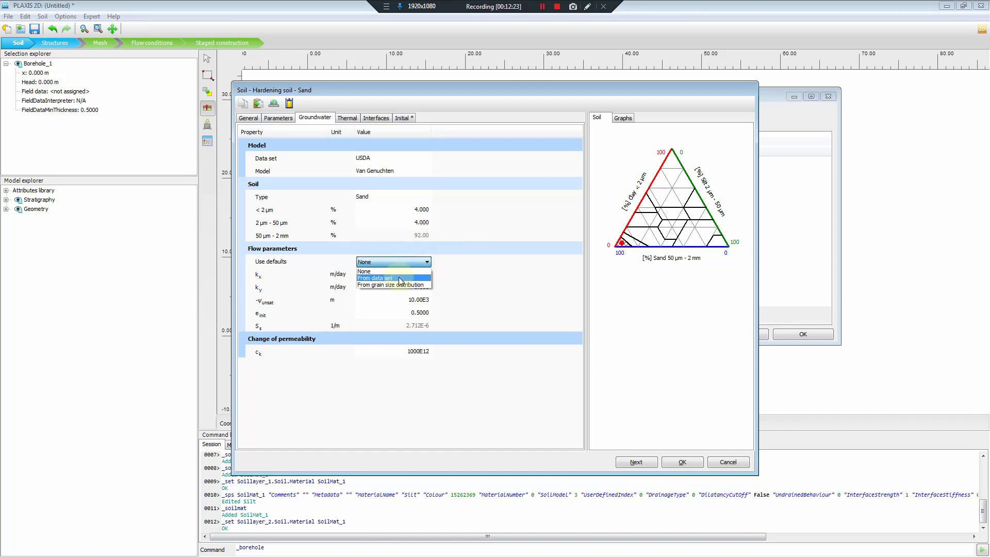
click(399, 278)
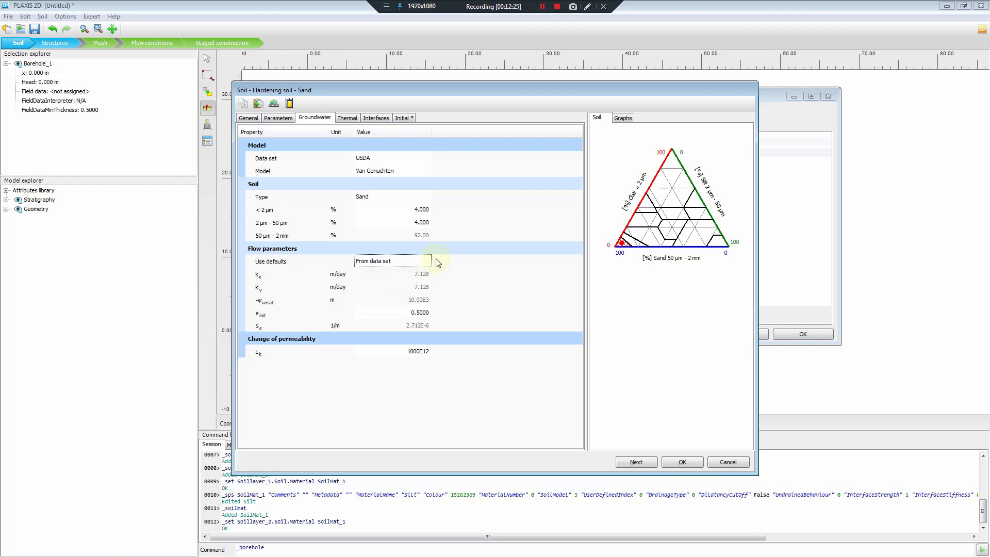
click(412, 277)
click(423, 288)
- Set the Sand's interface strength to Manual with an Rinter of 0.7 and save the material
click(373, 120)
click(382, 184)
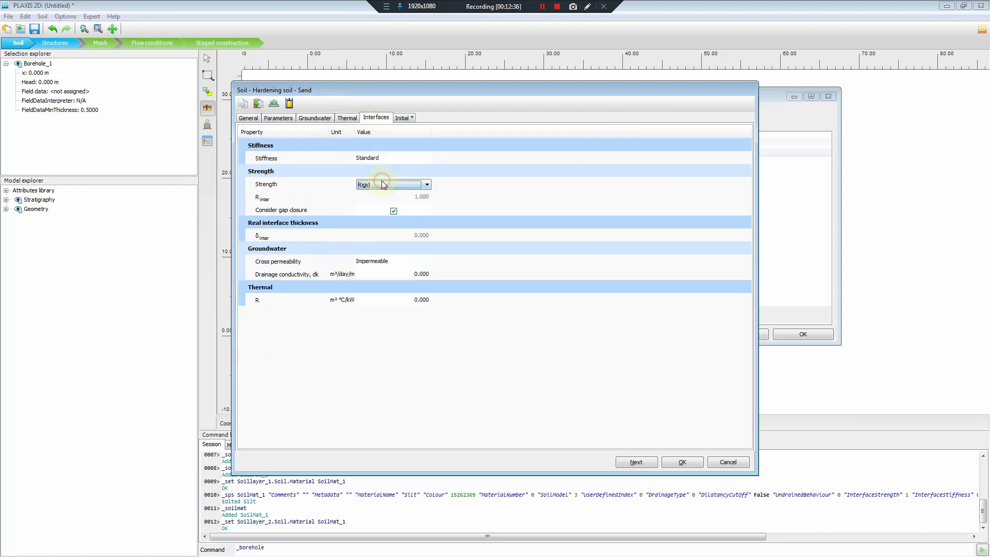
click(382, 183)
click(383, 200)
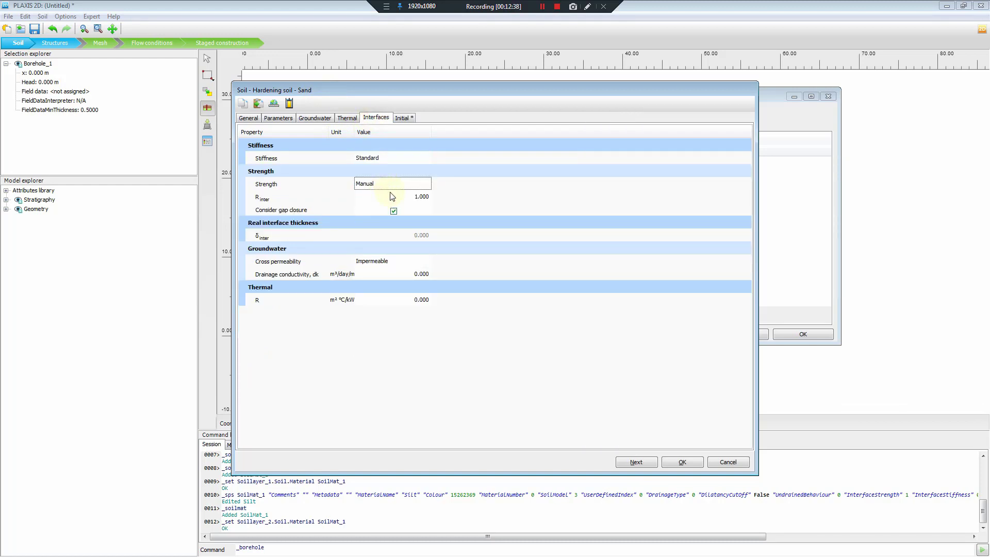
click(391, 196)
text(0.7)
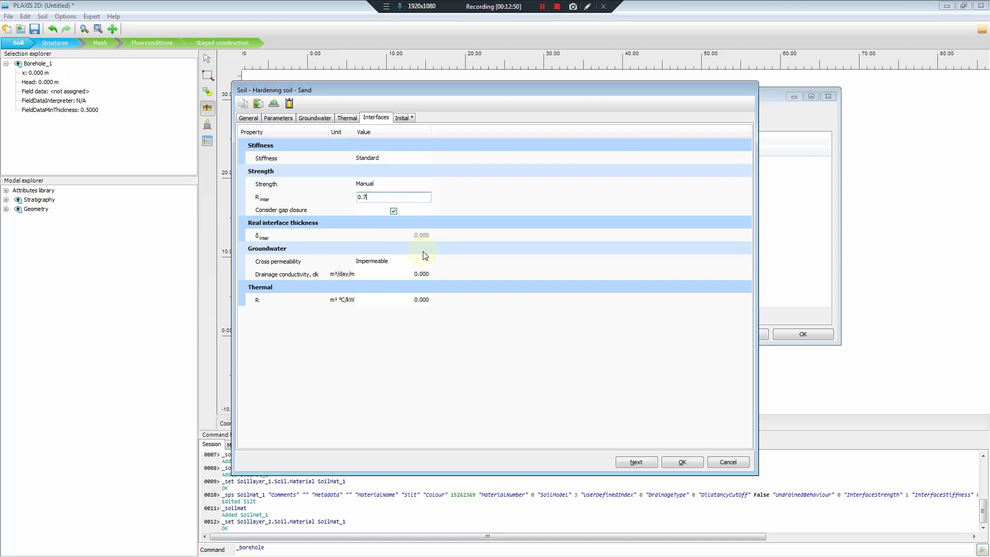
click(402, 119)
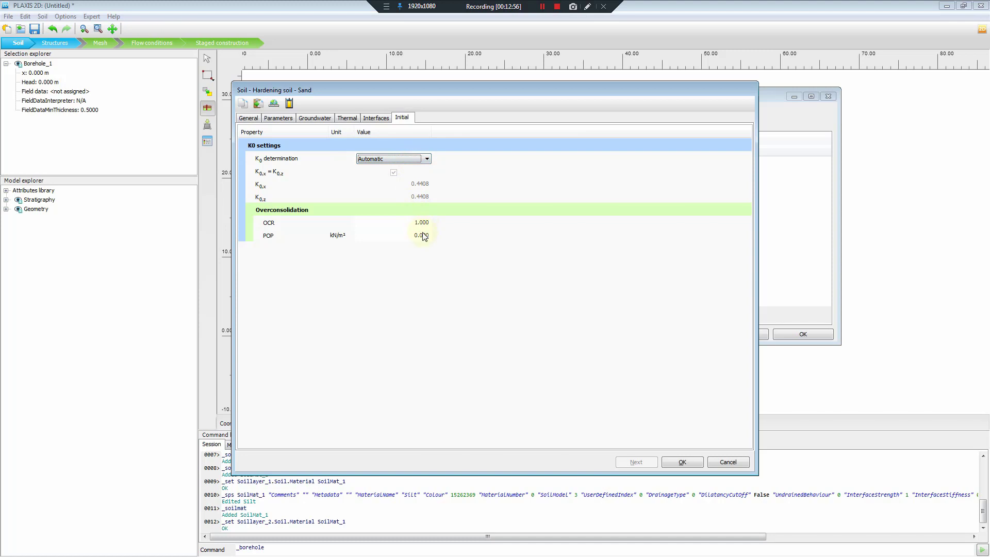
click(686, 462)
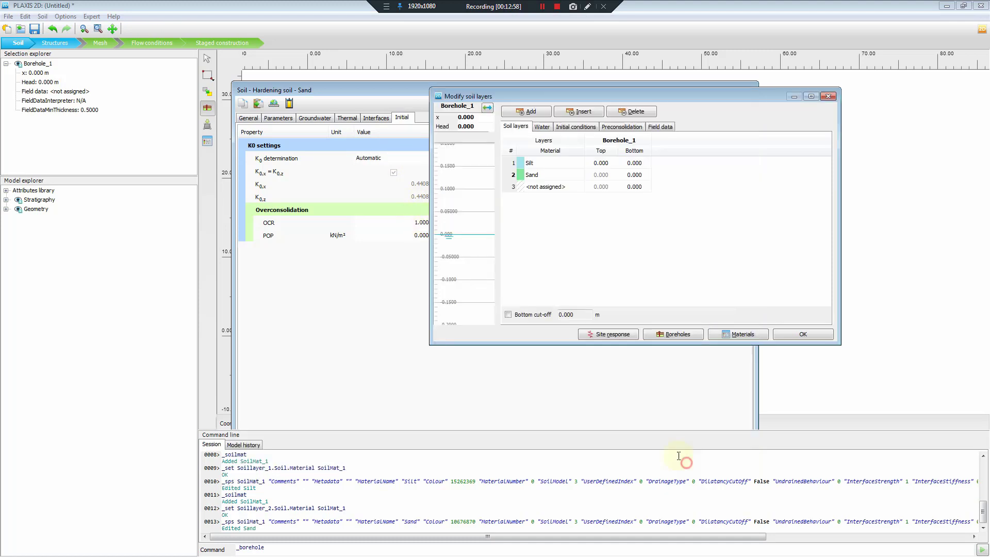
- Check the Silt material's general, parameter and groundwater properties, and return to the borehole's soil layers
click(529, 163)
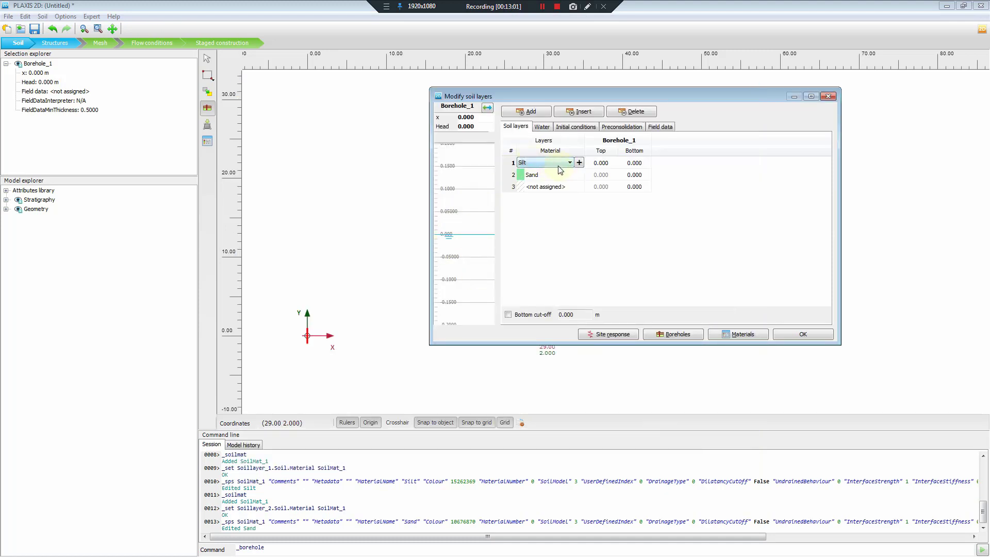
click(739, 338)
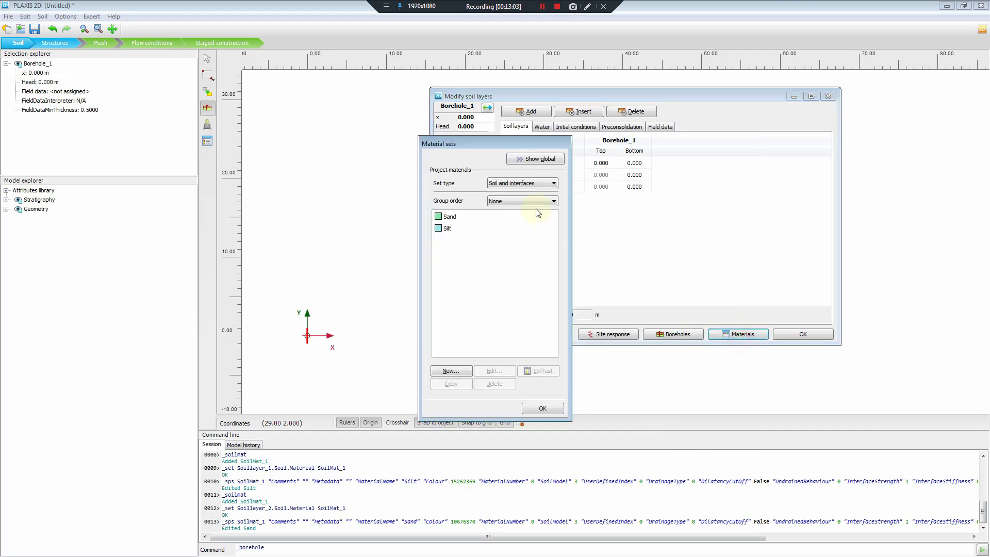
click(448, 228)
double_click(449, 228)
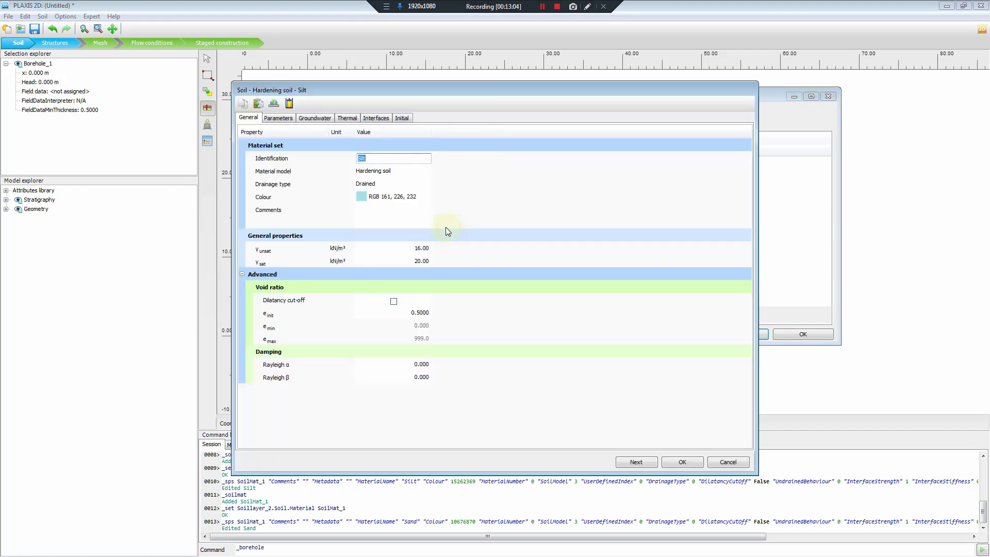
click(294, 120)
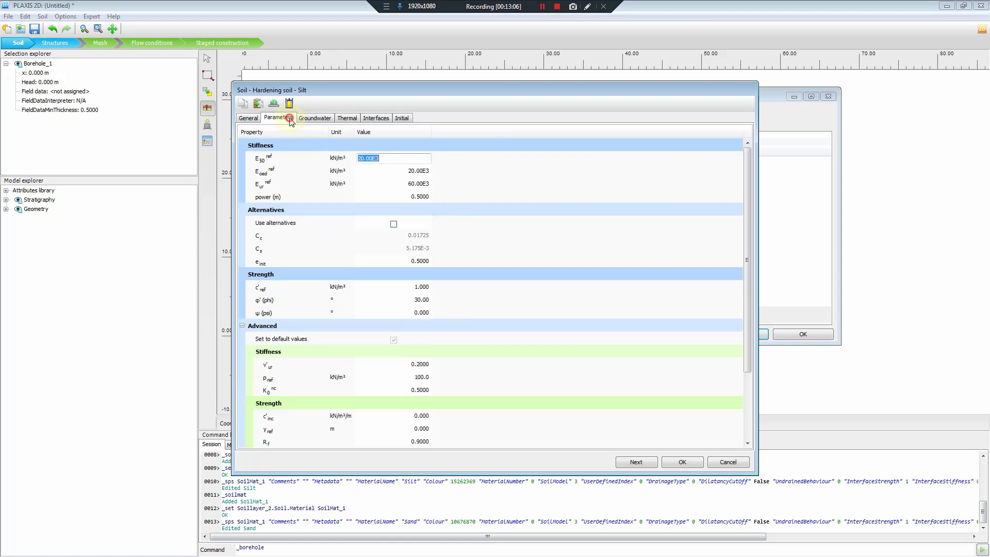
click(316, 118)
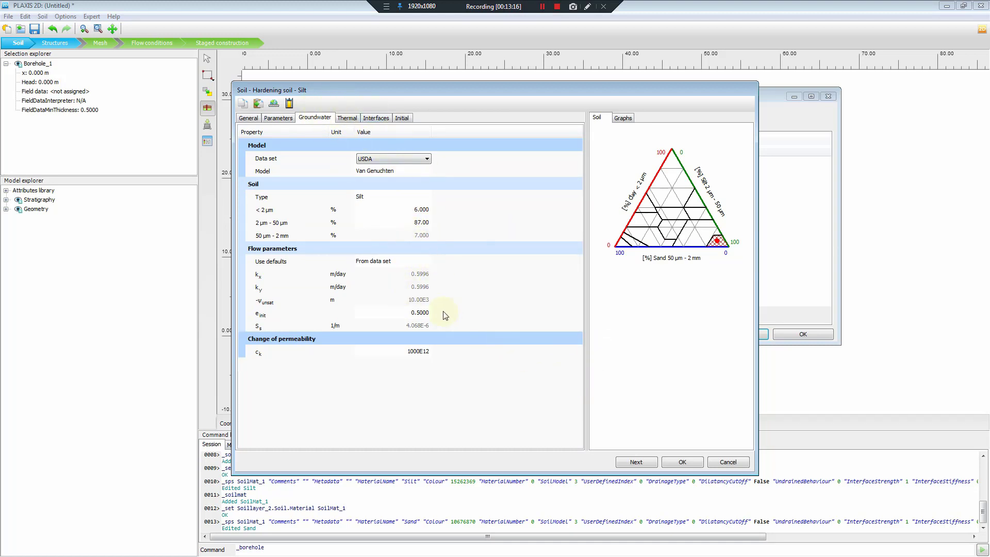
click(680, 462)
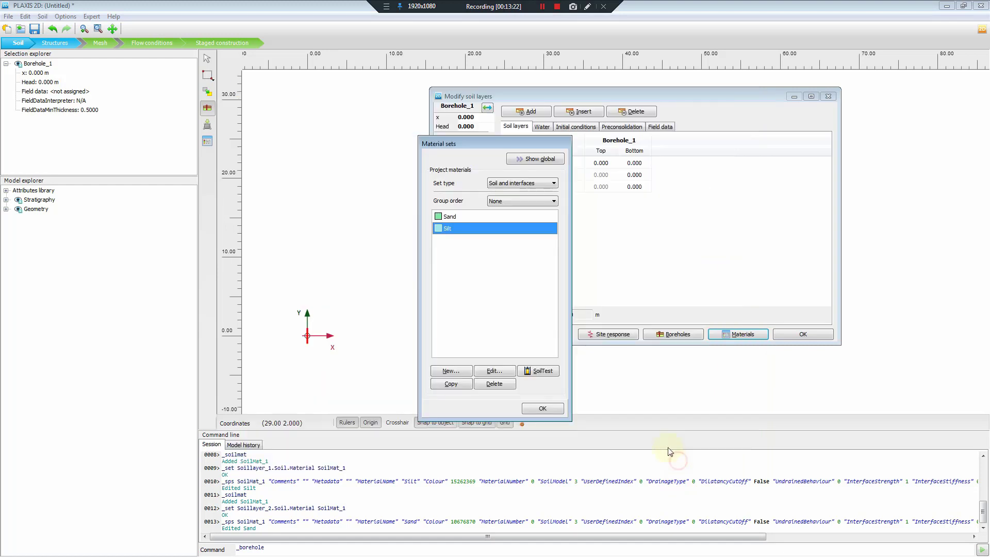
click(543, 408)
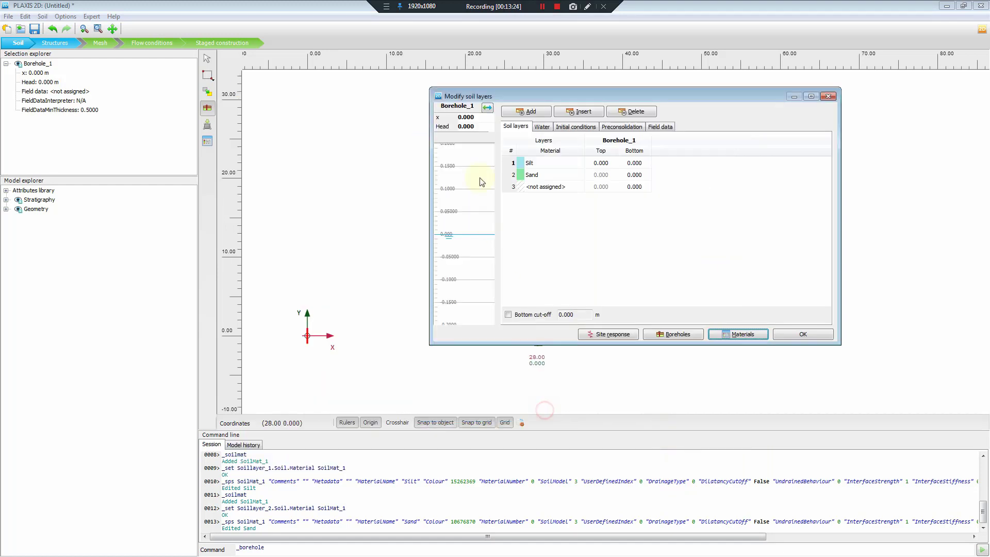
- Create a material for the unassigned third layer, name it Loam and set its material model to Hardening soil
click(550, 187)
click(578, 187)
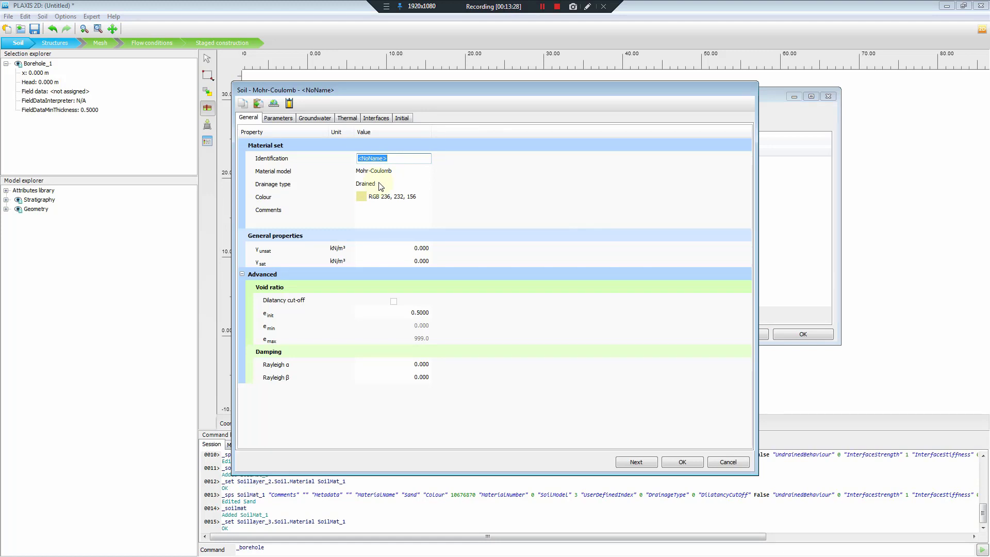
text(Loam)
click(411, 170)
click(411, 170)
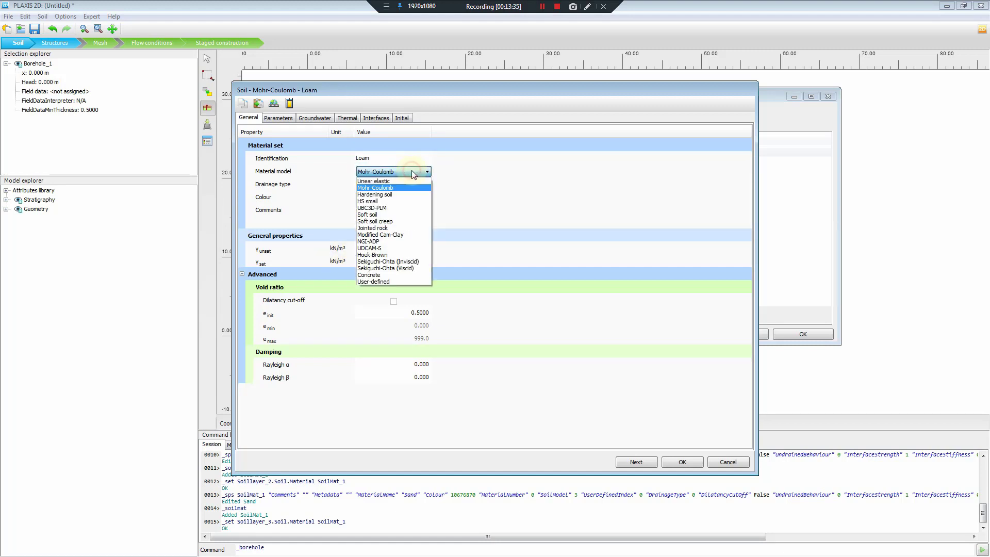
click(387, 195)
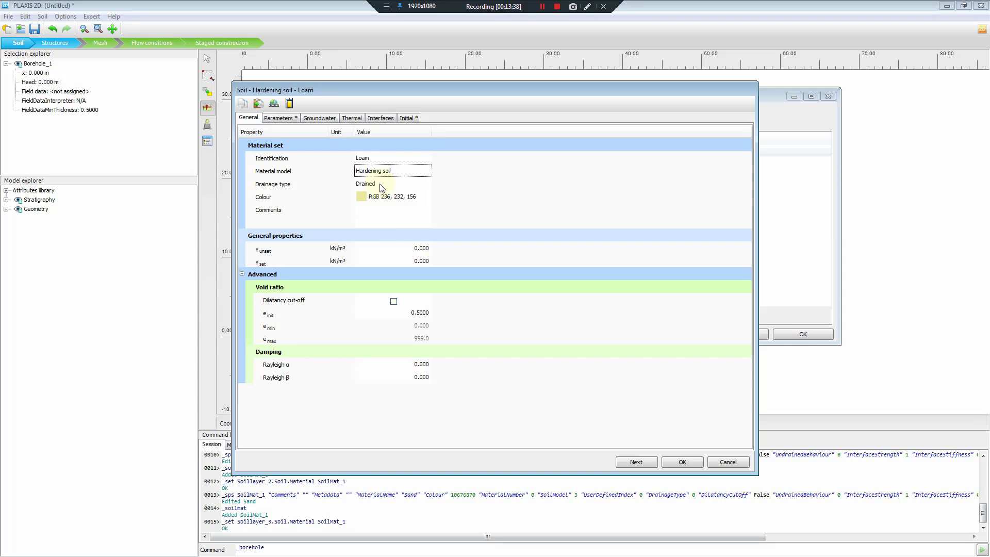
- Set the Loam's unsaturated unit weight to 17 kN/m³ and its saturated unit weight to 19 kN/m³
click(407, 249)
text(17)
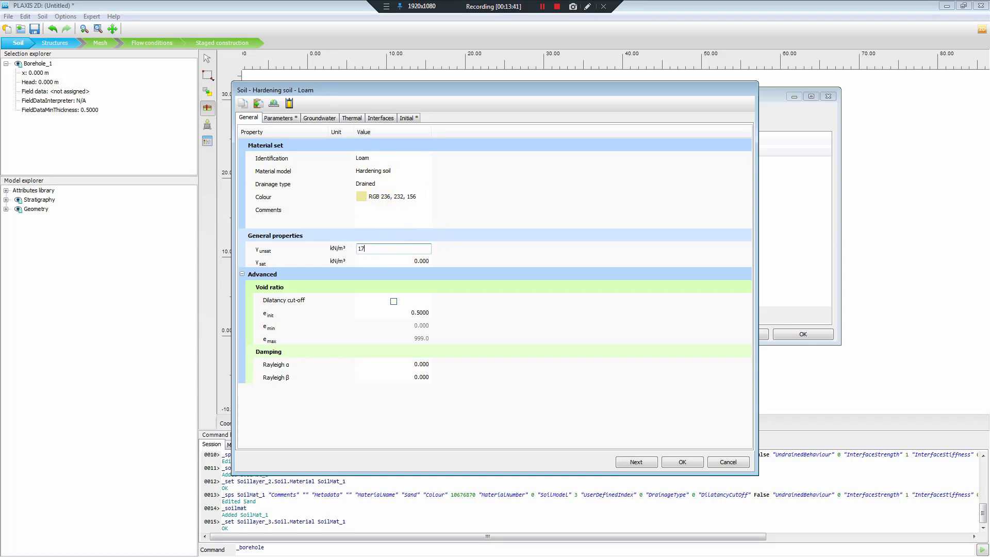
key(Tab)
text(19)
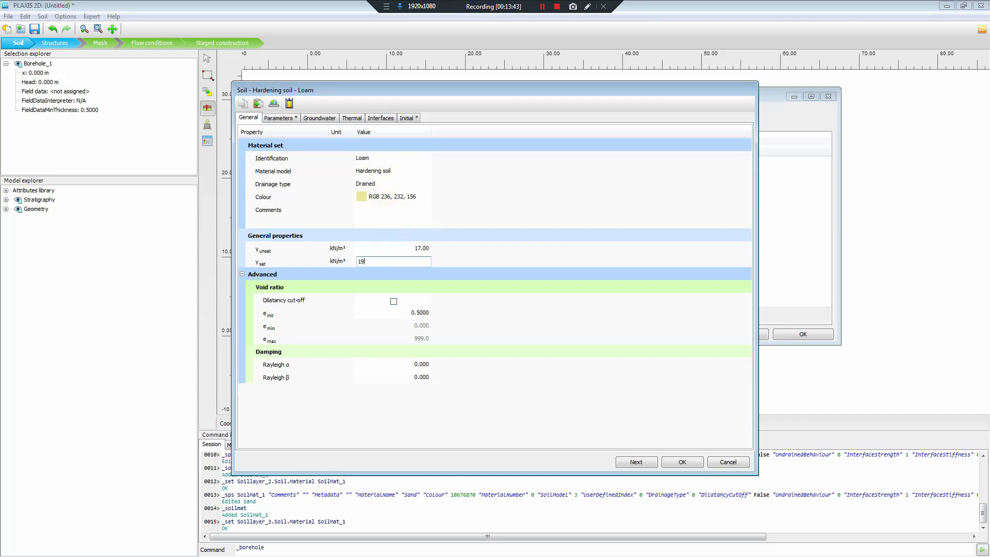
key(Tab)
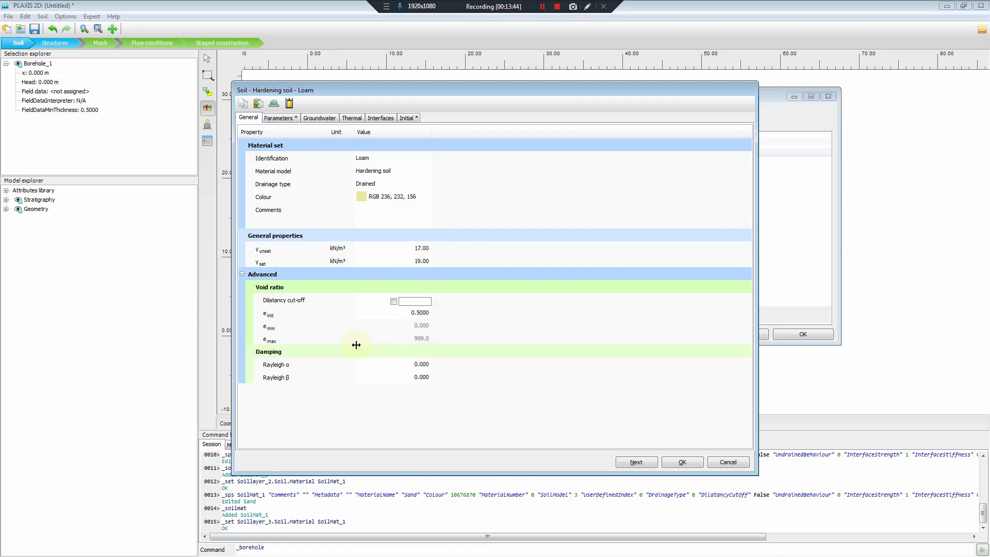
- Set the Loam's stiffness to E50ref 12000, Eoedref 8000 and Eurref 90000 kN/m²
click(279, 118)
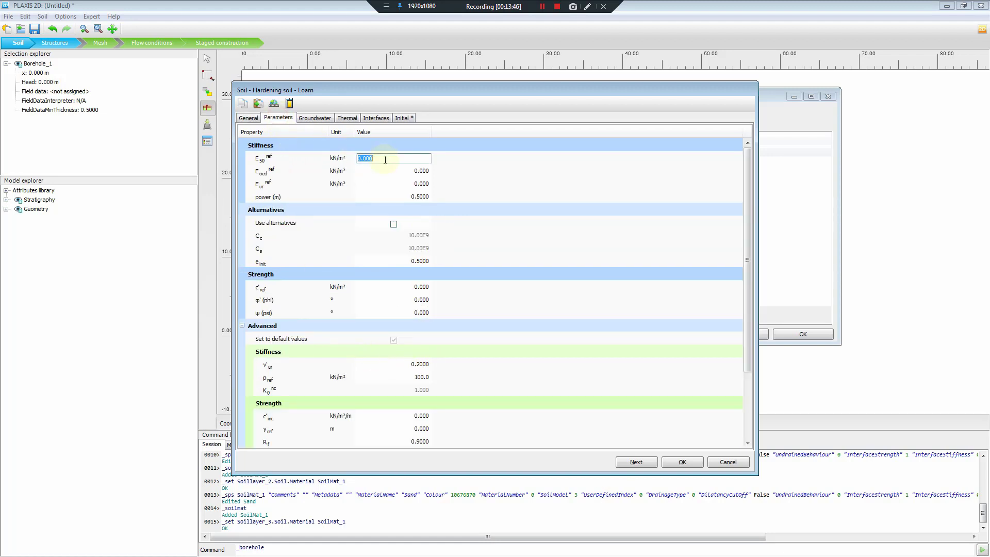
text(12)
key(Tab)
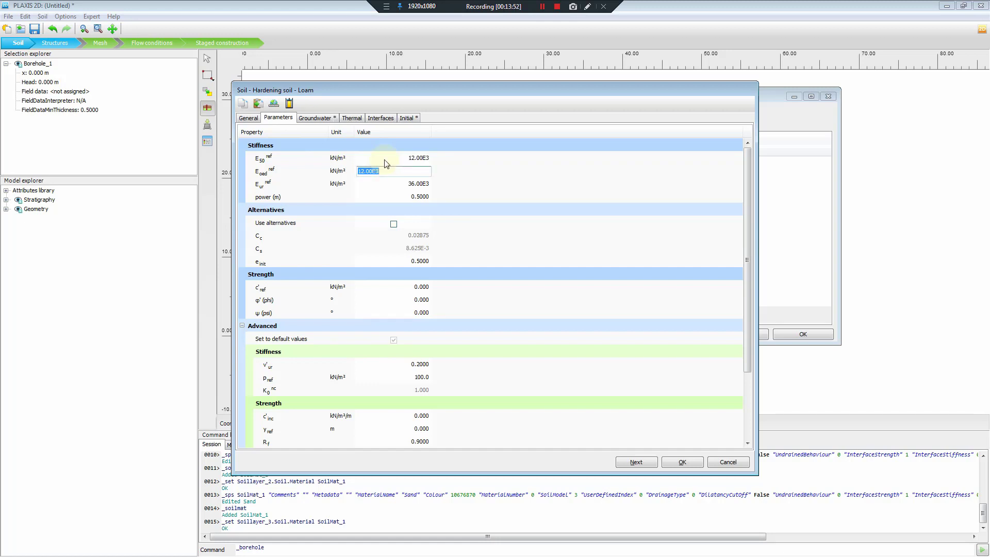
text(8000)
key(Tab)
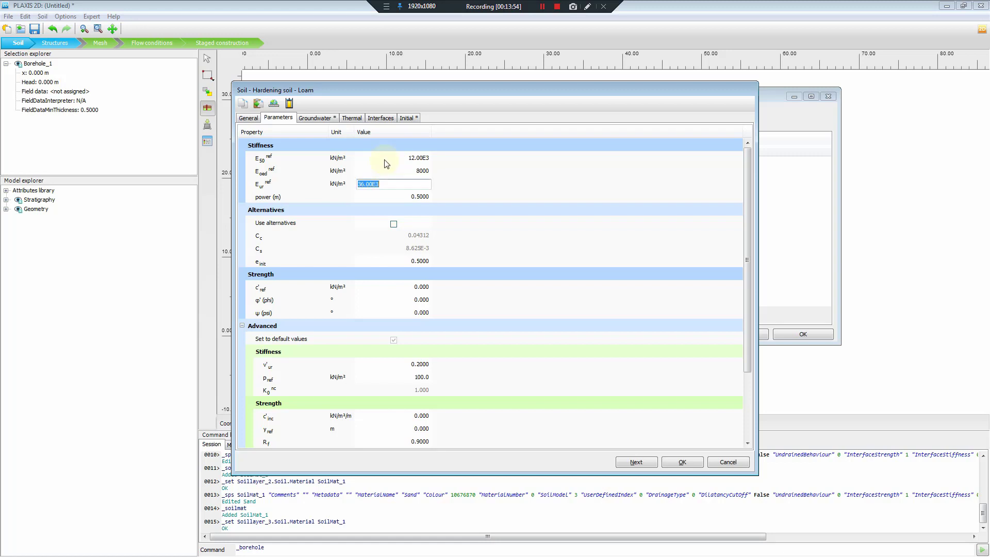
text(9e4)
key(Tab)
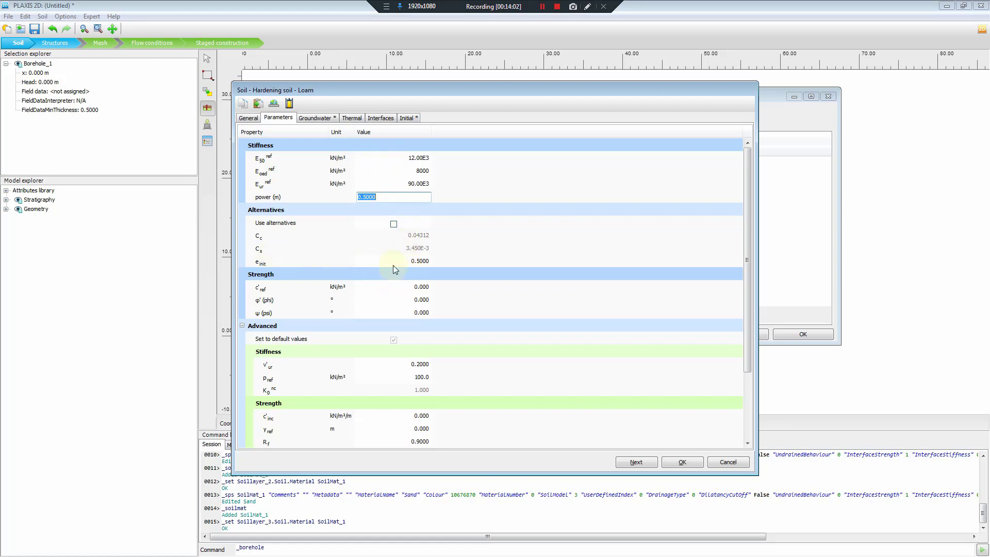
- Set the Loam's strength to a cohesion of 5 kN/m² and a friction angle of 29°
click(421, 287)
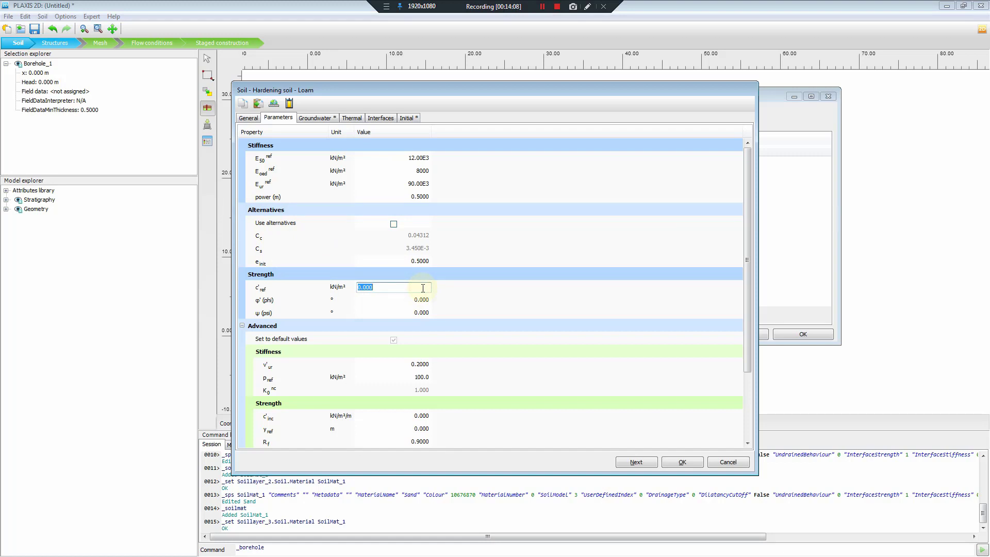
text(5)
key(Tab)
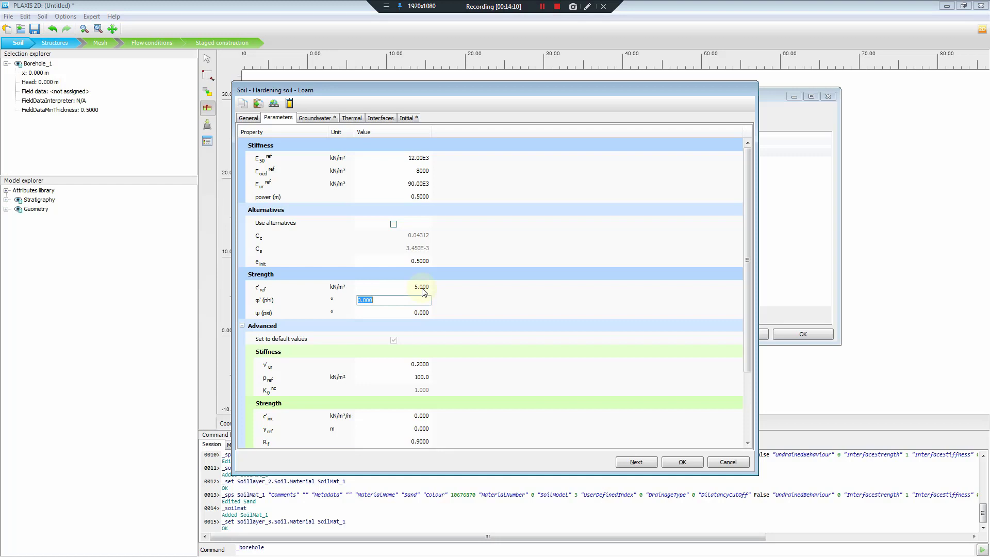
text(29)
key(Tab)
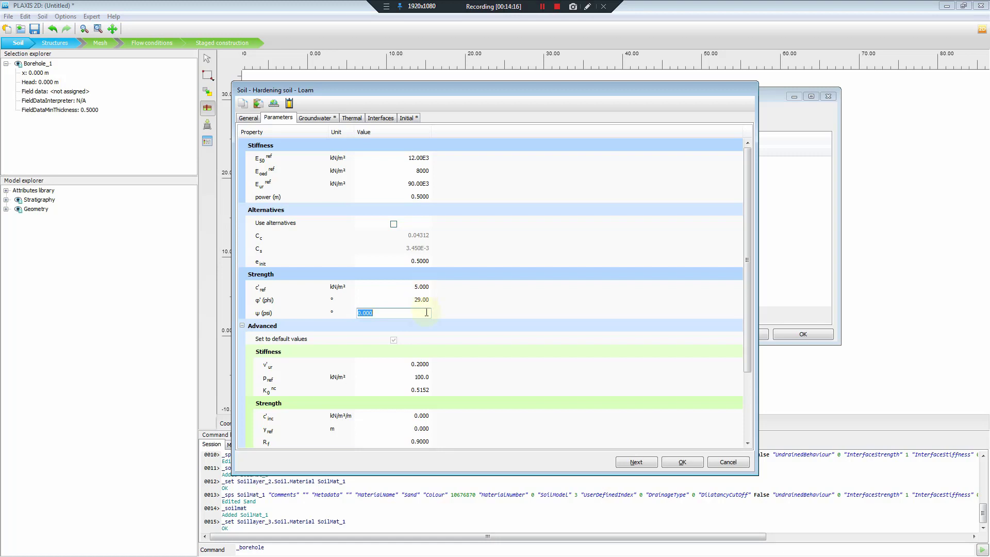
click(423, 364)
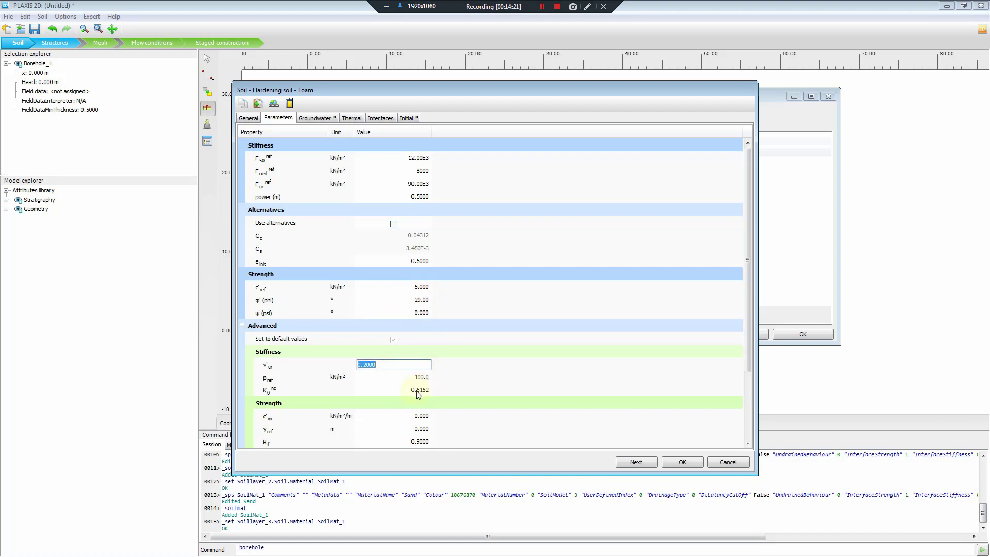
click(416, 390)
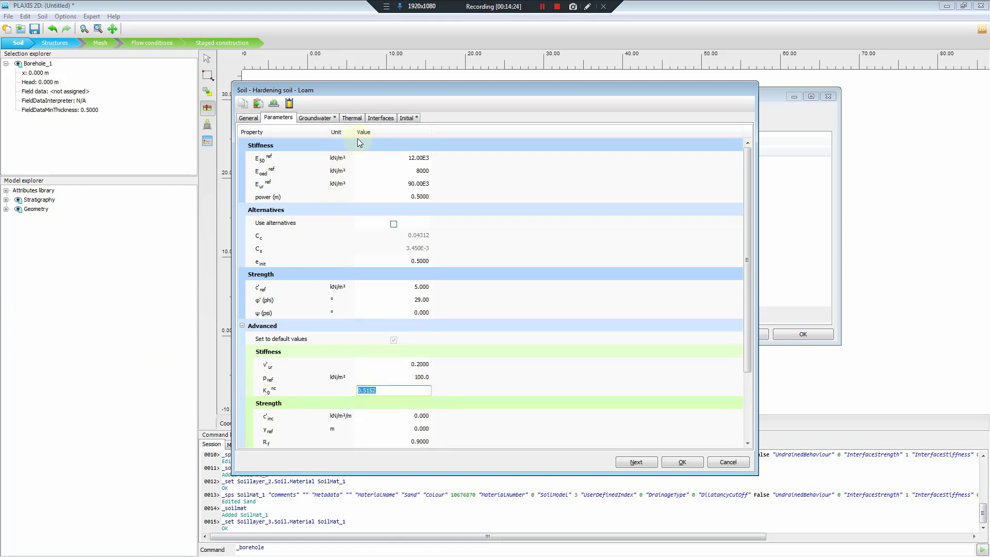
- Set the Loam's groundwater data set to USDA with the Van Genuchten model and the soil type Loam
click(317, 118)
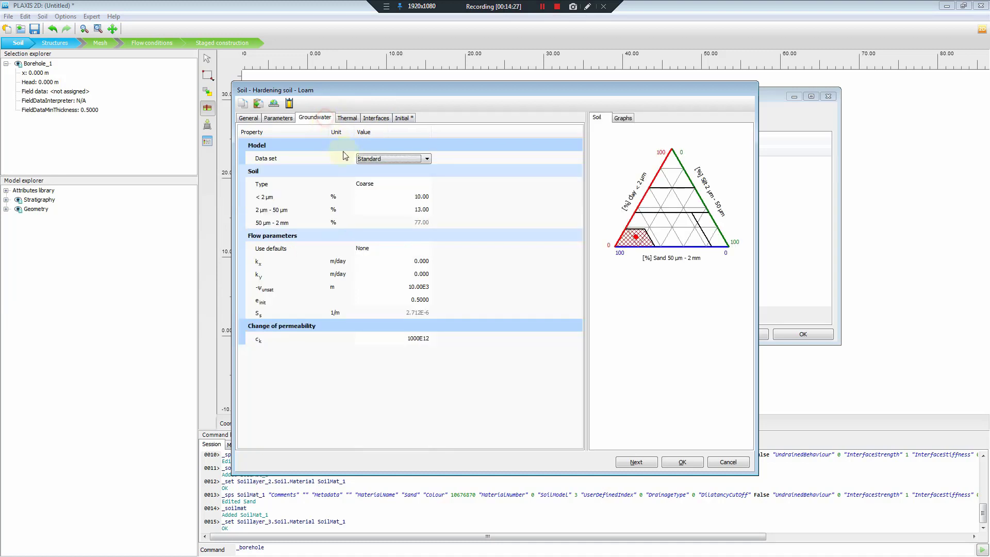
click(390, 159)
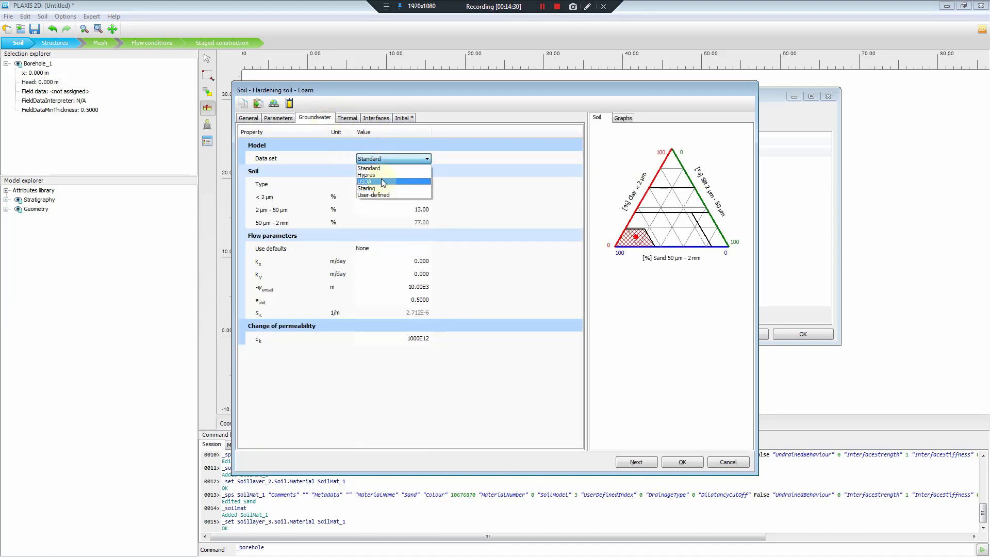
click(382, 180)
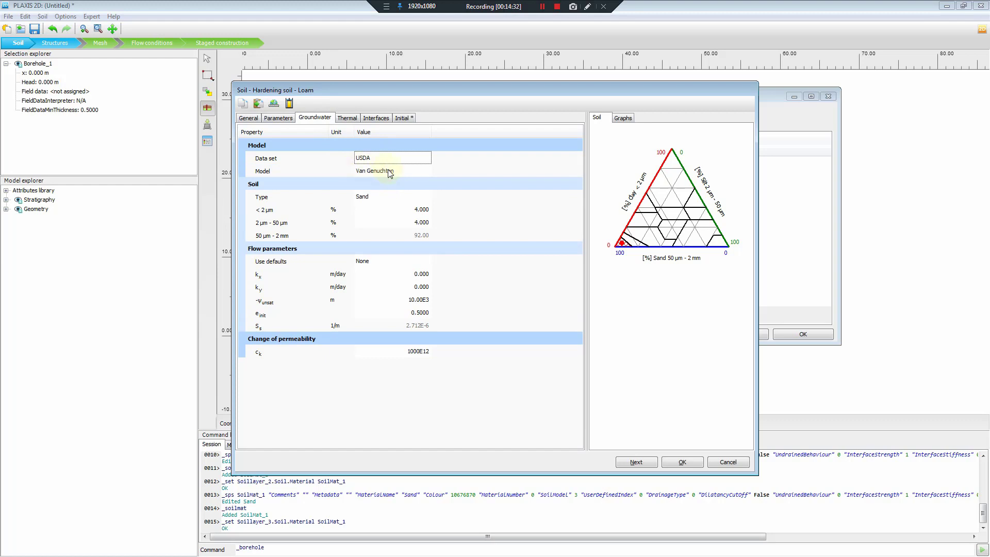
click(388, 171)
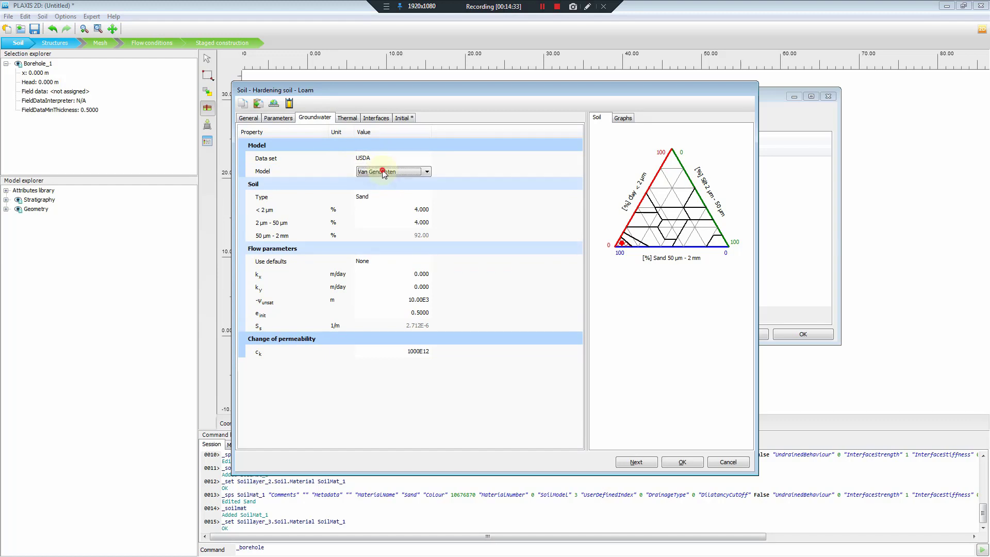
click(382, 198)
click(392, 198)
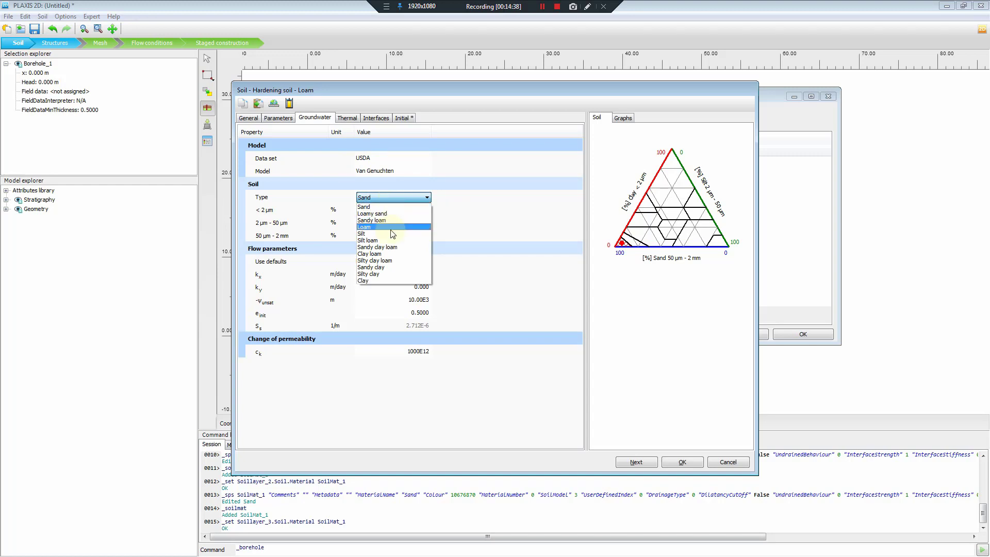
click(382, 227)
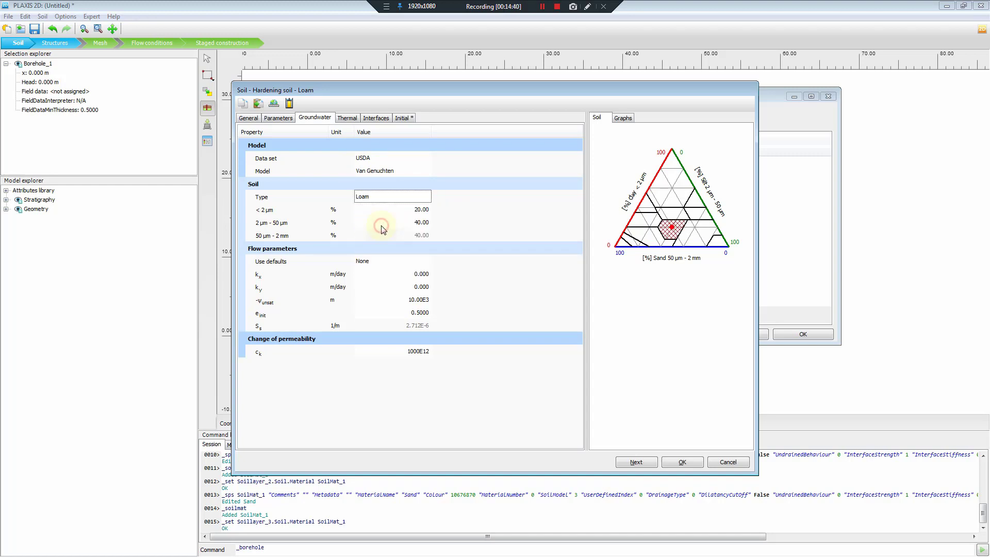
click(411, 210)
click(412, 222)
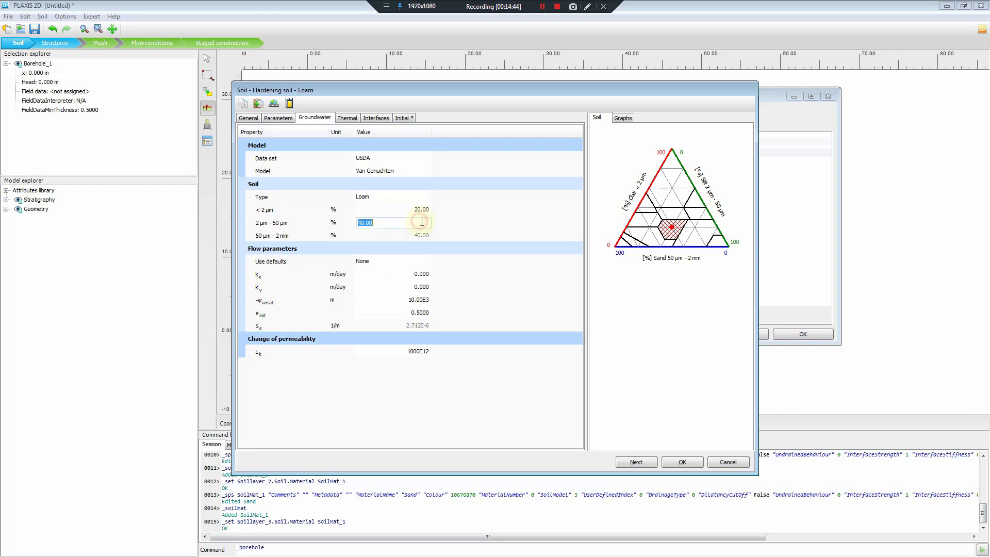
click(411, 236)
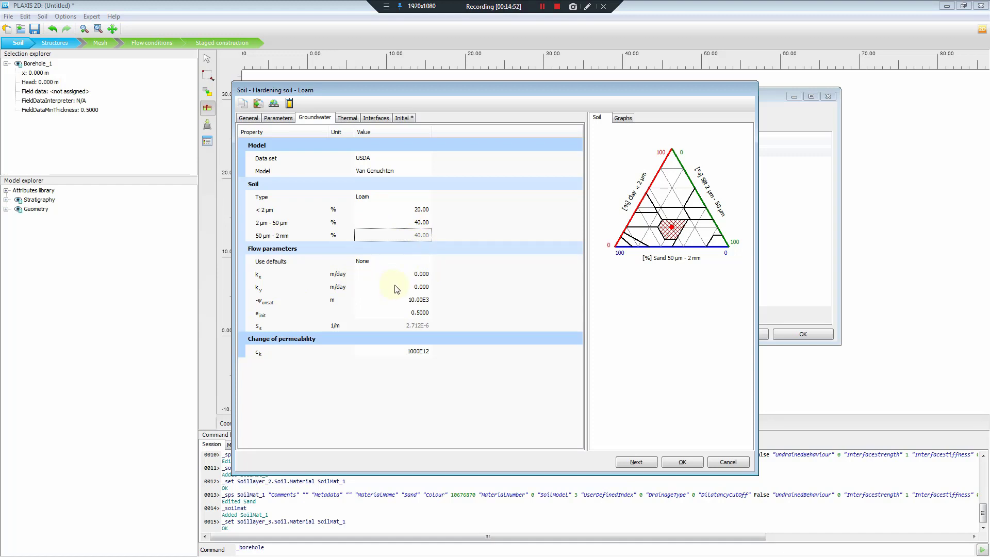
- Set the Loam's horizontal and vertical permeabilities kx and ky to 0.2497 m/day
click(424, 273)
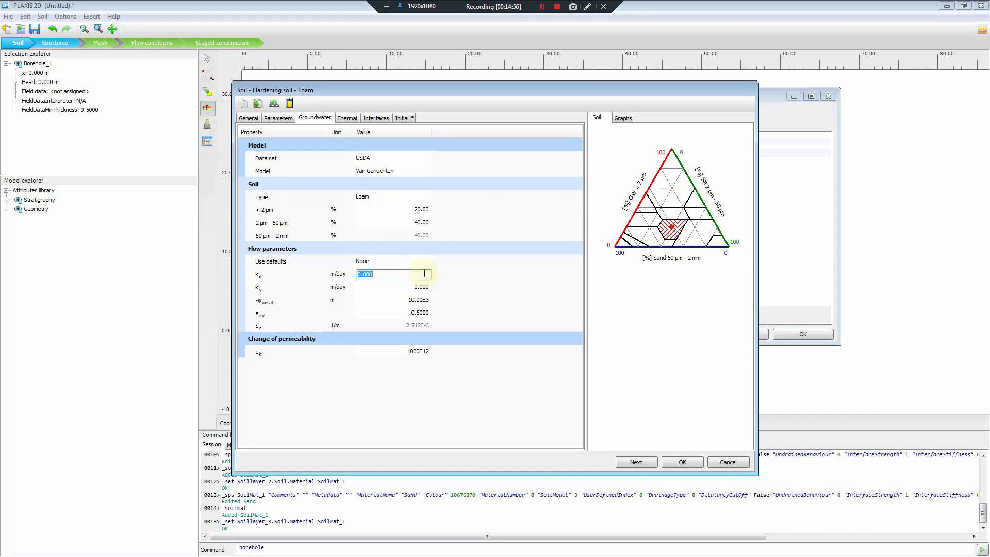
text(0.2497)
click(423, 286)
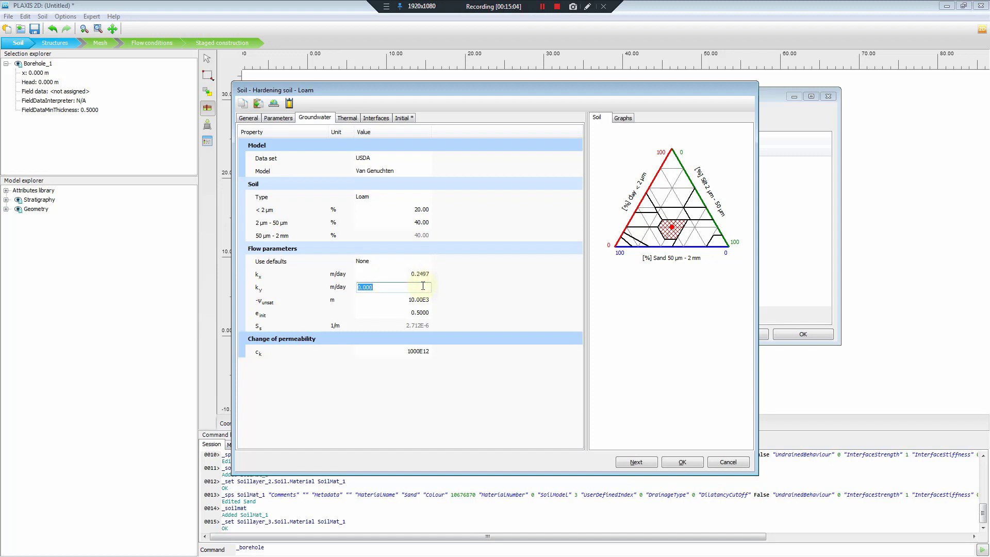
text(0.2497)
- Try the Manual interface strength for the Loam and return it to Rigid
click(380, 121)
click(381, 184)
click(388, 184)
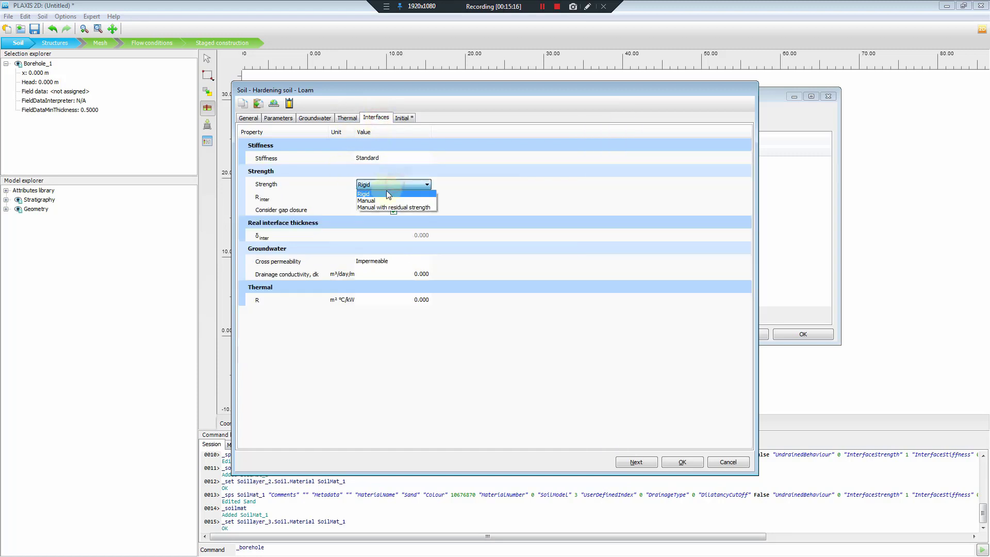
click(382, 199)
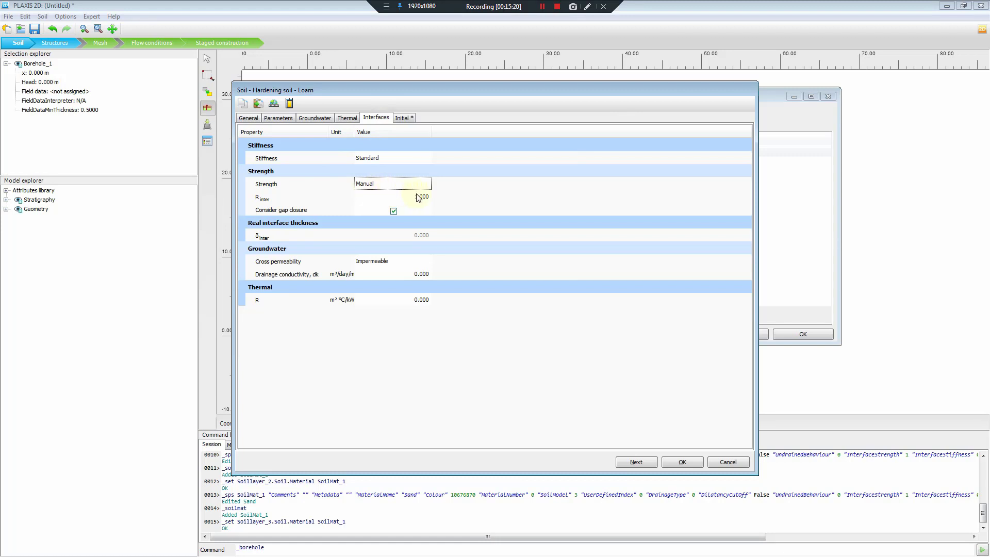
click(423, 183)
click(386, 194)
click(394, 192)
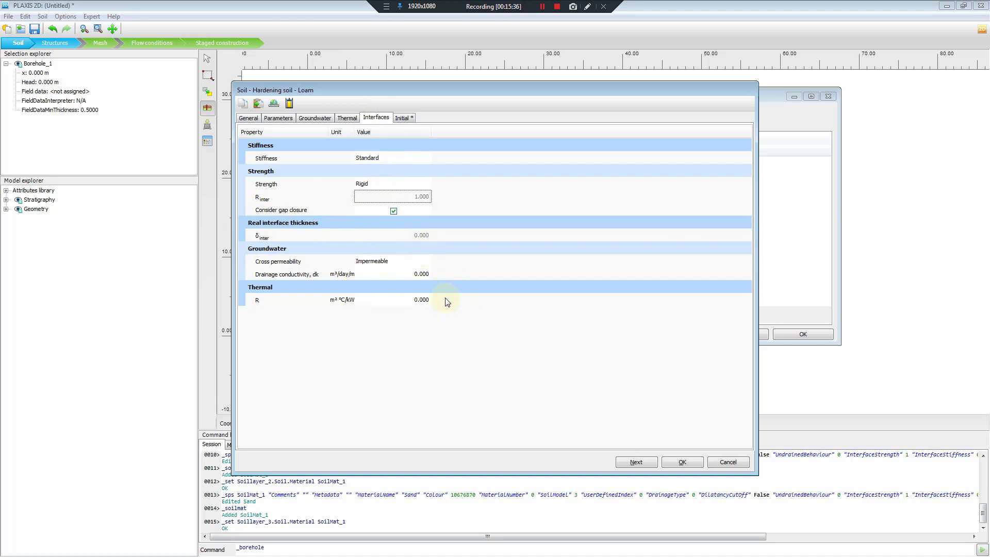
- Set the Loam's pre-overburden pressure (POP) to 25 kN/m² in the initial overconsolidation settings and save the material
click(402, 118)
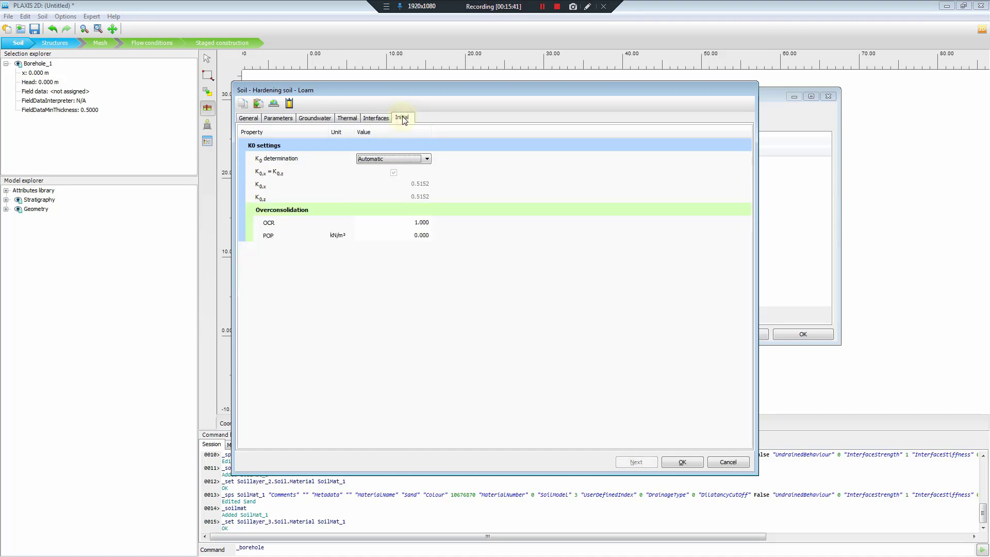
click(376, 118)
click(401, 117)
click(421, 223)
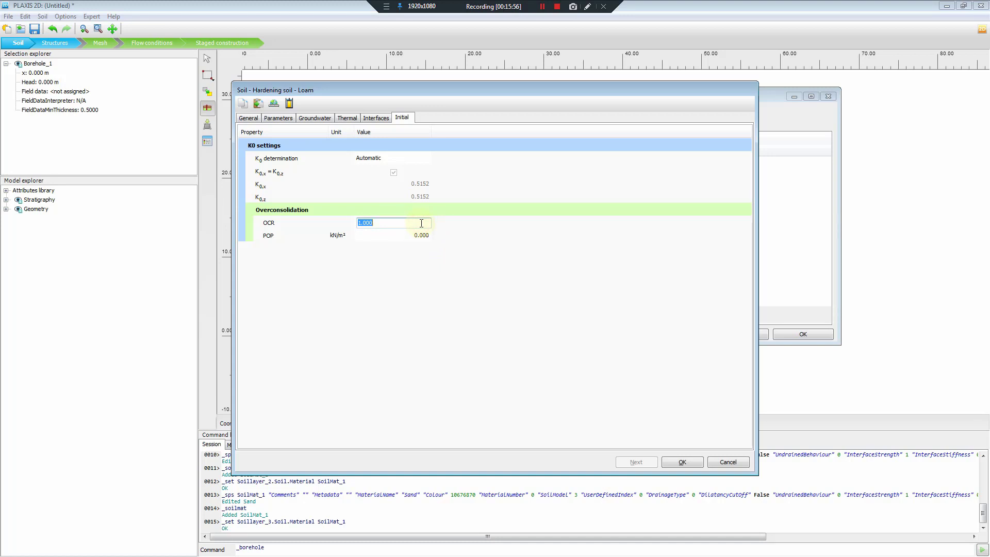
key(Tab)
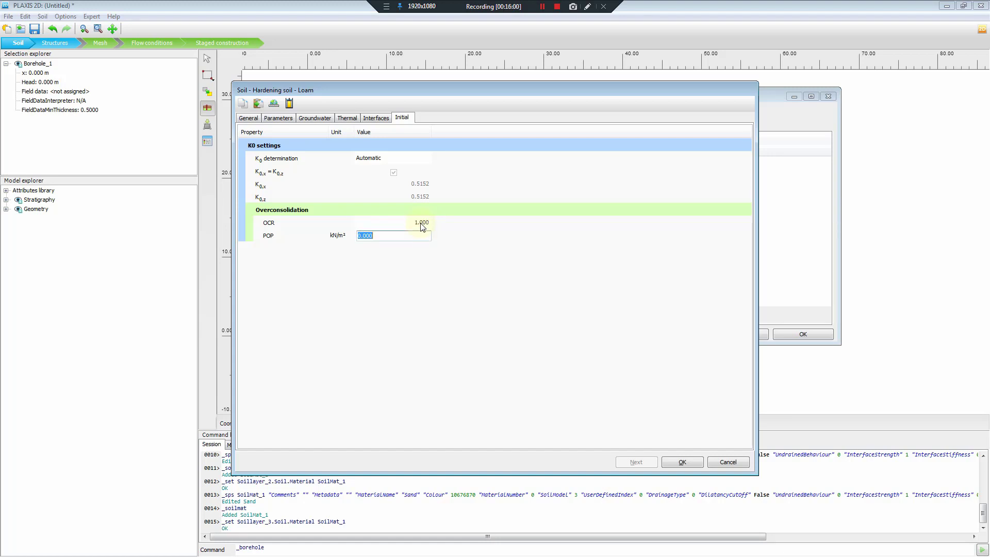
text(25)
key(Tab)
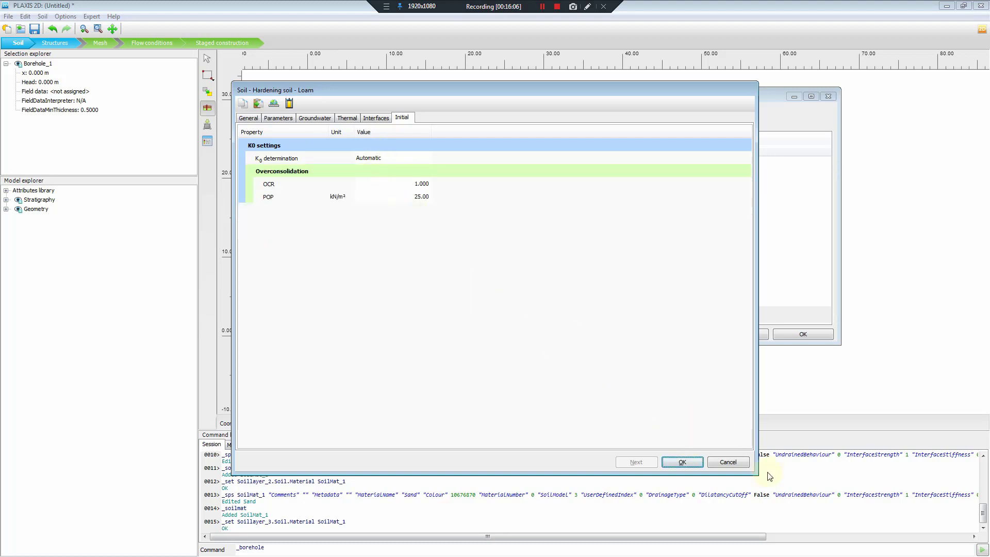
click(683, 461)
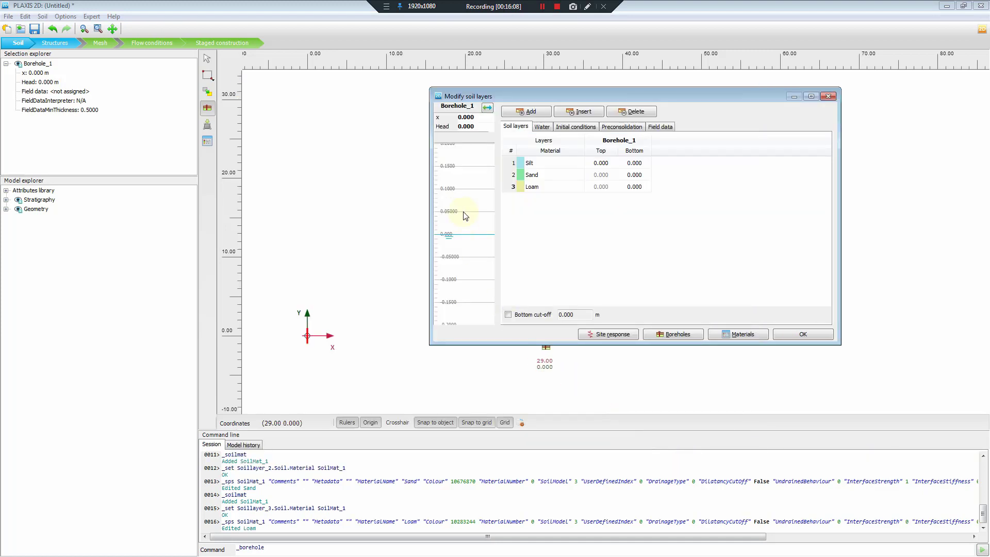
- Reopen the Silt material set and review its general, stiffness and strength, groundwater, interface and initial settings
click(554, 166)
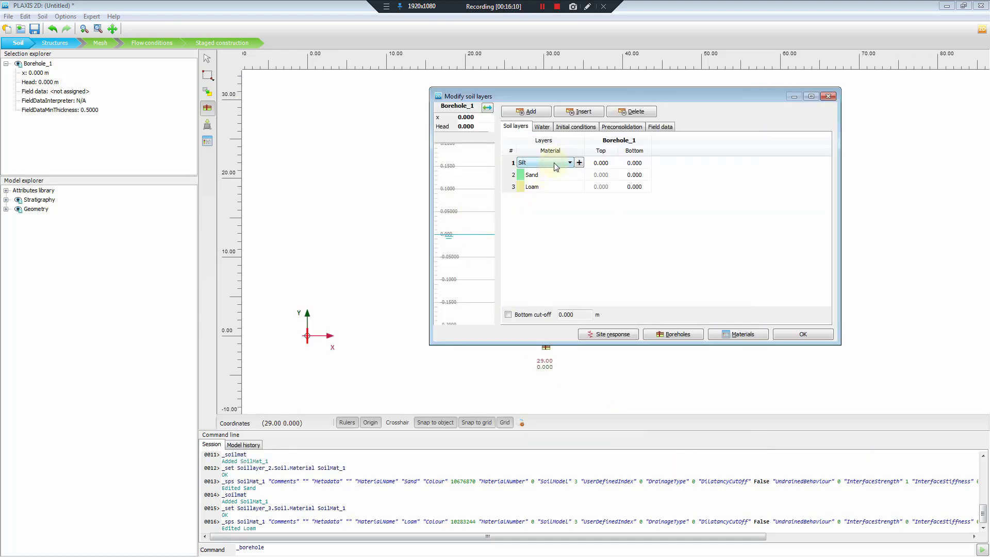
click(726, 336)
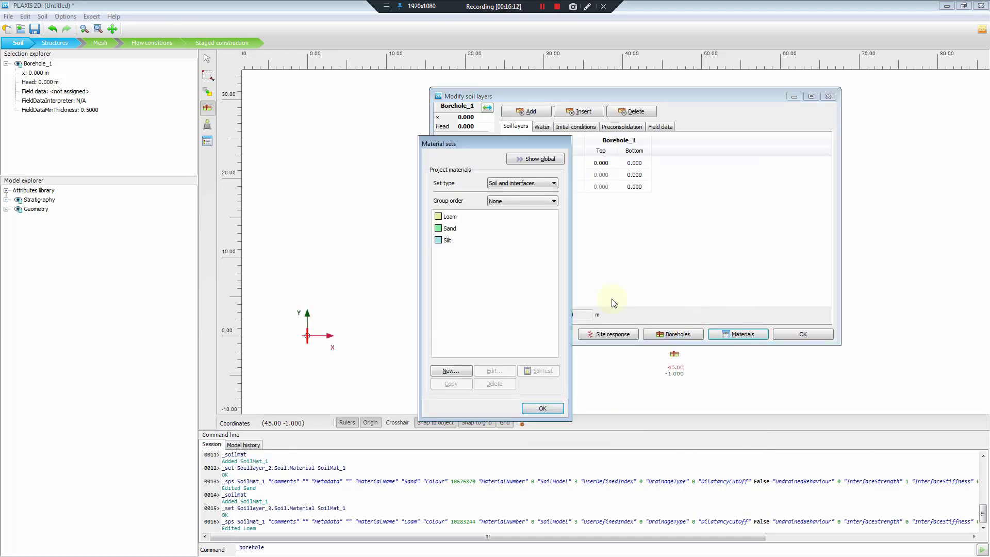
click(450, 242)
double_click(450, 241)
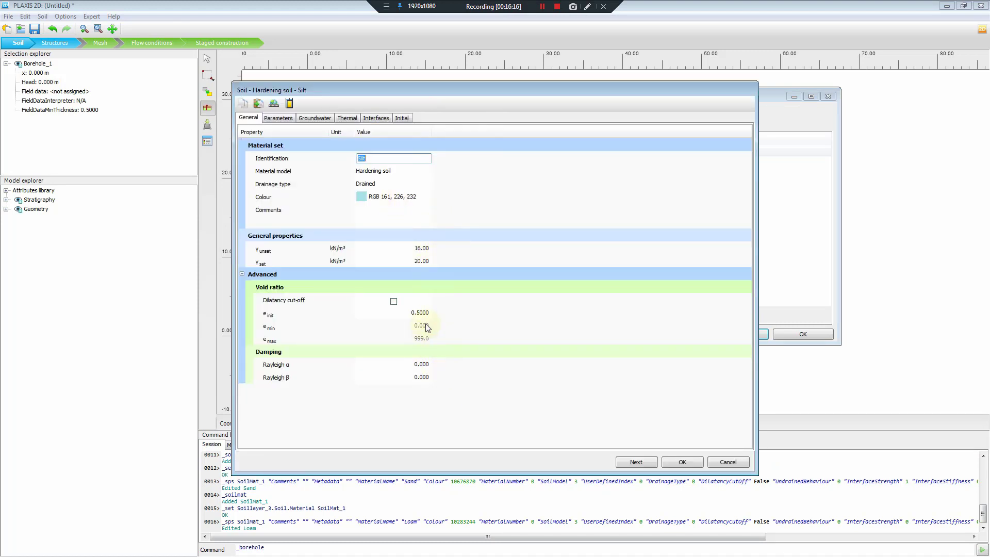
click(278, 117)
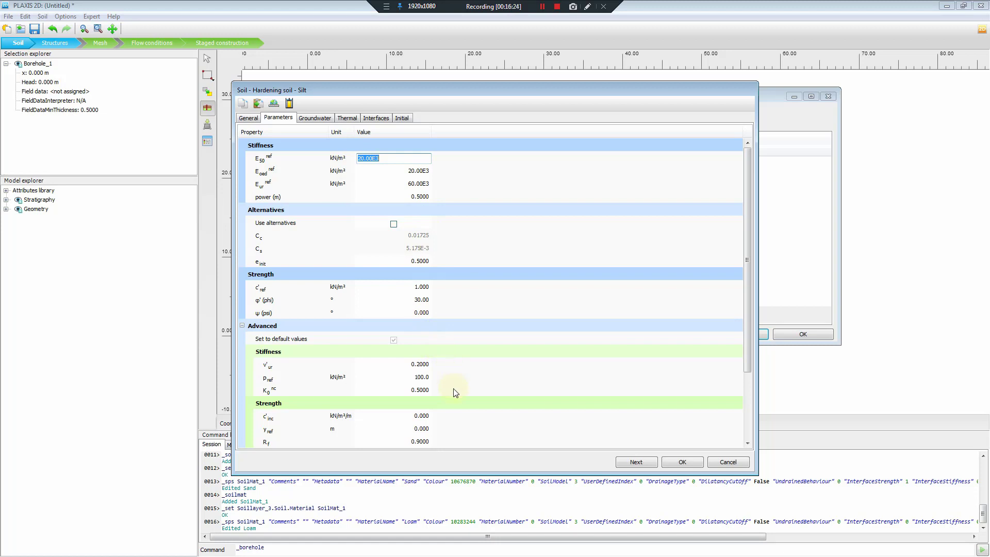
click(330, 121)
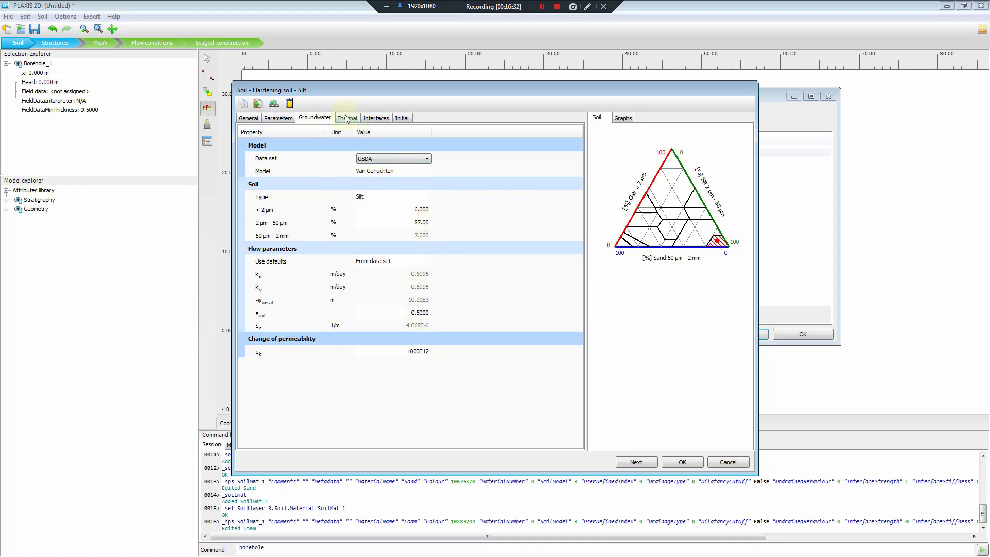
click(374, 118)
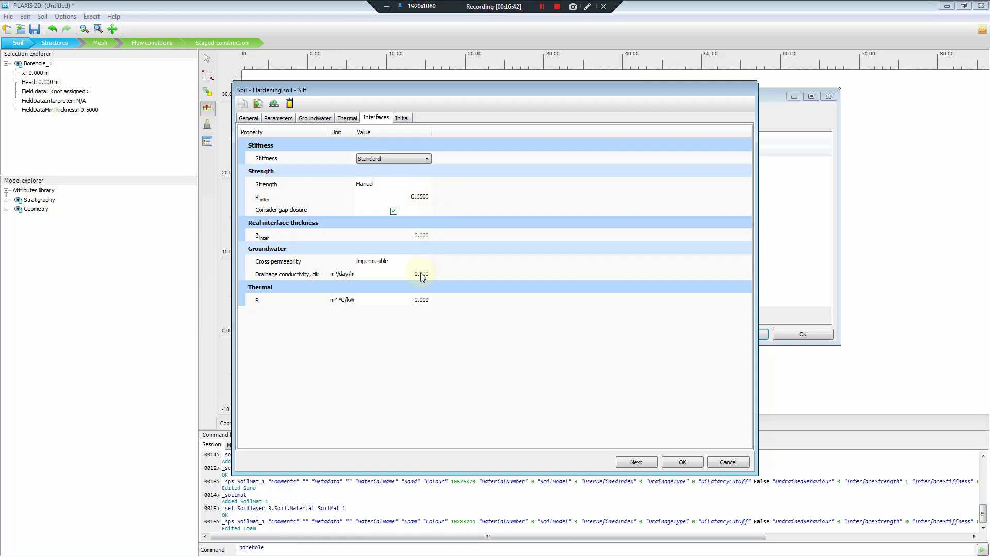
click(401, 117)
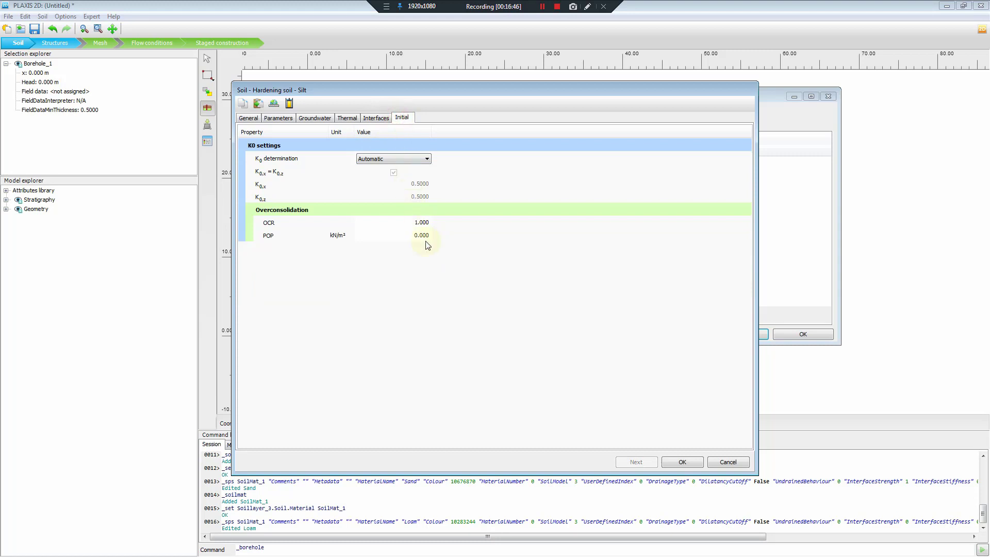
- Recheck the Silt's interface strength, K0 determination and groundwater permeability, and close the material
click(375, 117)
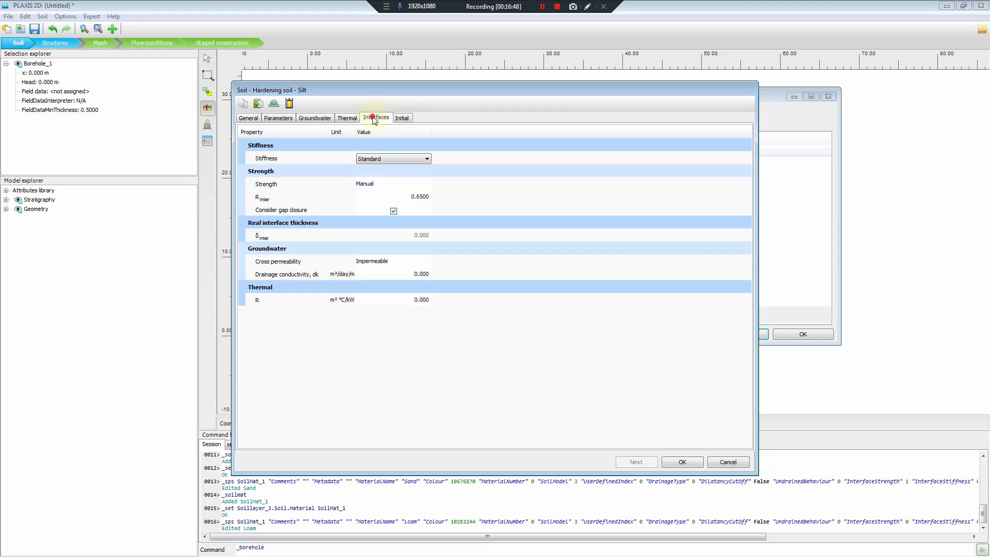
click(399, 120)
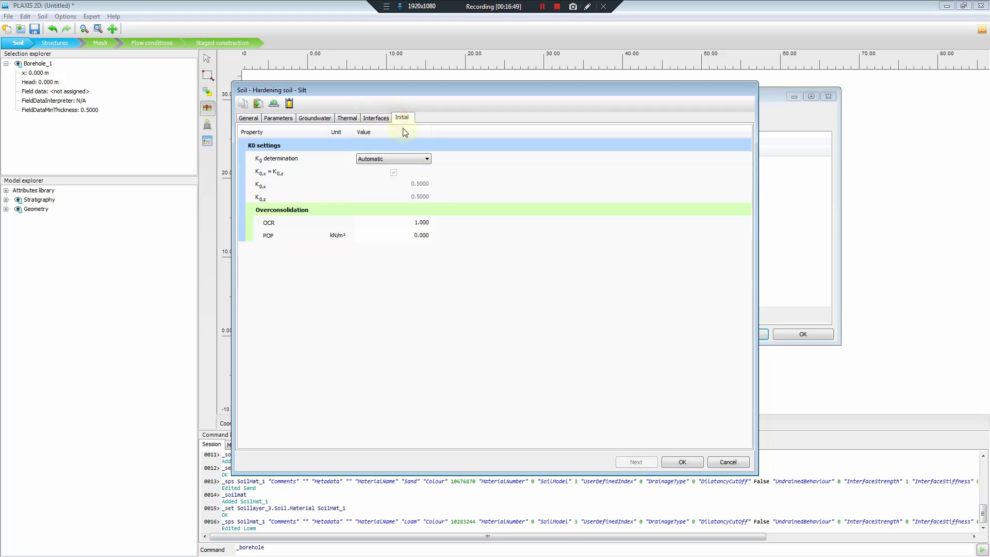
click(424, 187)
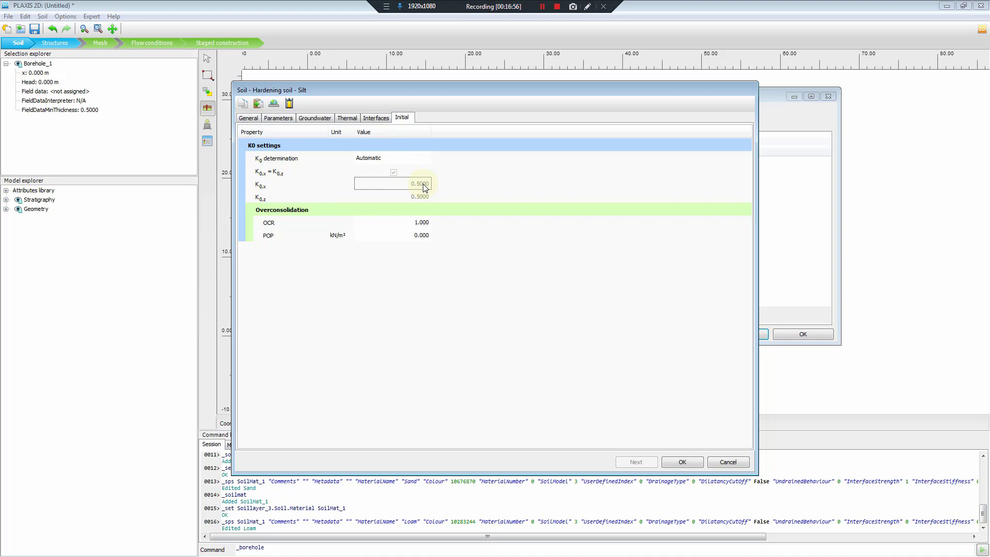
click(380, 157)
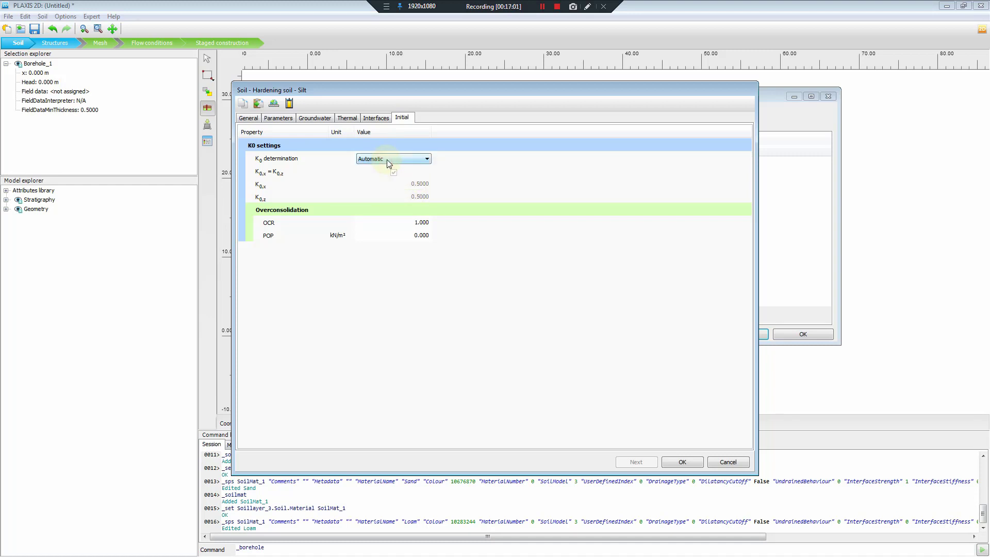
click(399, 159)
click(370, 175)
click(315, 117)
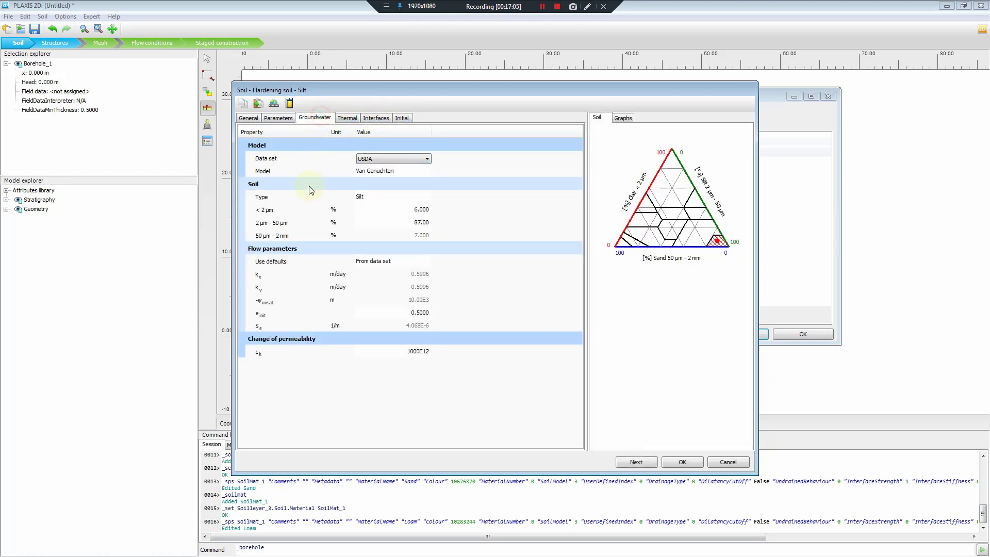
click(418, 275)
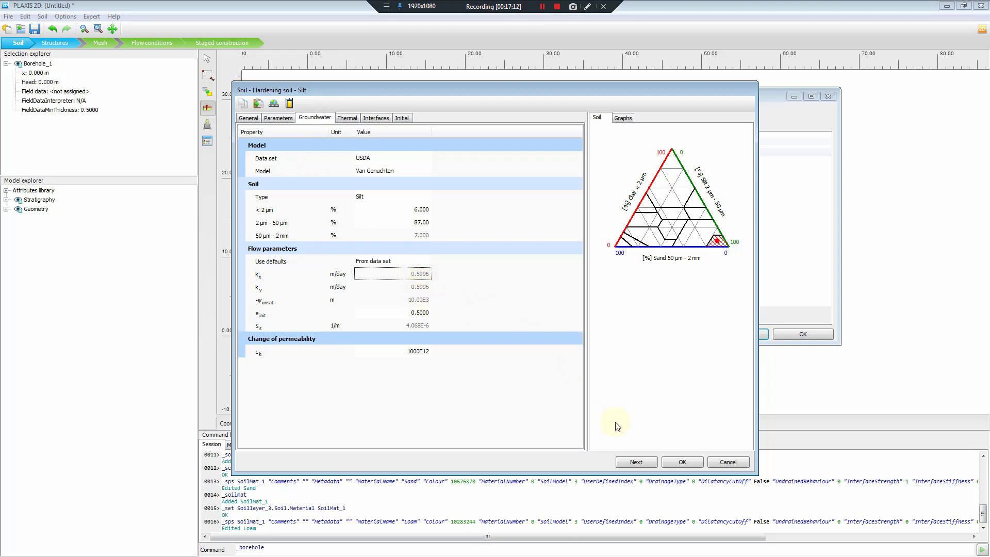
click(687, 466)
- Review the groundwater data of the Sand and Loam material sets, and close the material database
click(466, 228)
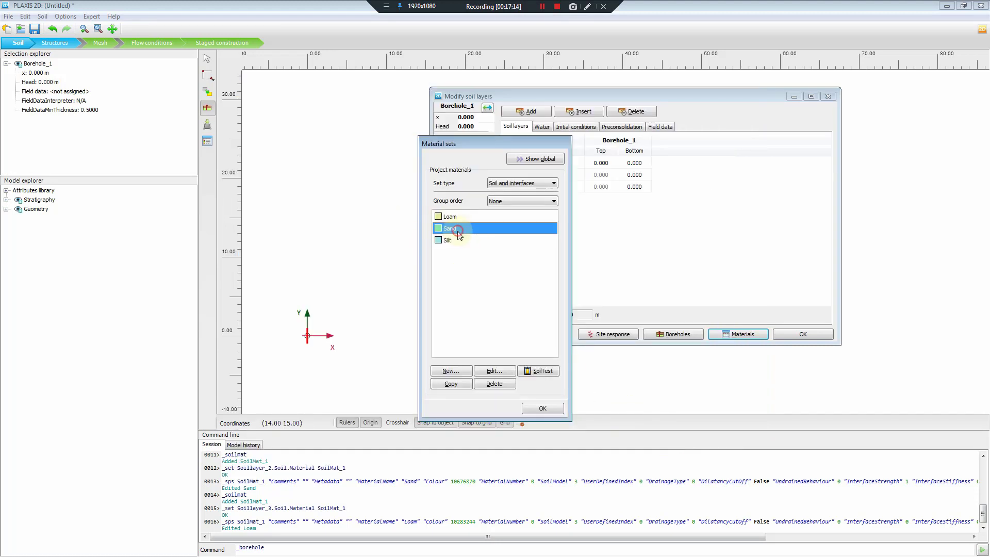
double_click(468, 230)
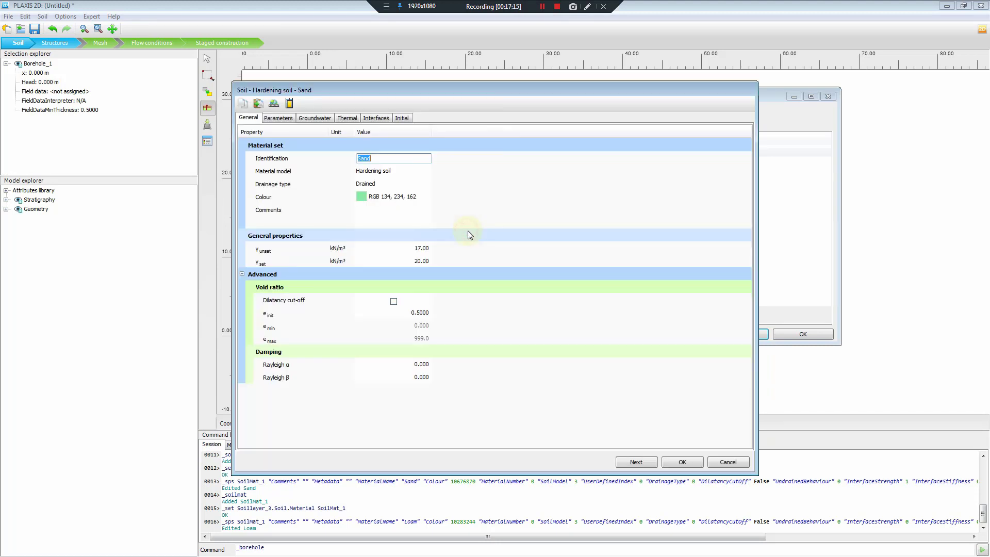
click(284, 117)
click(314, 118)
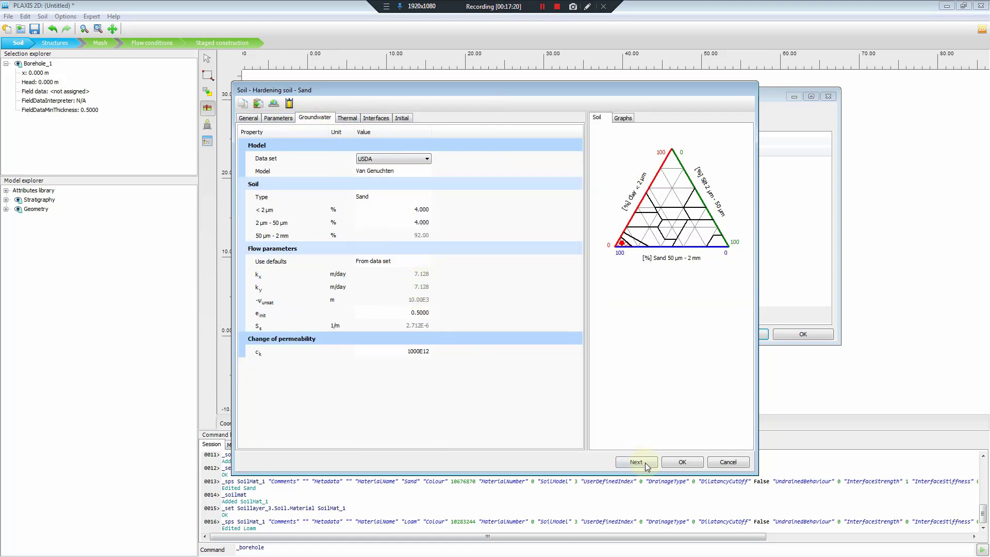
click(678, 463)
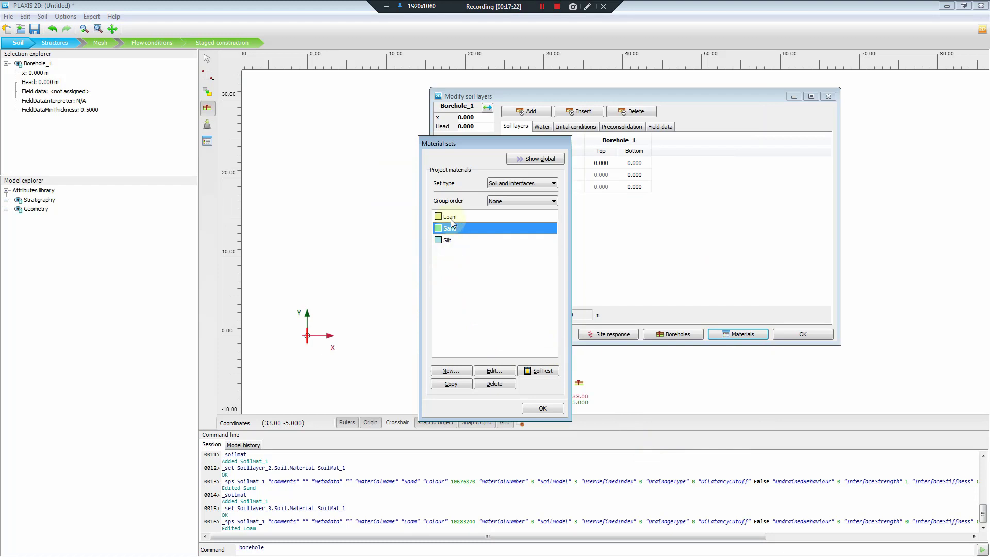
double_click(448, 217)
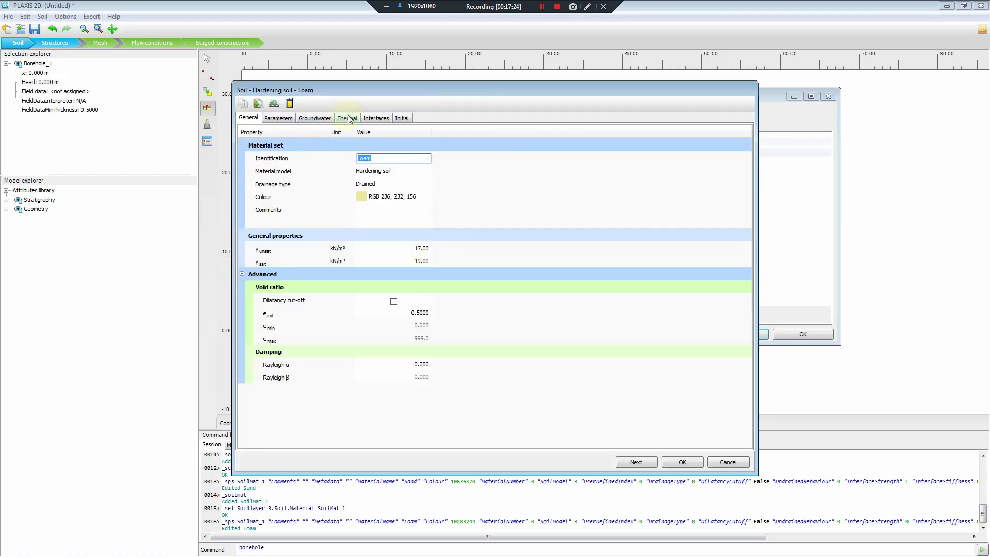
click(313, 118)
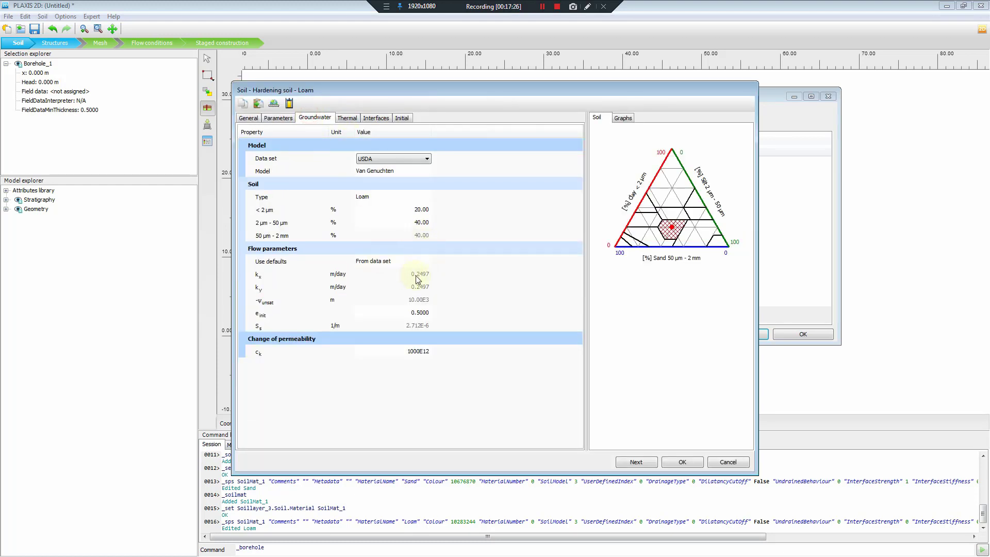
click(687, 464)
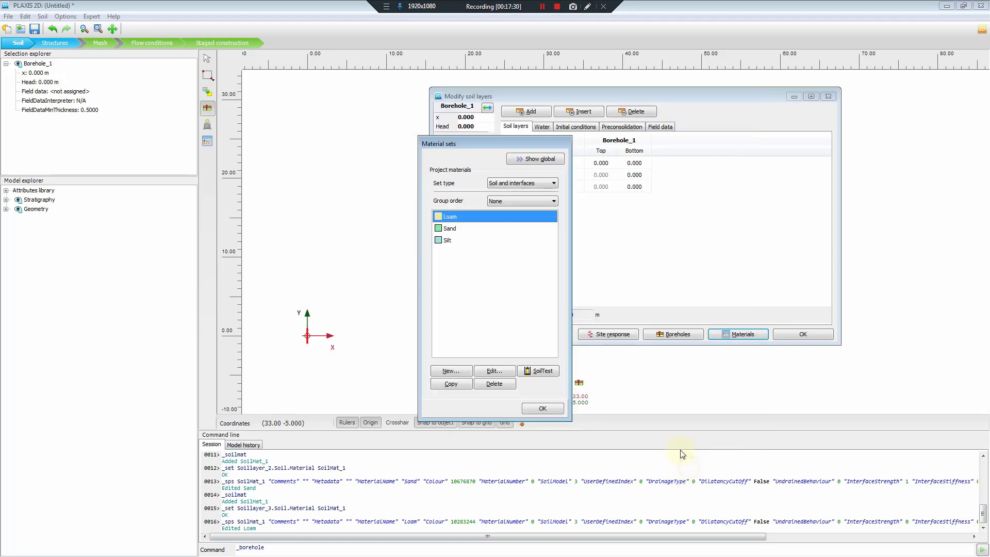
click(543, 409)
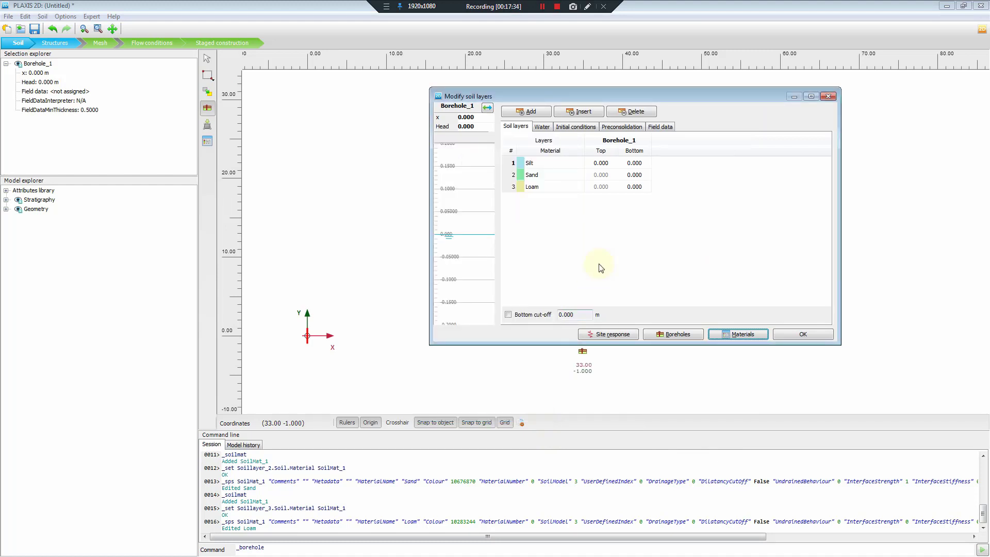
- Set the top level of the Silt layer in Borehole_1 to 30 m
drag(557, 98, 533, 91)
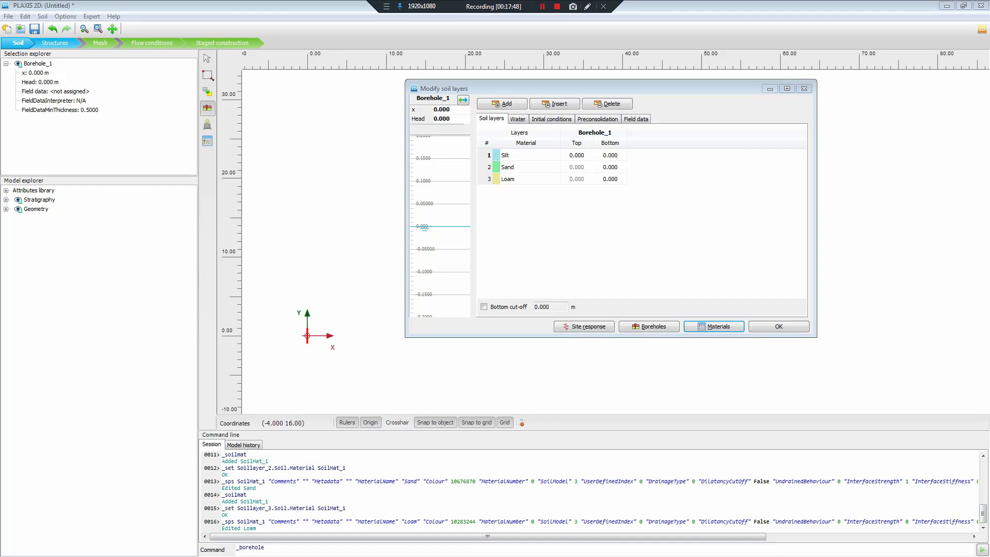
click(611, 179)
click(577, 155)
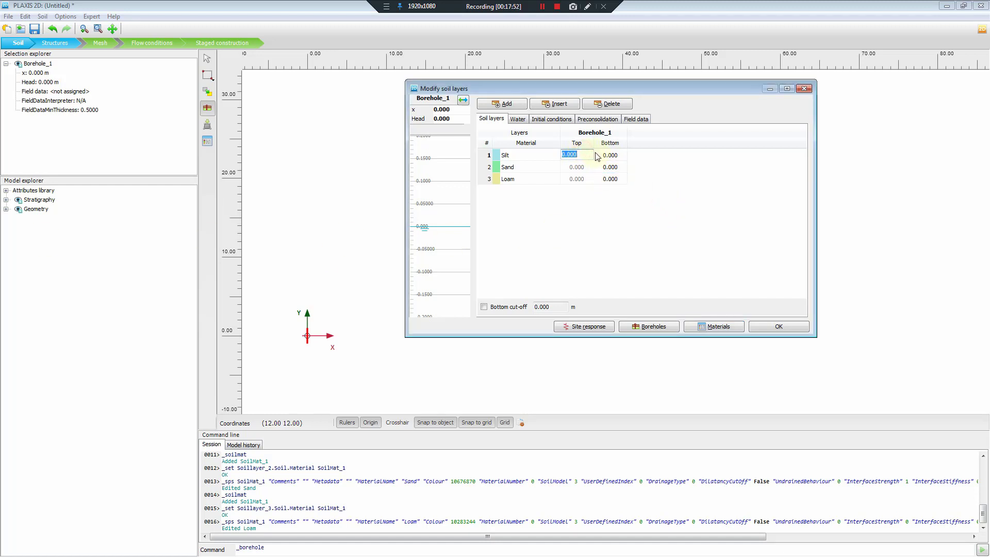
text(30)
key(Tab)
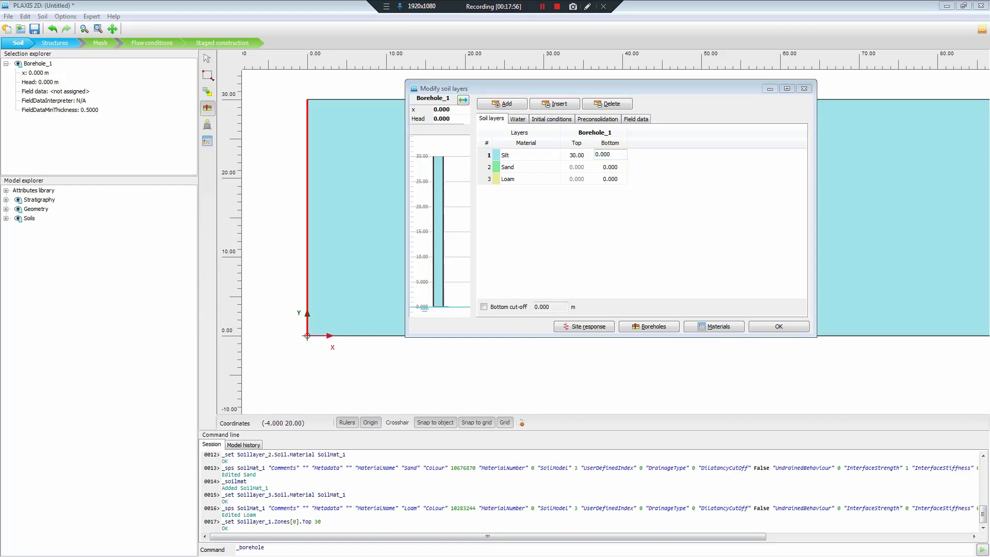
- Check the layer thicknesses in the excavation drawing in PDF-XChange Editor, and set the Silt layer's bottom level to 27 m in PLAXIS 2D
click(610, 154)
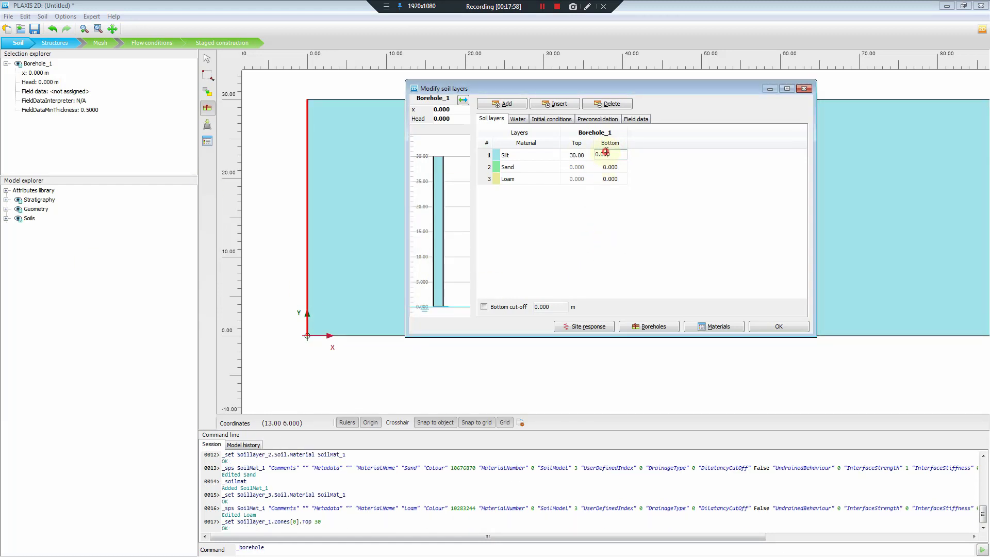
double_click(610, 153)
text(1)
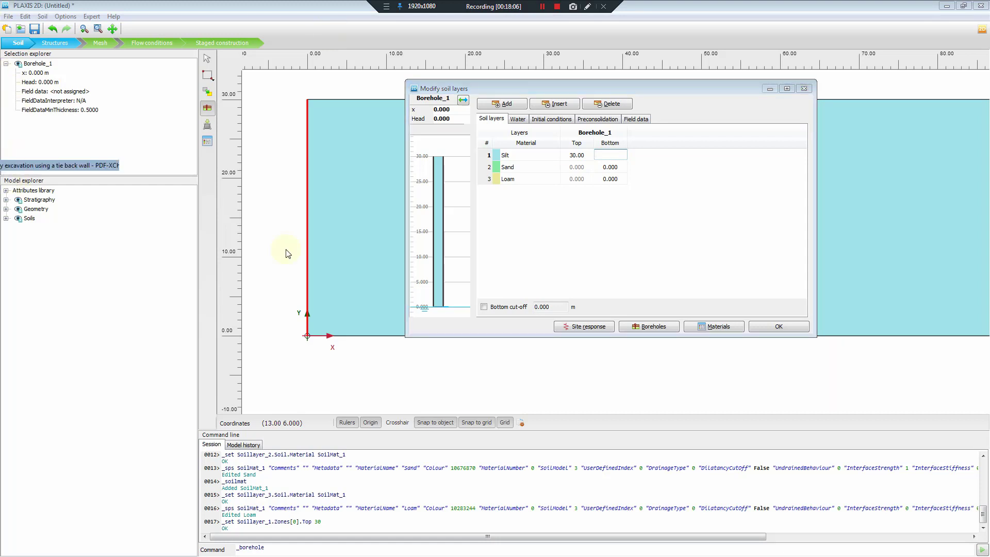
key(alt+Tab)
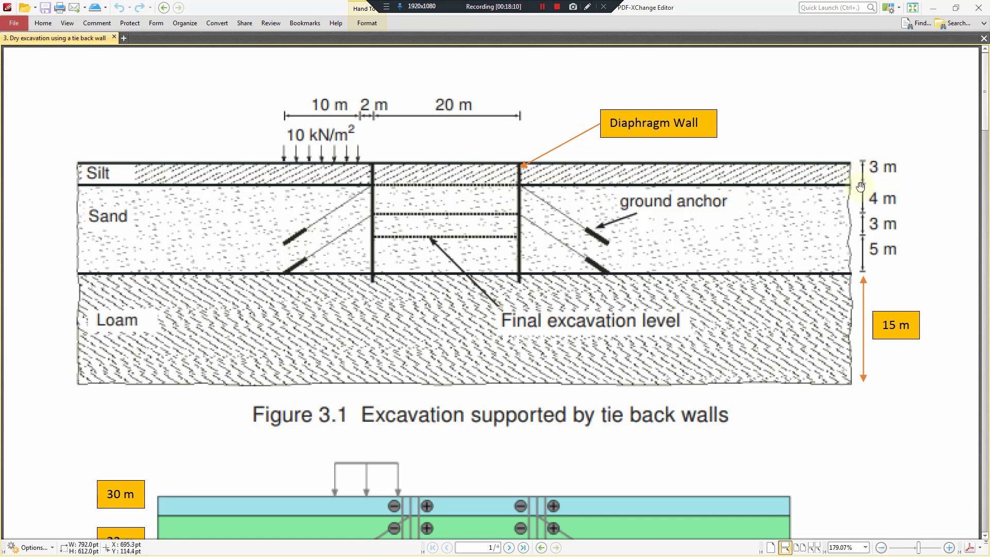
click(933, 16)
click(616, 151)
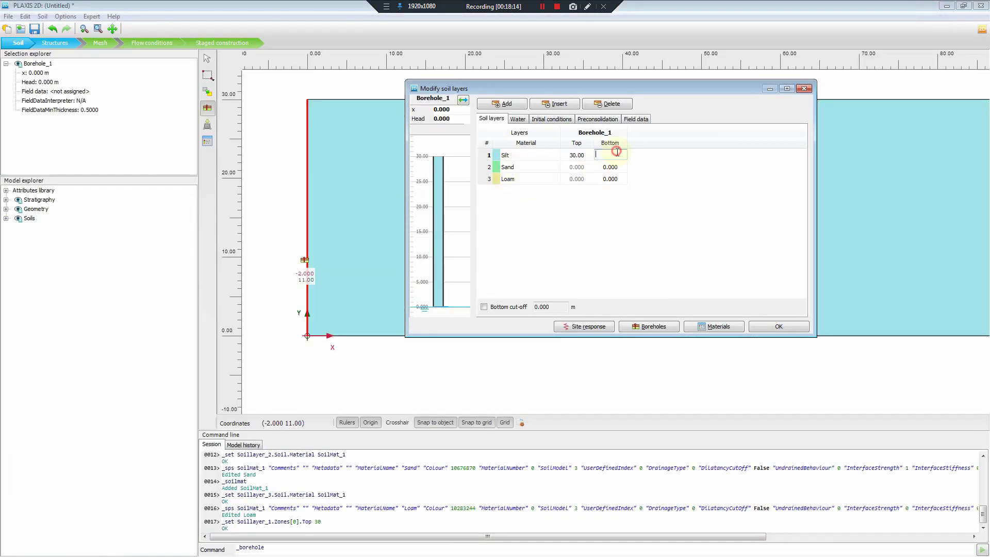
text(27)
key(Return)
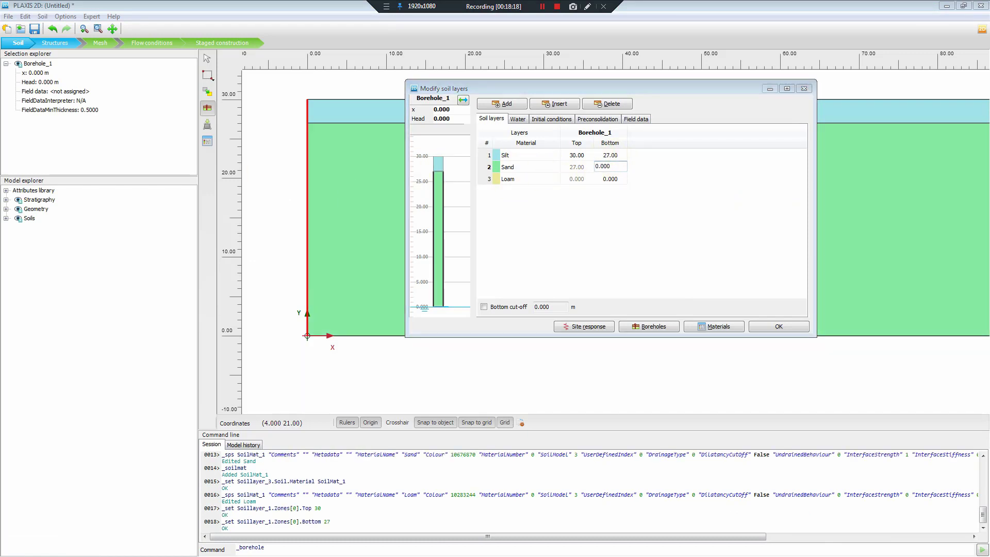
- Set the bottom level of the Sand layer in Borehole_1 to 15 m
click(562, 161)
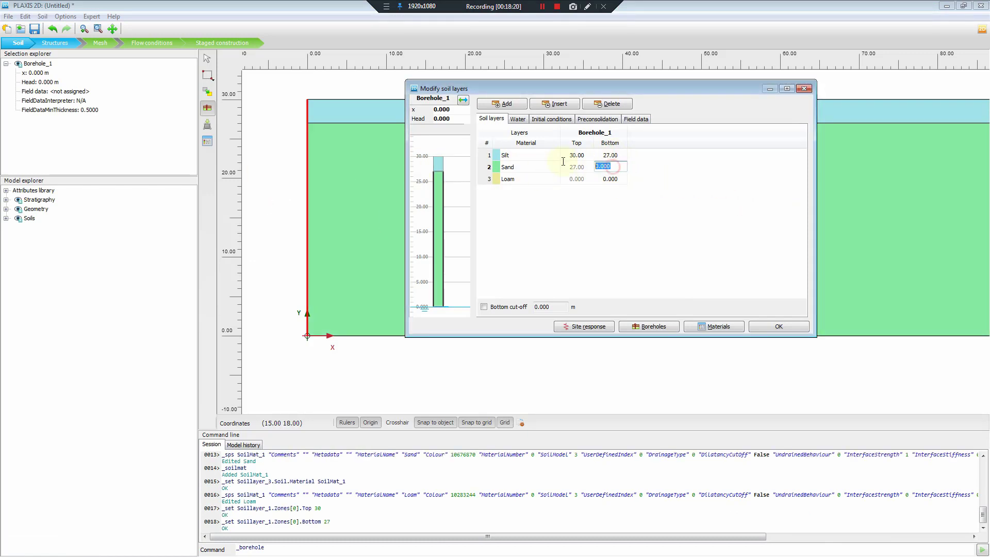
text(15)
key(Return)
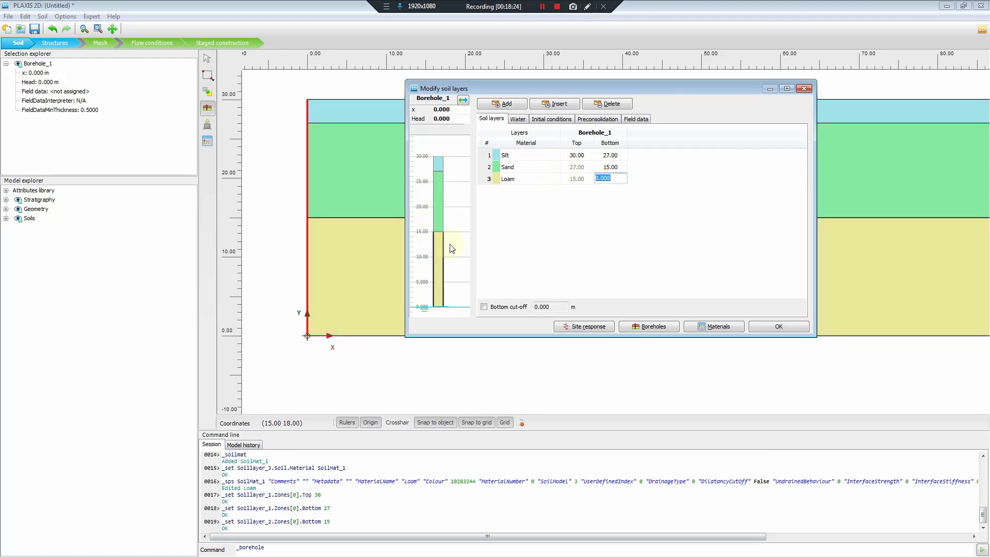
- Set the groundwater head of Borehole_1 to 23 m
click(456, 120)
double_click(446, 123)
text(23)
click(446, 123)
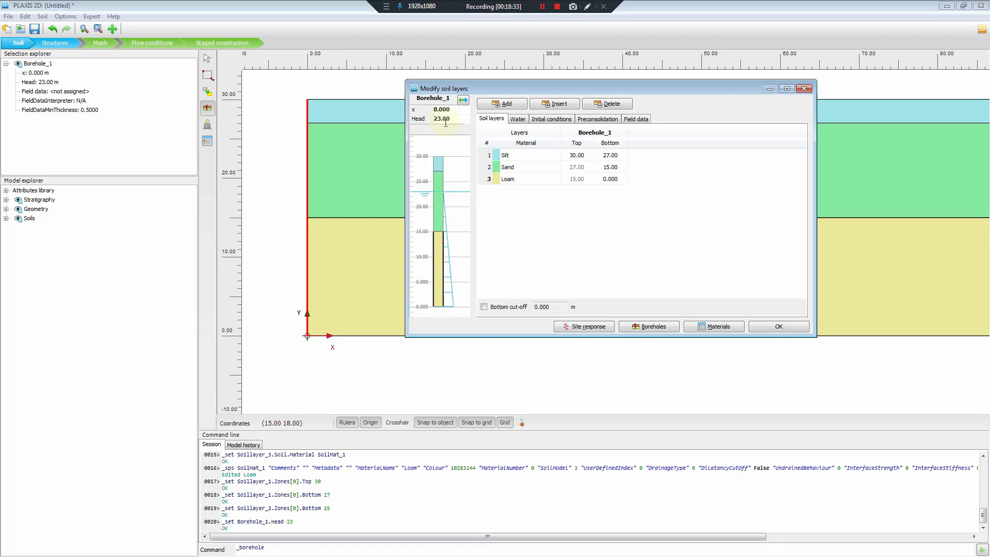
- Check the layer levels and water level in the model drawing in PDF-XChange Editor, and return to PLAXIS 2D
click(2, 185)
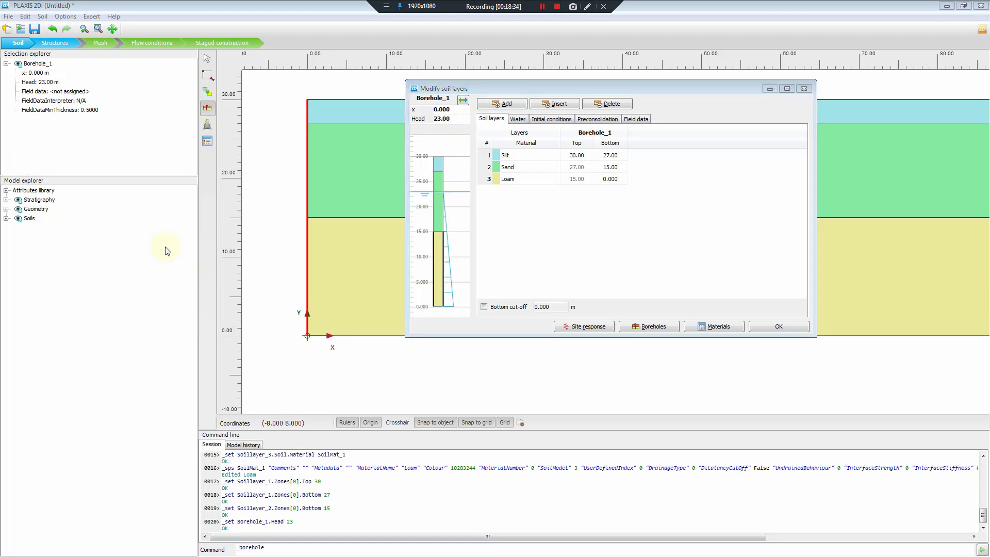
key(alt+Tab)
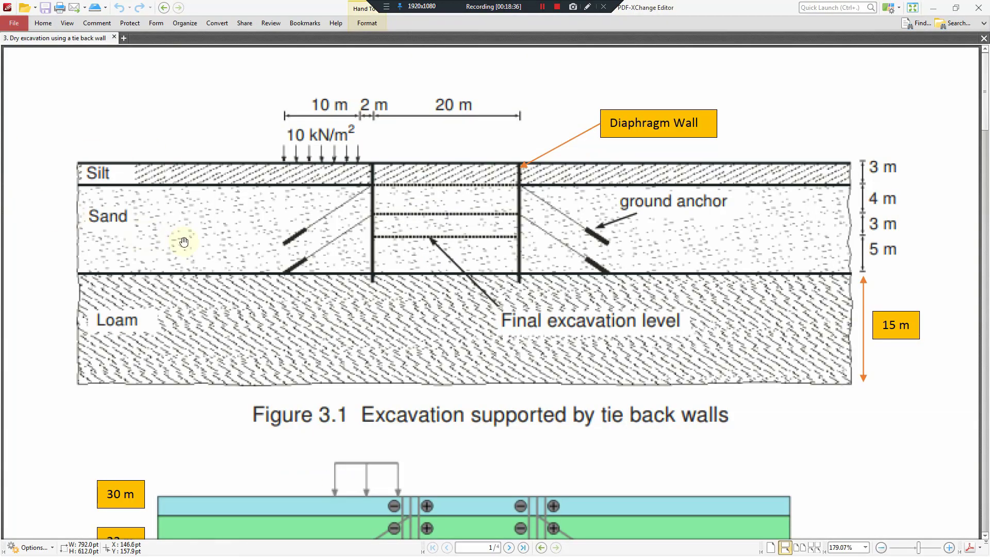
drag(227, 423, 260, 186)
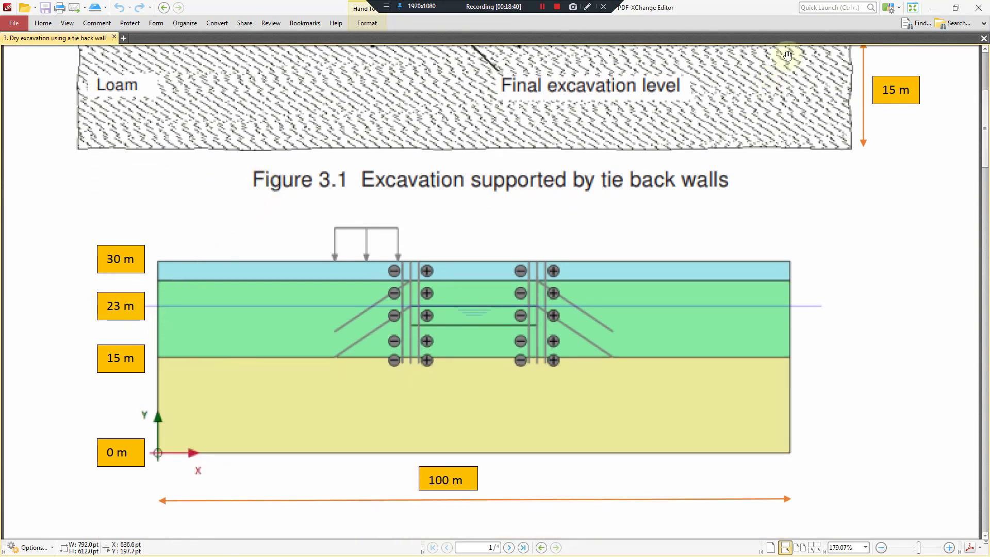
click(933, 6)
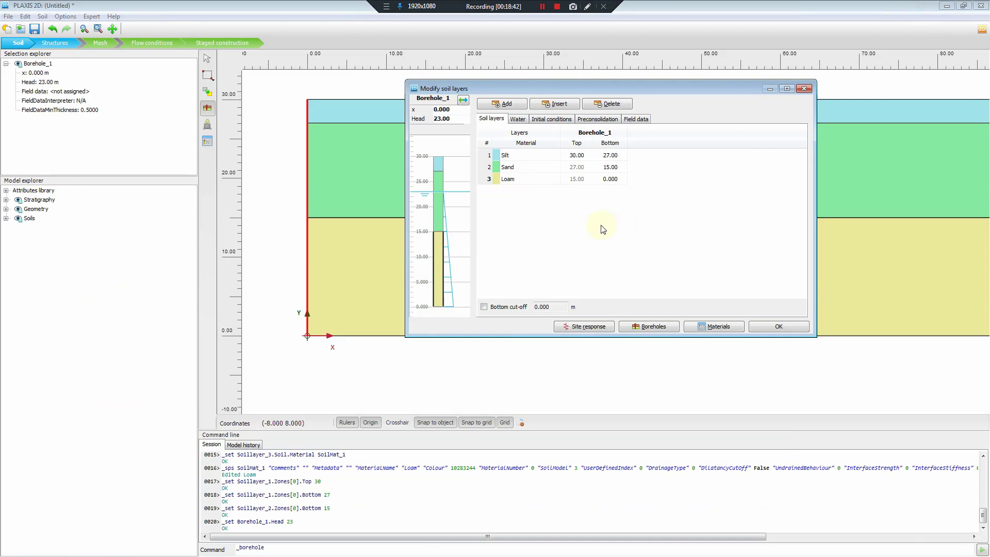
- Accept the soil layers of Borehole_1, leave the borehole command and clear the selection
click(778, 326)
scroll(283, 222, down, 1)
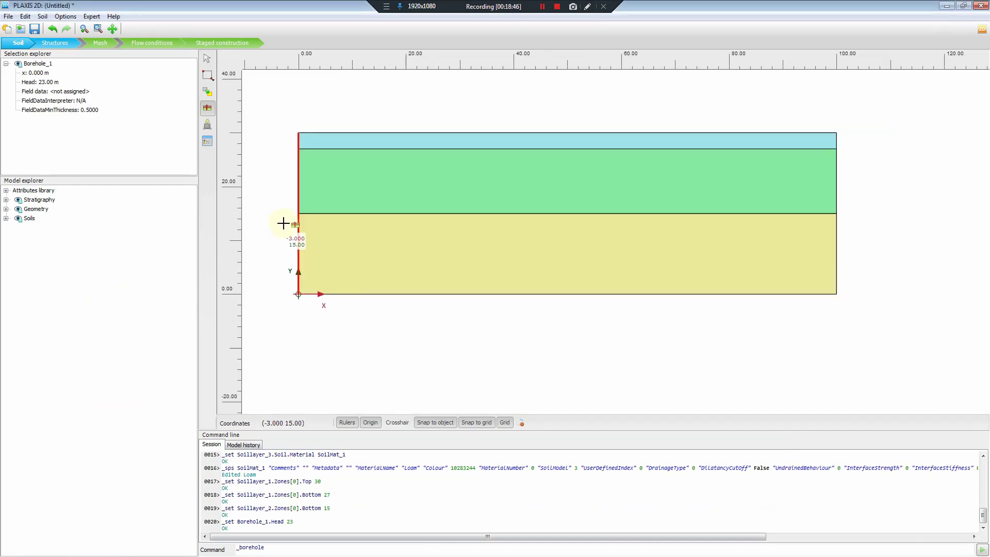
scroll(283, 222, down, 2)
key(Escape)
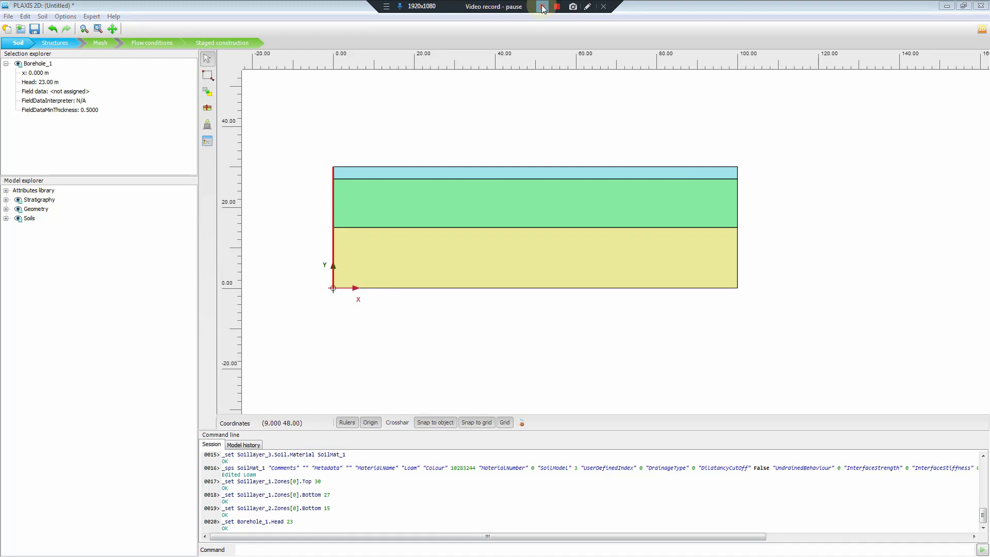
key(Escape)
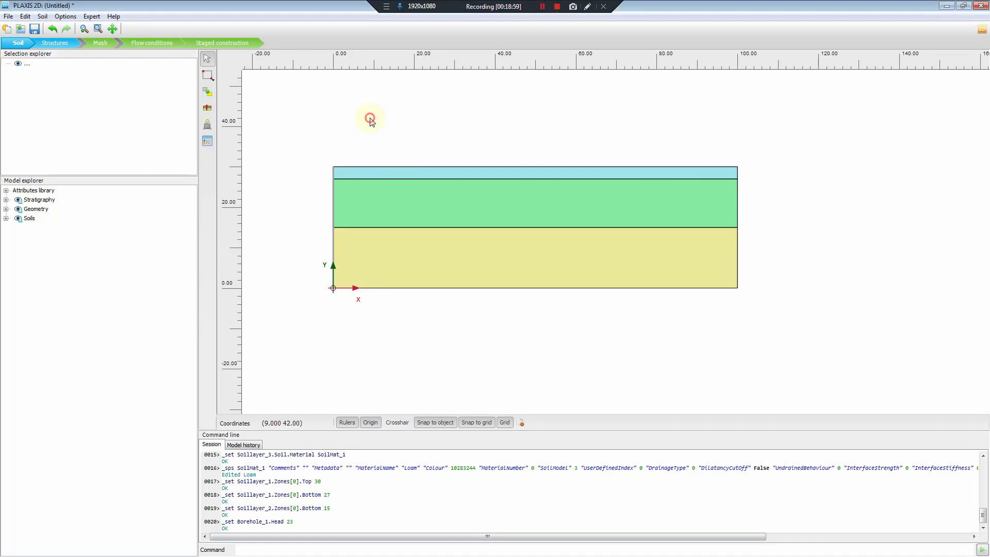
drag(343, 117, 354, 146)
scroll(356, 147, up, 1)
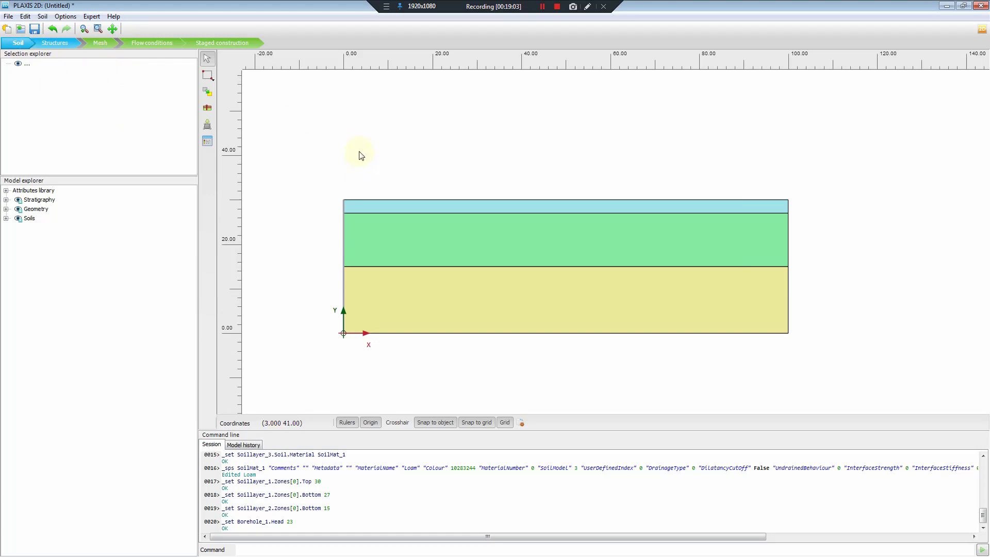
drag(360, 155, 340, 128)
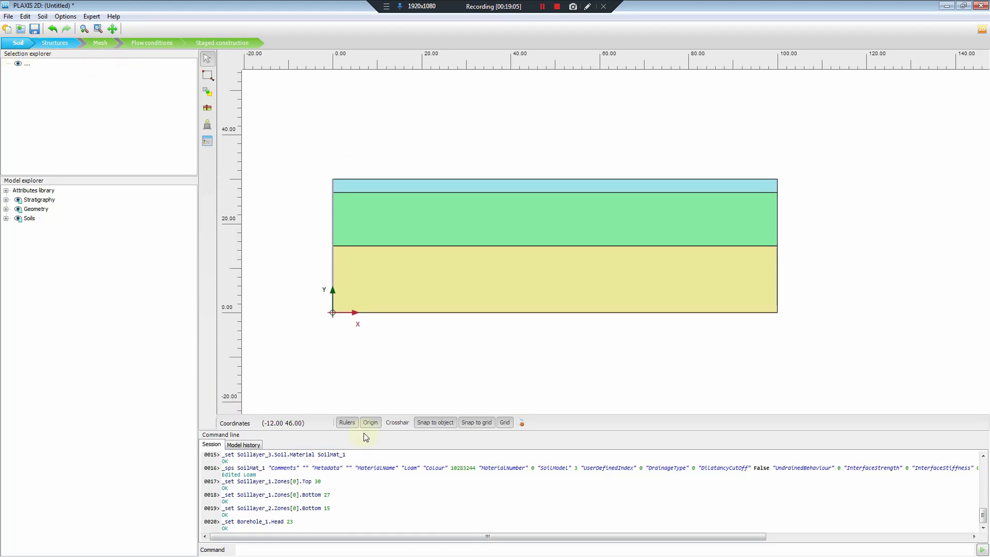
drag(418, 138, 428, 159)
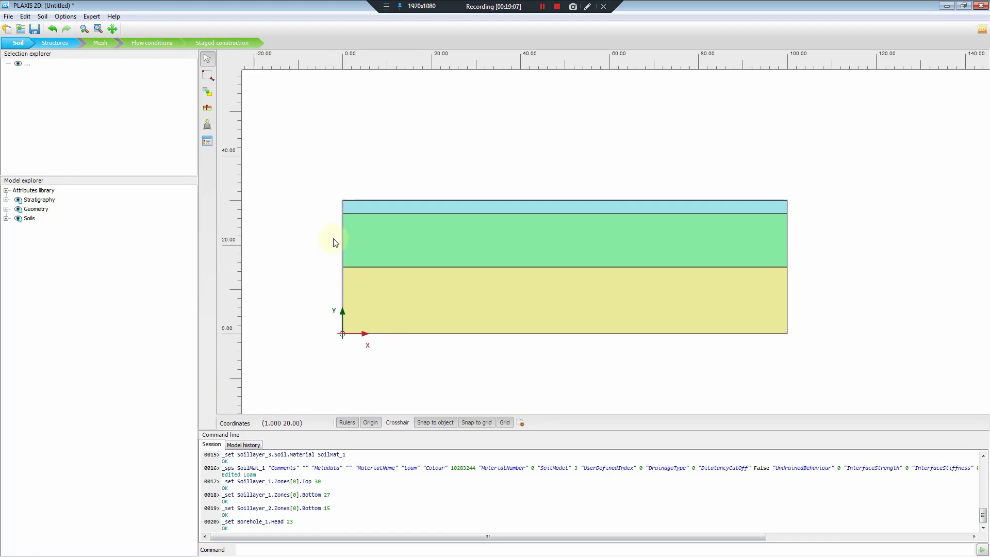
drag(310, 220, 298, 205)
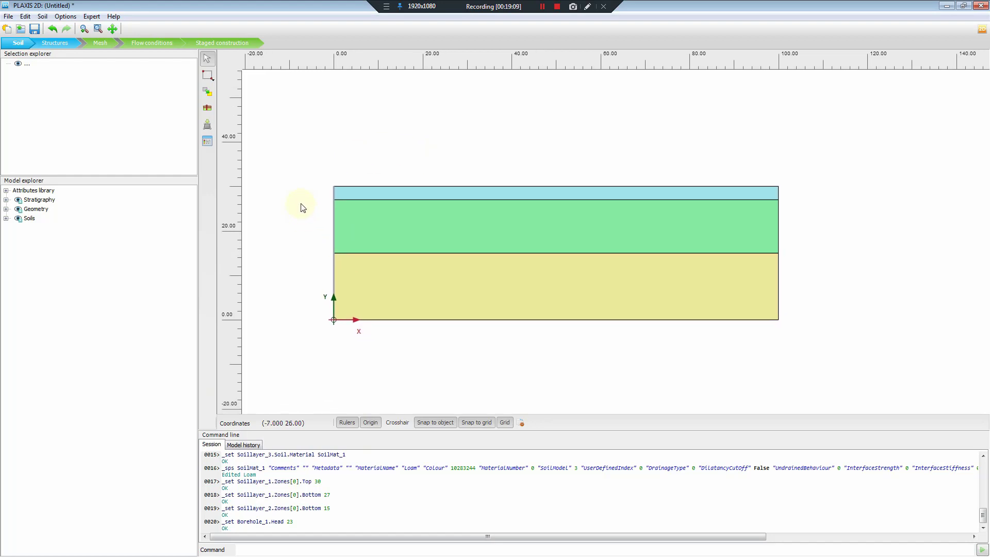